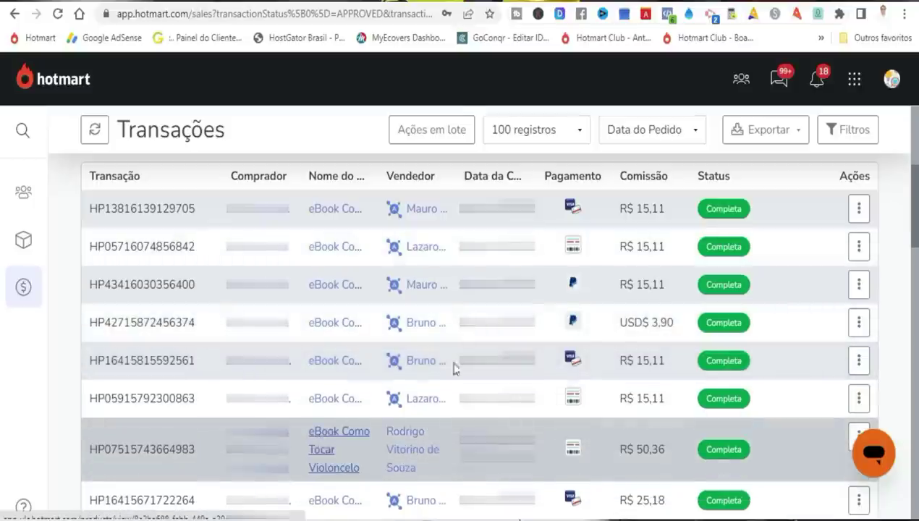
Scroll past Hotmart's completed sales and bring up Kiwify's approved sales list.
scroll(916, 232, down, 2)
drag(916, 231, 913, 344)
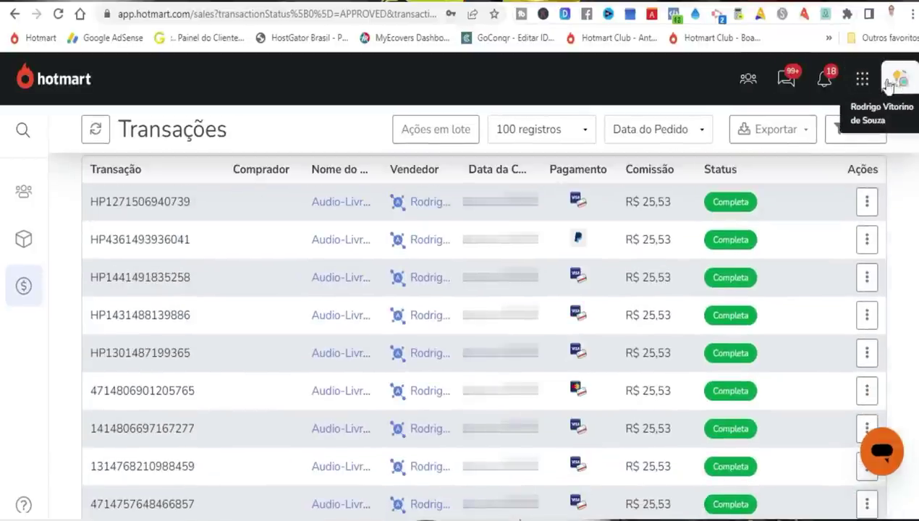
mouse_move(332, 208)
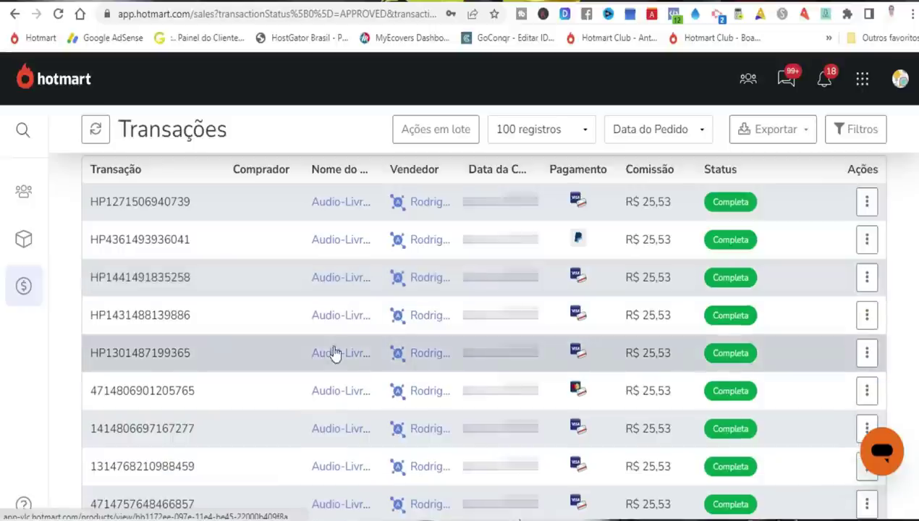
mouse_move(335, 326)
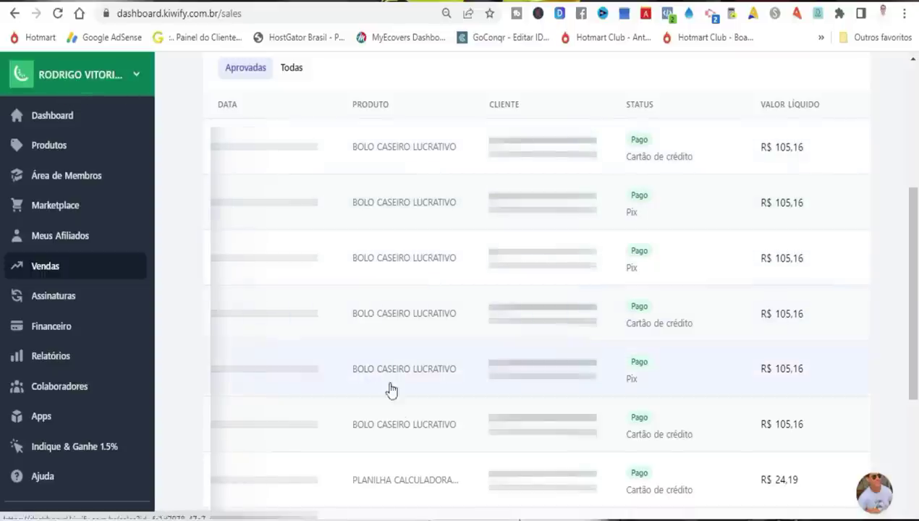
Scroll Kiwify's approved sales and jump to page 9 of the list.
scroll(388, 449, down, 3)
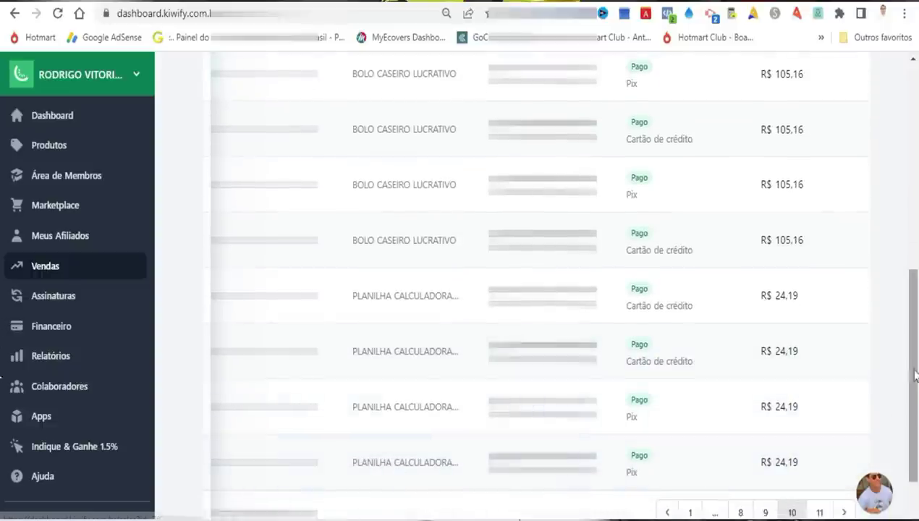
scroll(740, 498, down, 1)
click(764, 474)
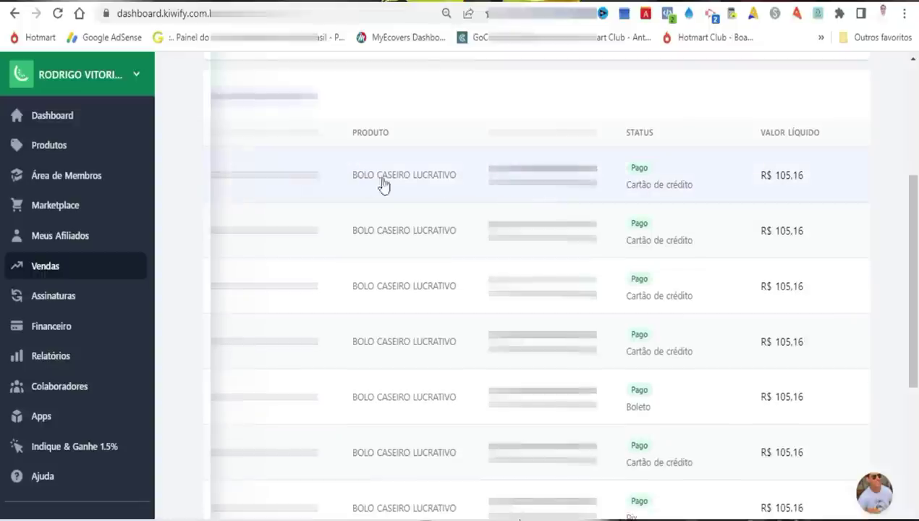
scroll(905, 328, down, 3)
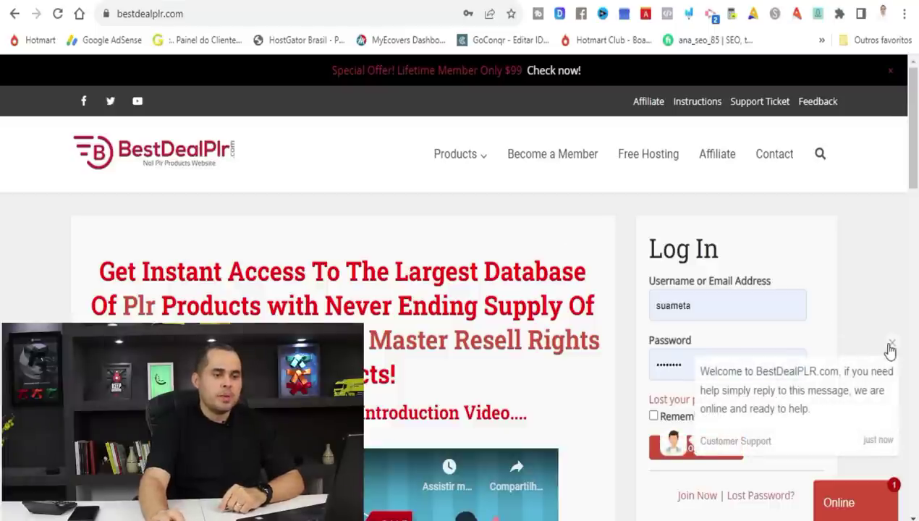
Dismiss the support chat and translate the BestDealPLR homepage into Portuguese.
click(890, 346)
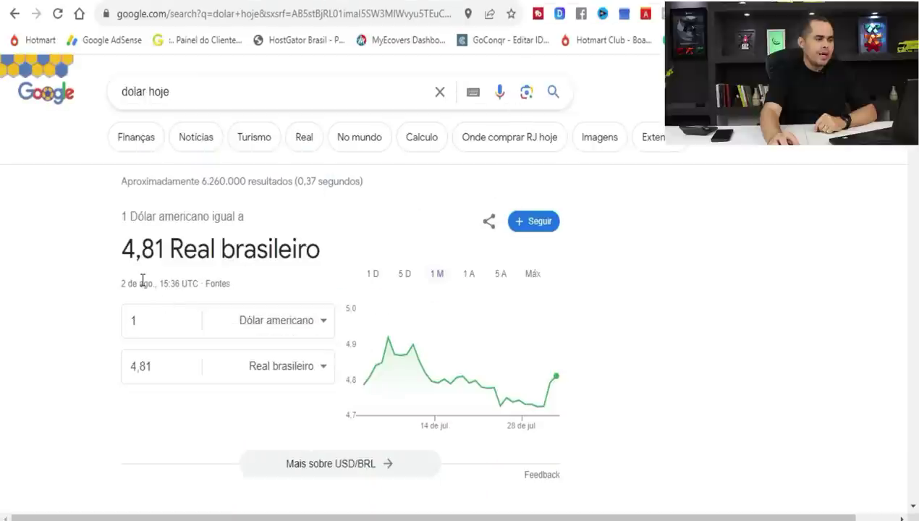
click(379, 2)
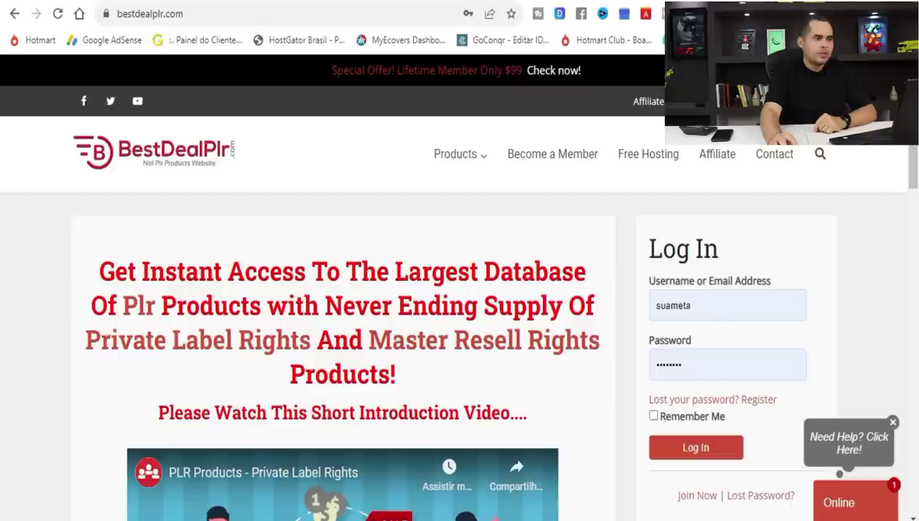
mouse_move(517, 199)
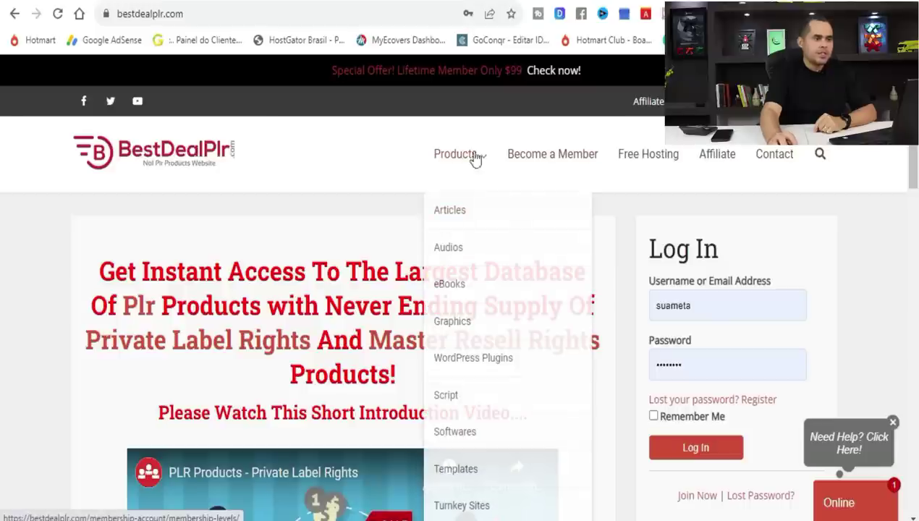
right_click(346, 205)
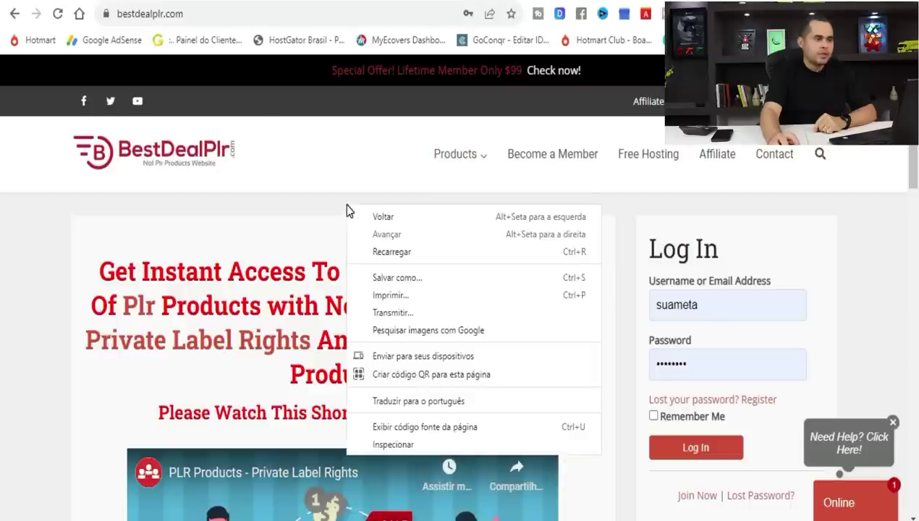
click(402, 410)
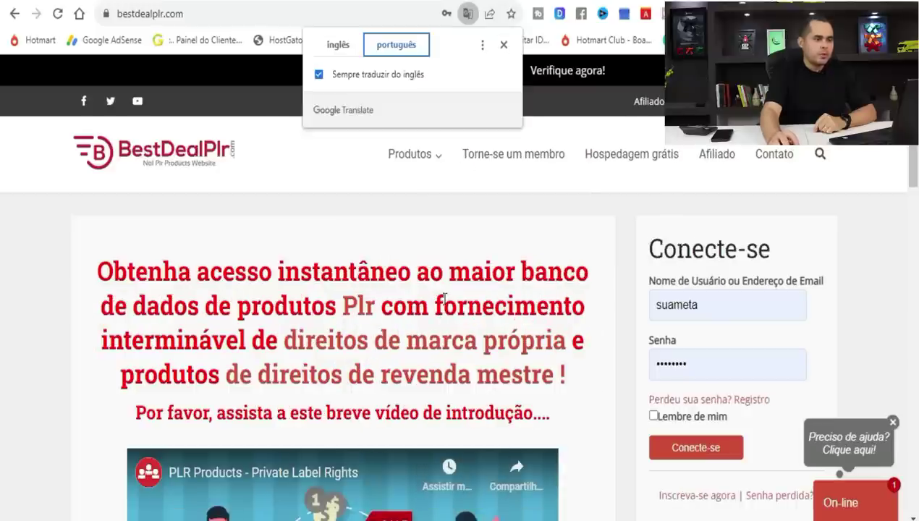
Open the eBooks category, translate it into Portuguese, and browse its listings.
mouse_move(416, 154)
click(412, 286)
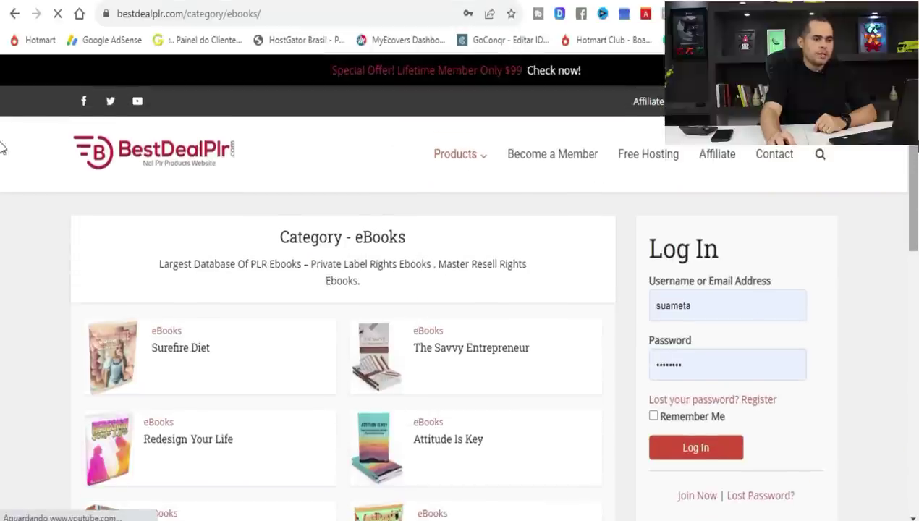
scroll(578, 298, down, 2)
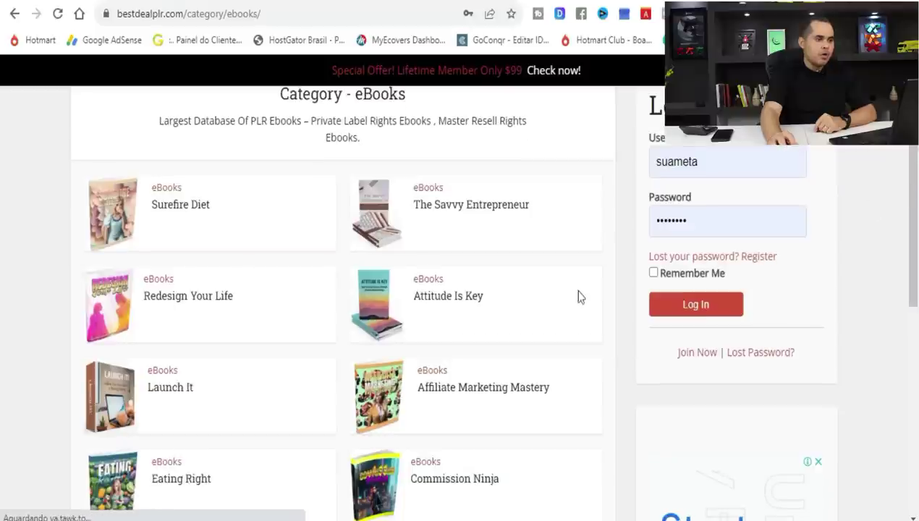
right_click(620, 283)
click(649, 233)
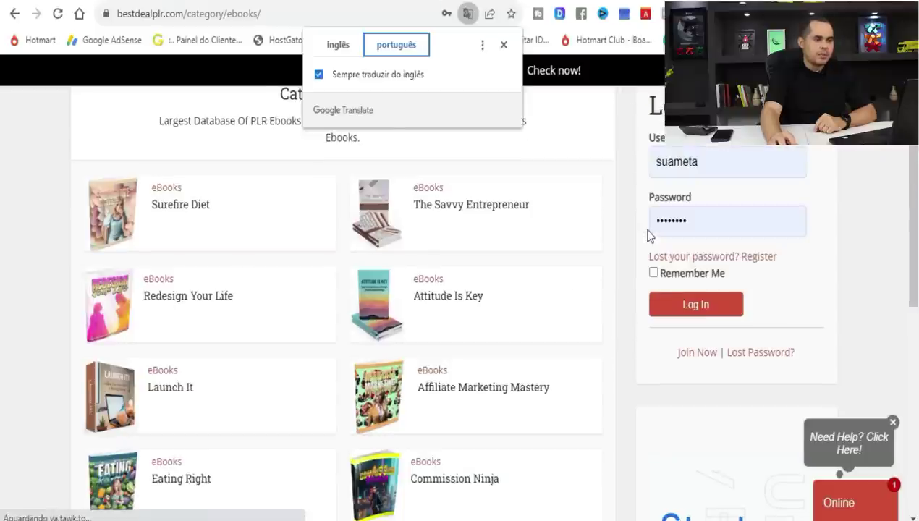
scroll(916, 212, down, 1)
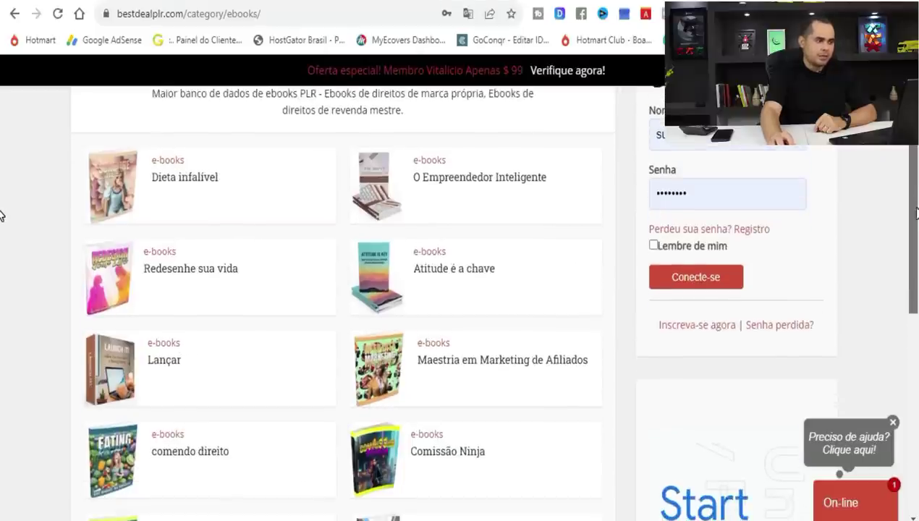
drag(916, 215, 884, 410)
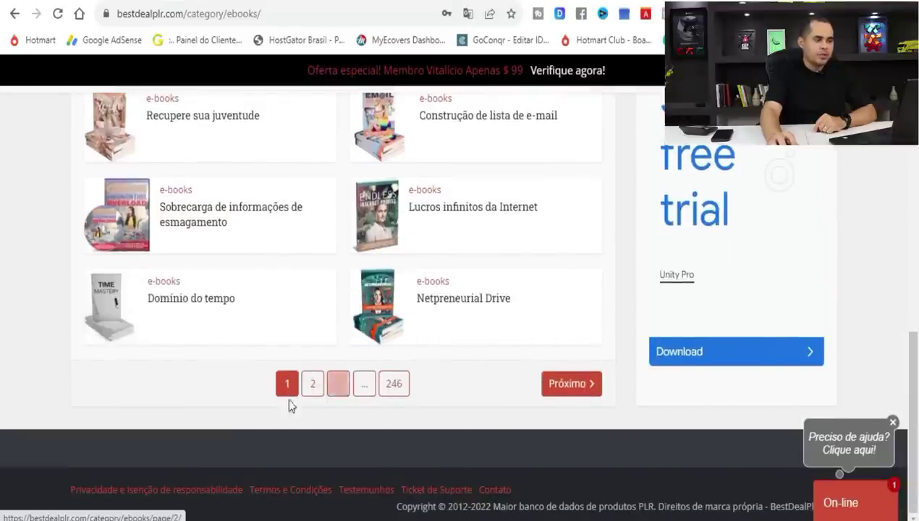
click(394, 385)
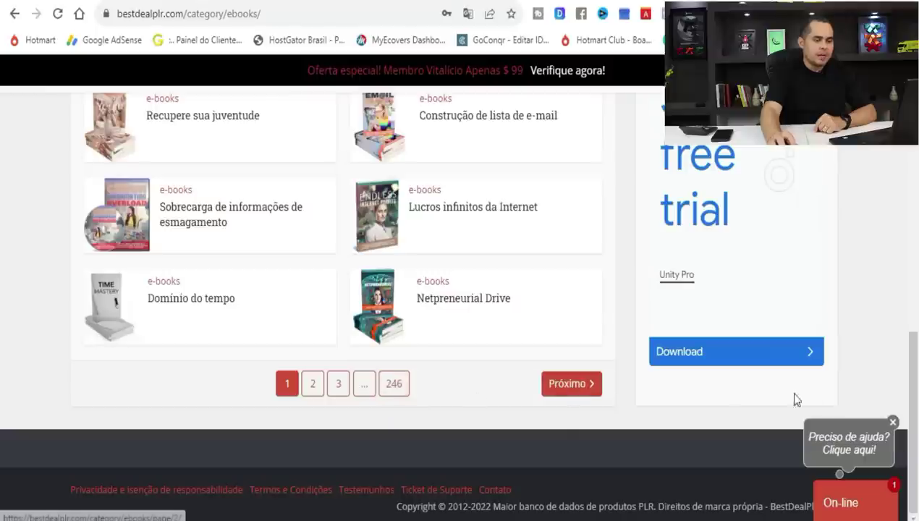
scroll(917, 386, up, 1)
drag(918, 387, 909, 161)
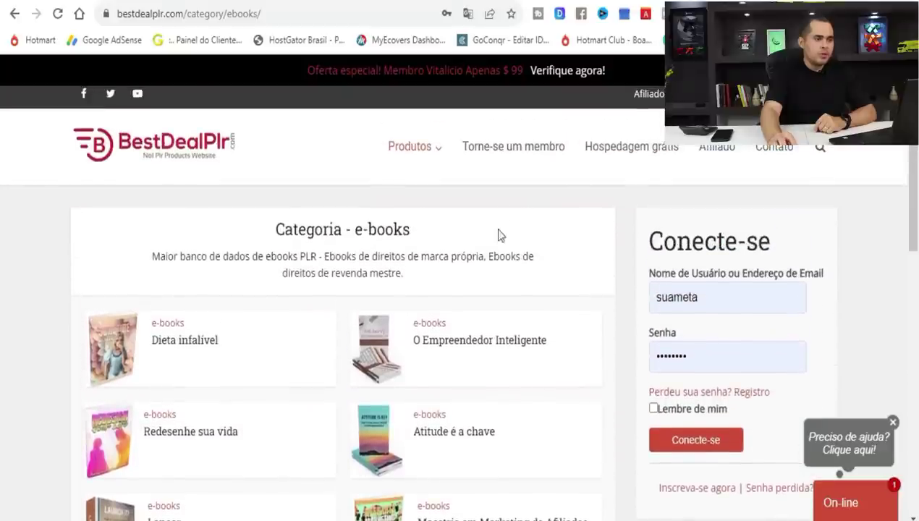
Open the Torne-se um membro plans page and translate it into Portuguese.
click(521, 150)
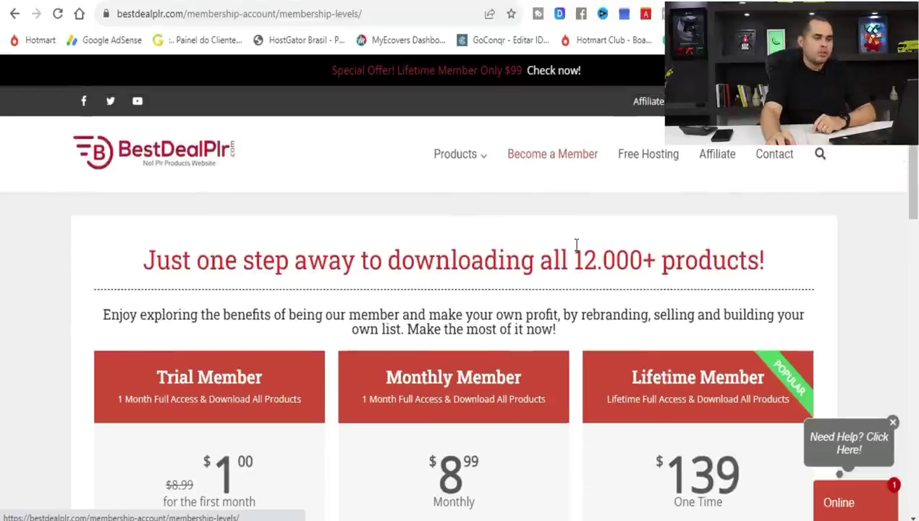
scroll(910, 195, down, 2)
scroll(911, 195, up, 1)
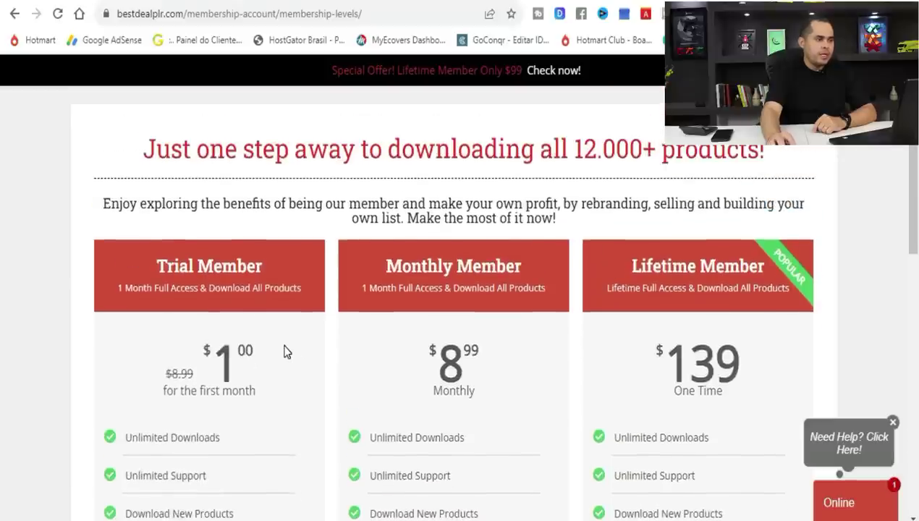
right_click(285, 351)
click(302, 293)
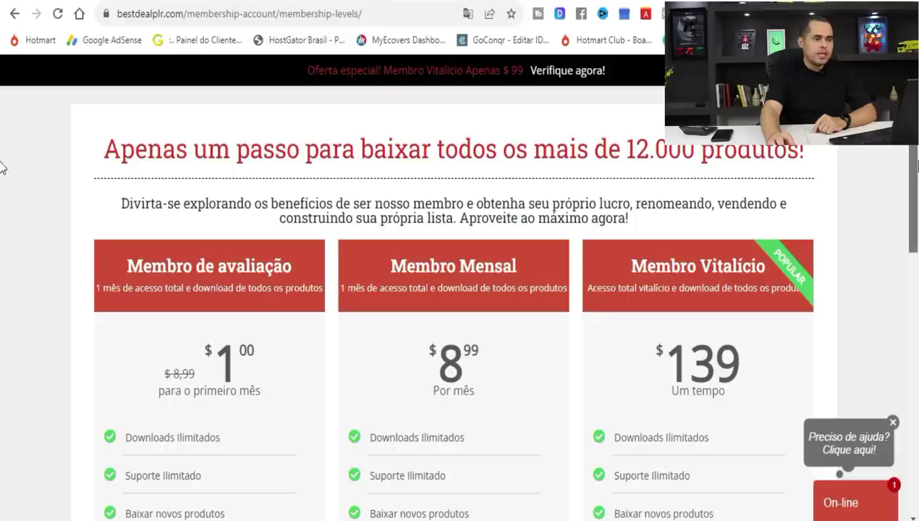
Review the membership plans, highlighting the 12.000 products download headline.
scroll(912, 210, down, 3)
scroll(912, 210, down, 1)
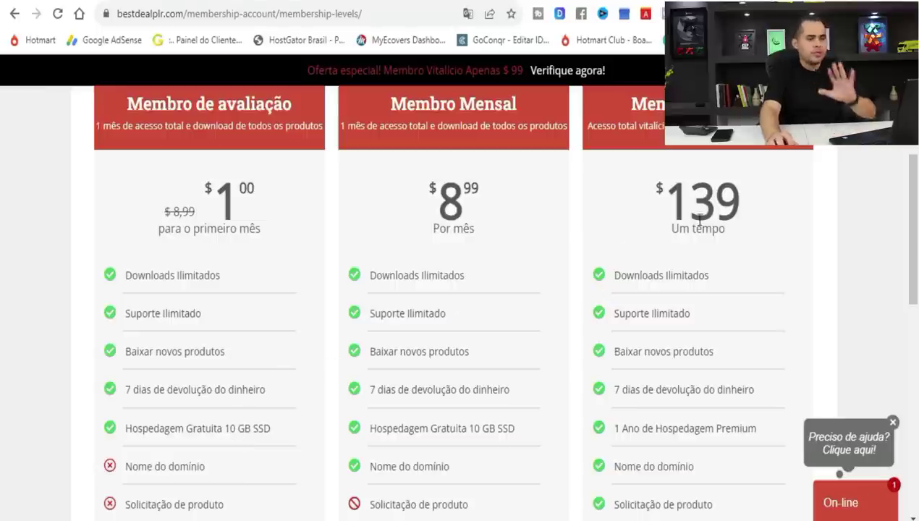
drag(914, 224, 910, 173)
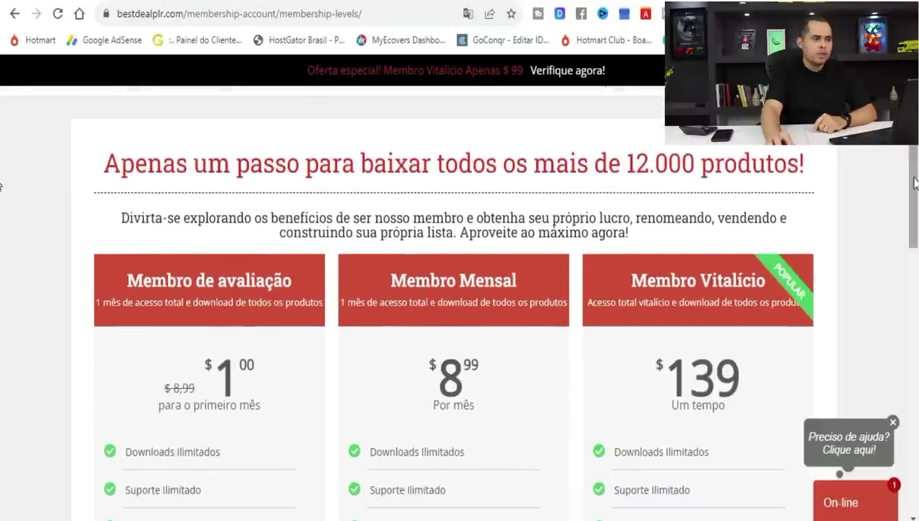
drag(110, 165, 801, 193)
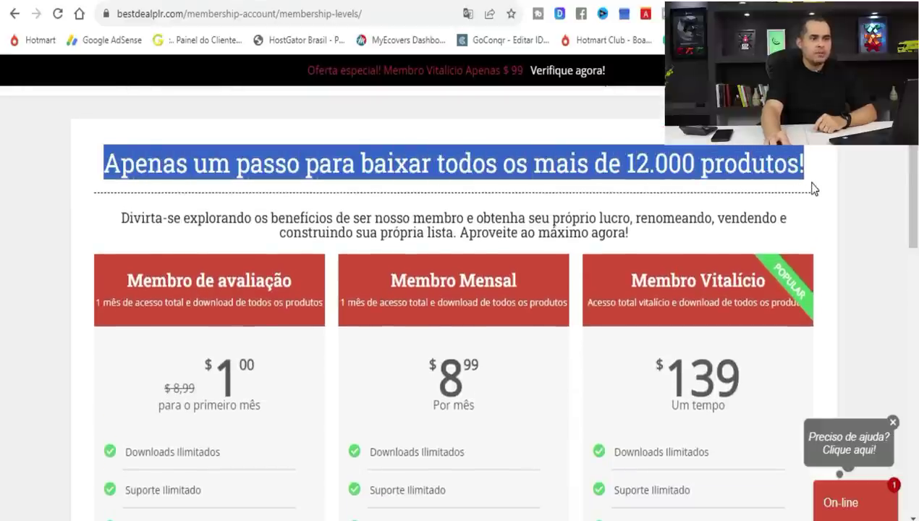
click(814, 188)
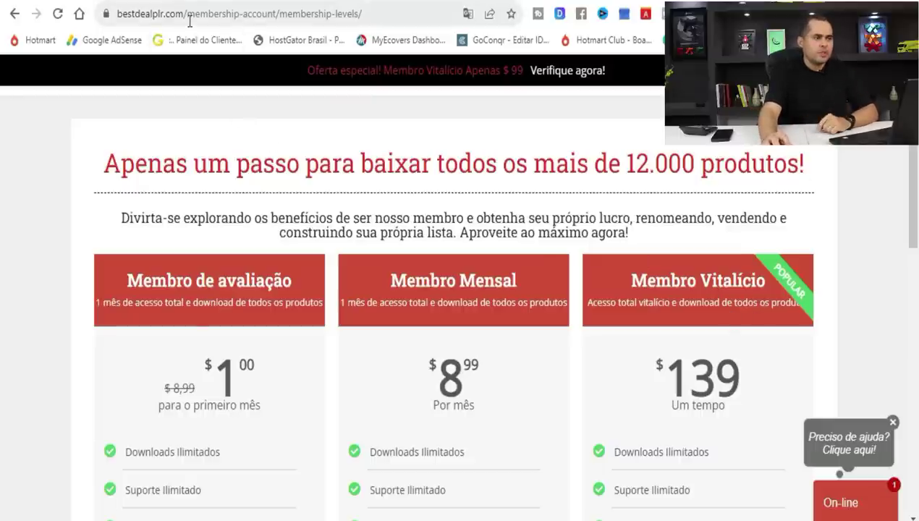
key(ctrl+Tab)
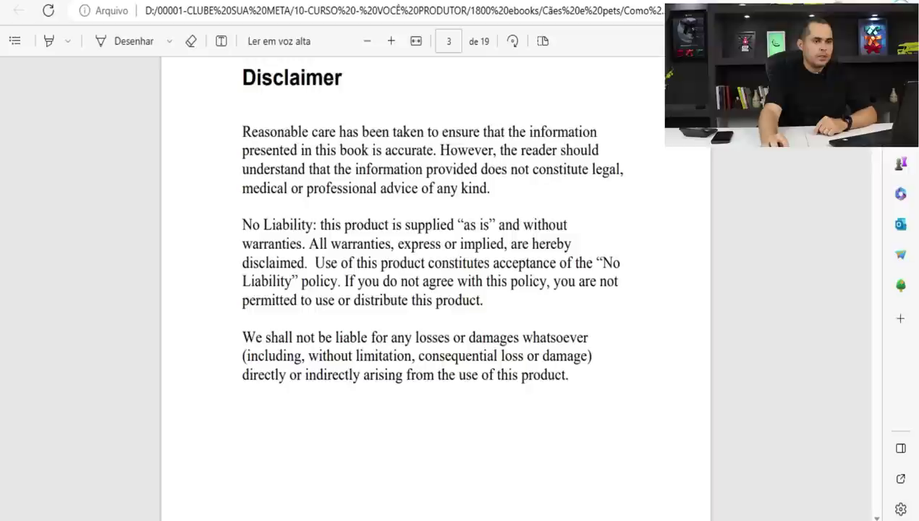
Copy the full Disclaimer page text from page 3 of the puppy ebook.
scroll(434, 289, up, 10)
scroll(434, 289, up, 5)
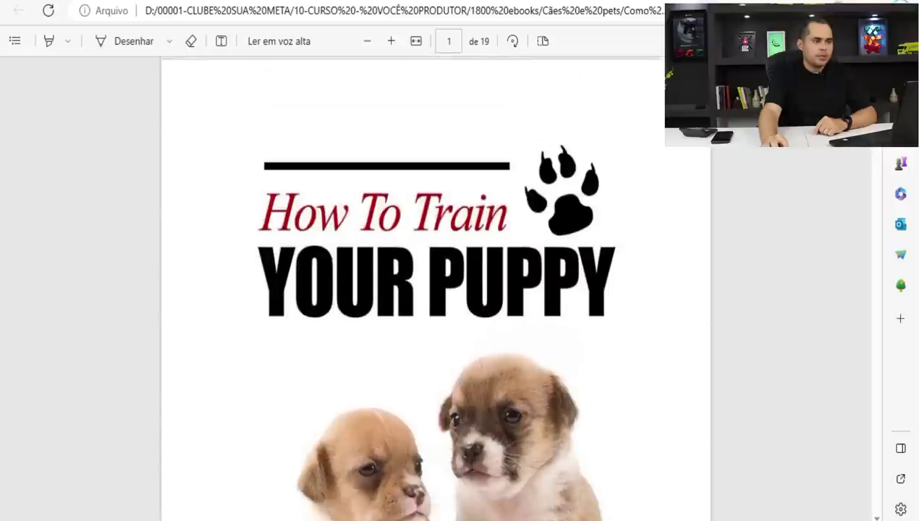
scroll(434, 290, down, 10)
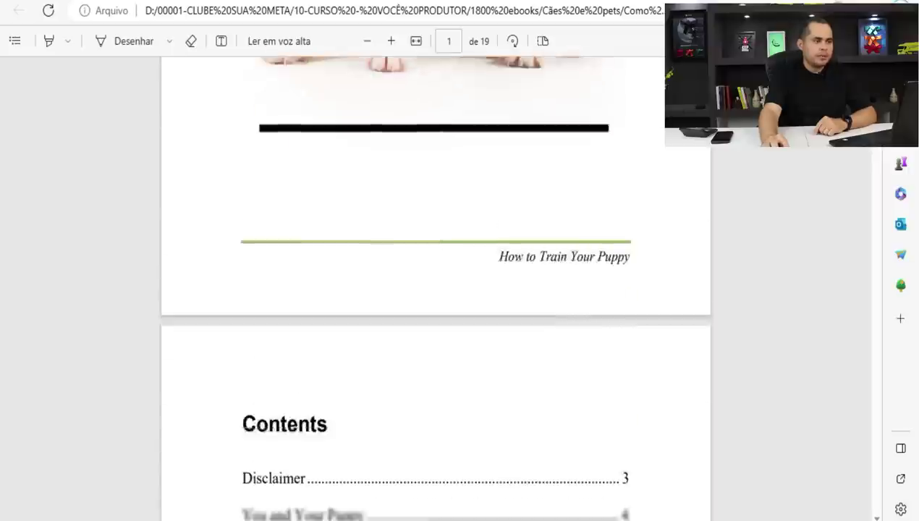
scroll(540, 130, down, 1)
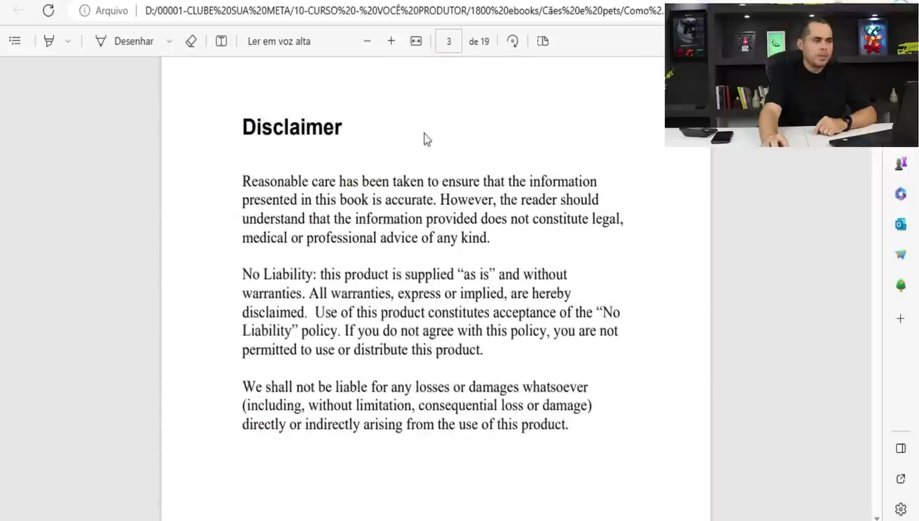
drag(241, 123, 575, 445)
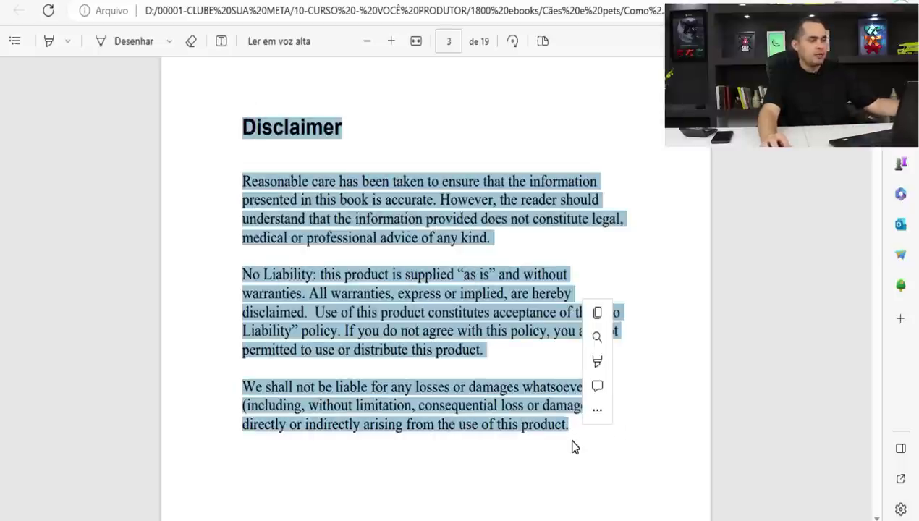
key(ctrl+c)
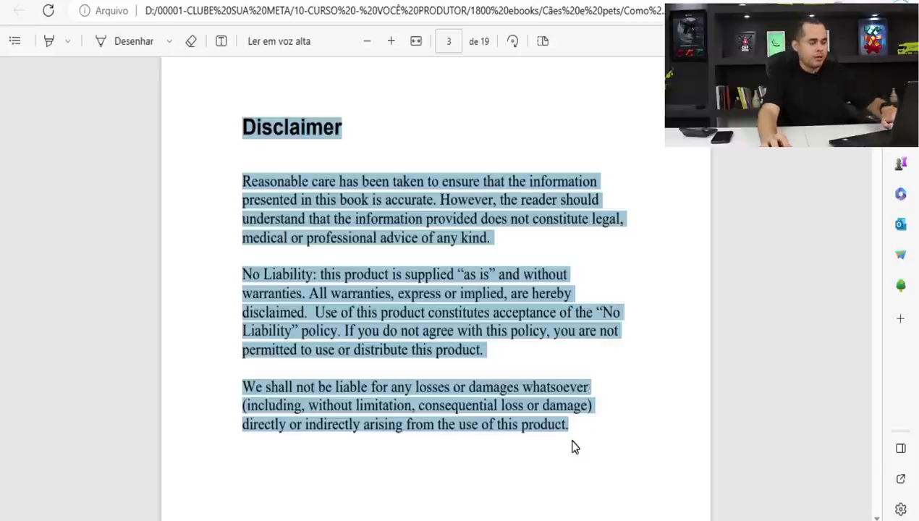
click(436, 470)
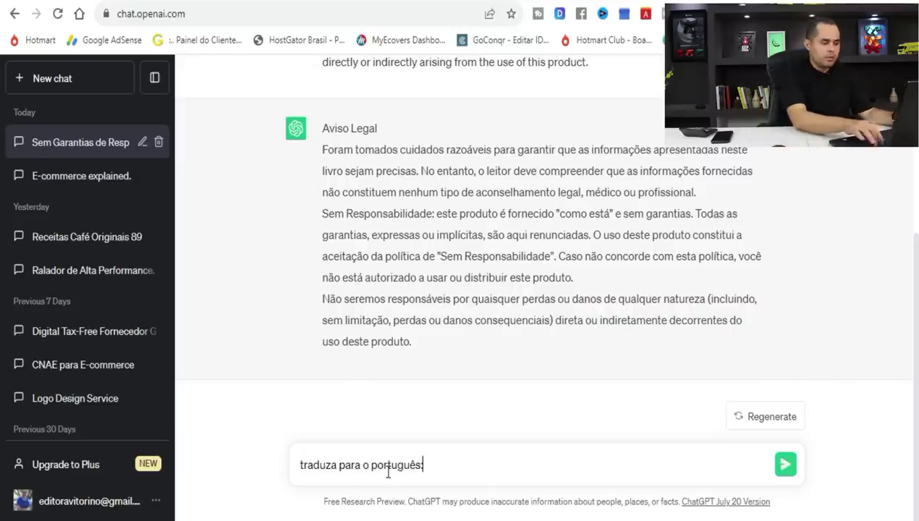
Send ChatGPT the pasted Disclaimer with the 'traduza para o português:' request.
key(ctrl+v)
key(Return)
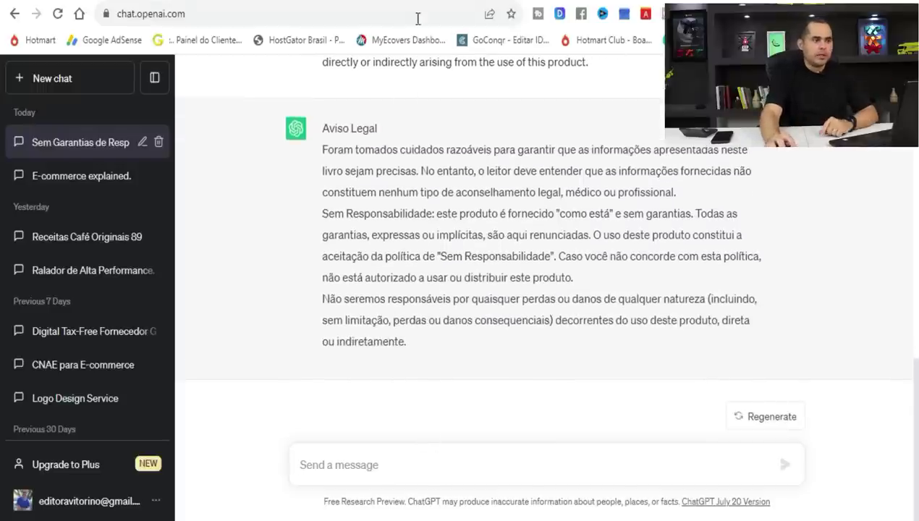
click(449, 2)
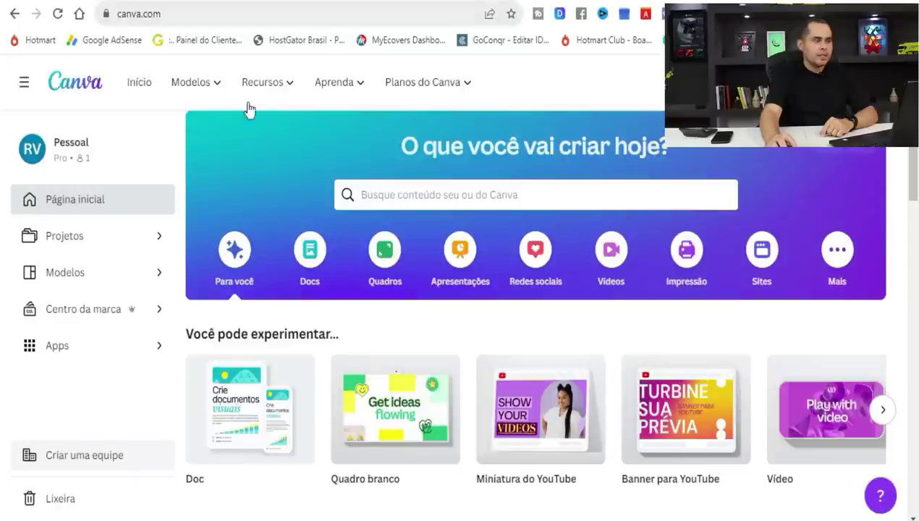
Rerun the recent 'ebook' template search and browse the results.
click(400, 197)
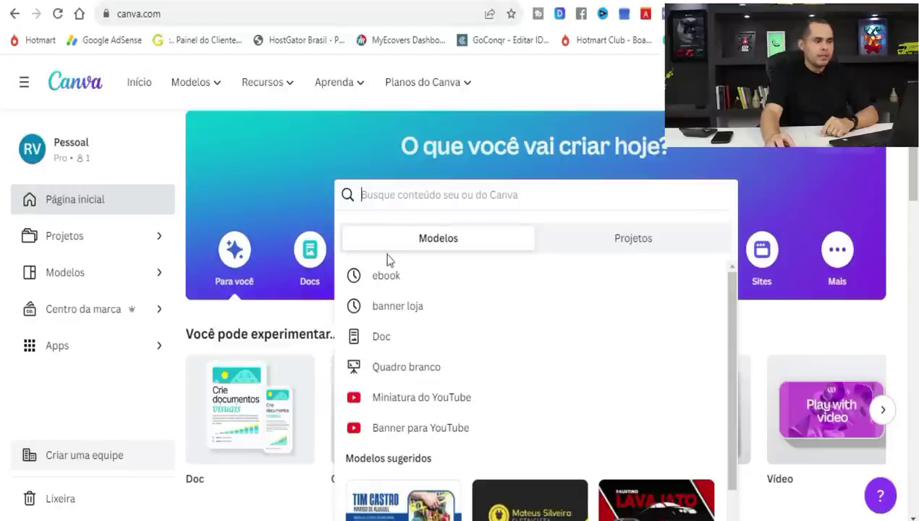
click(384, 279)
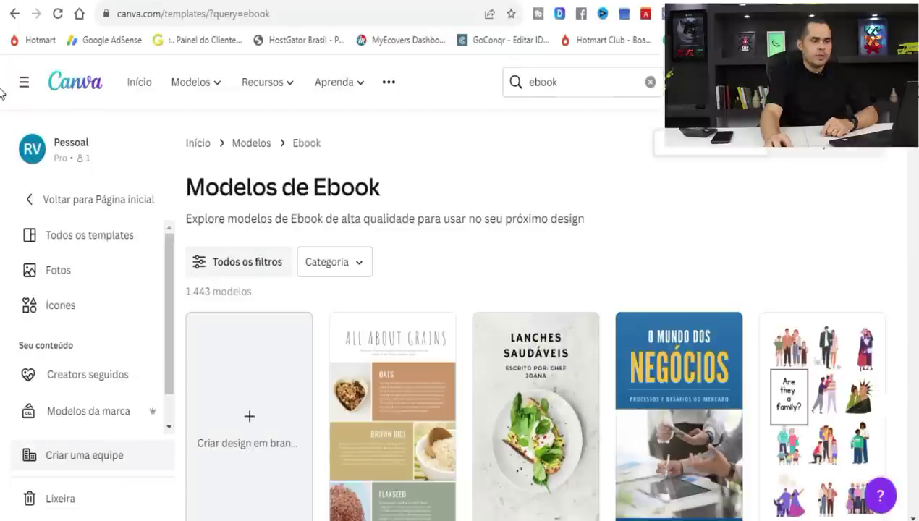
scroll(0, 93, down, 5)
scroll(0, 123, down, 2)
scroll(2, 129, down, 7)
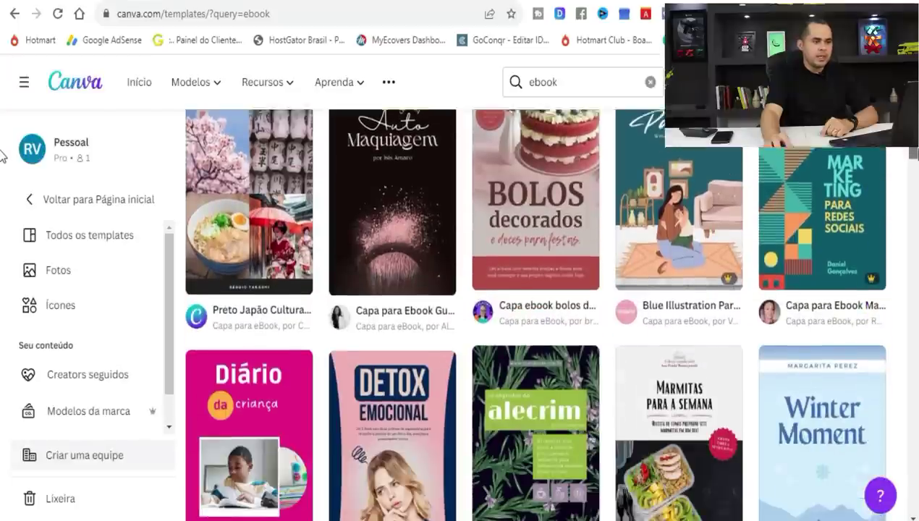
scroll(2, 168, down, 7)
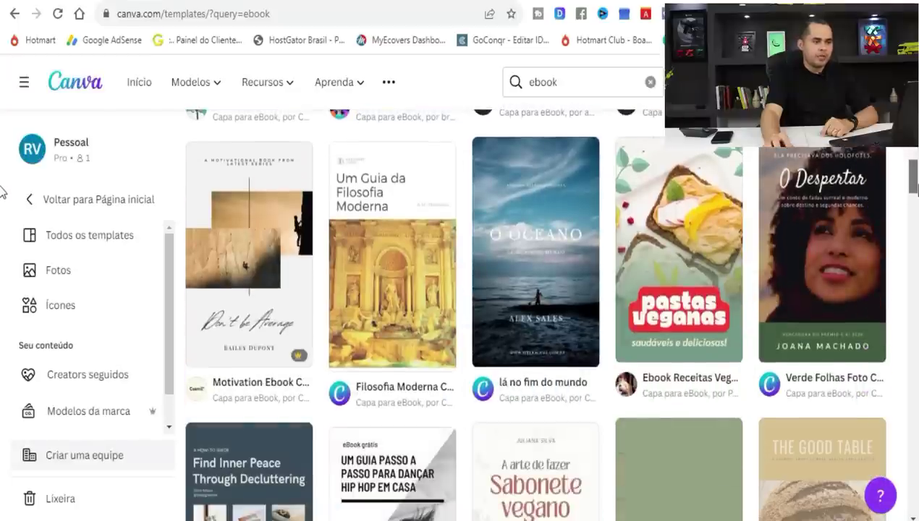
scroll(2, 208, down, 5)
scroll(2, 208, down, 4)
scroll(2, 208, up, 6)
scroll(2, 208, up, 15)
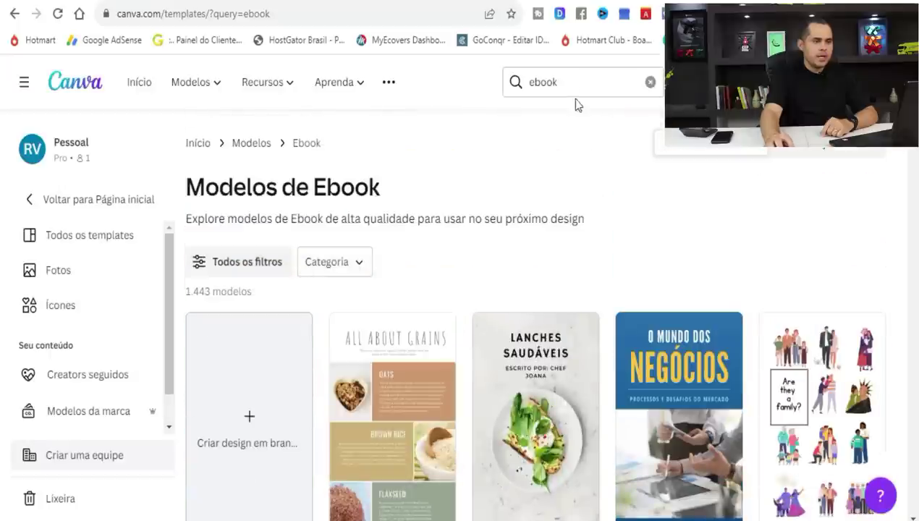
Refine the search to 'ebook pet' and preview the Bom dia! dog template.
click(580, 86)
text(pe)
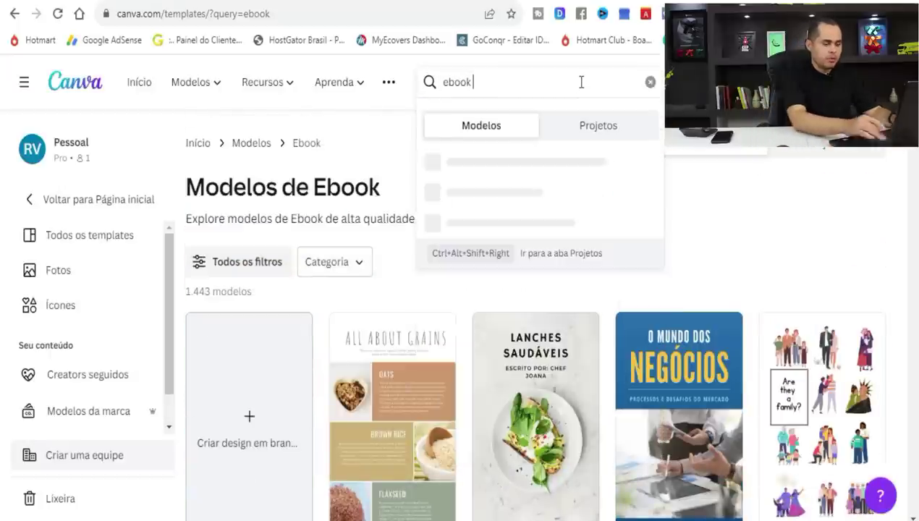
text(t)
key(Return)
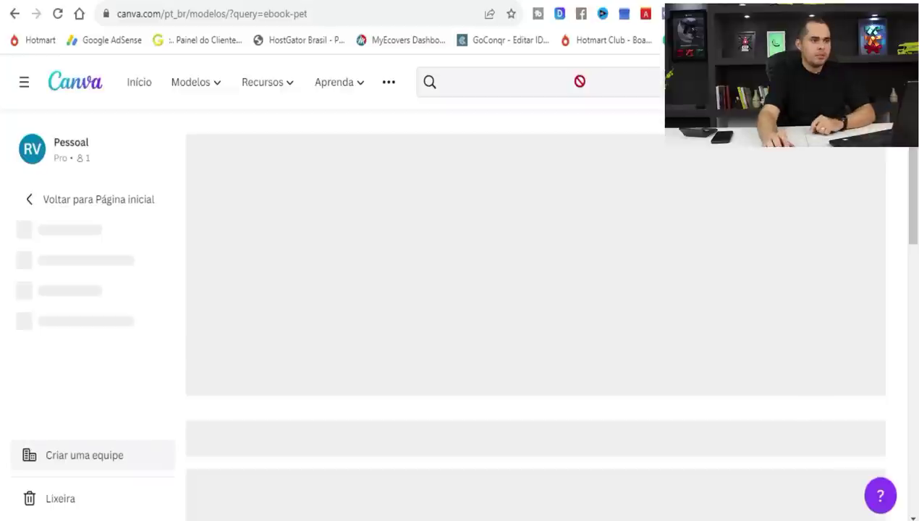
scroll(2, 123, down, 5)
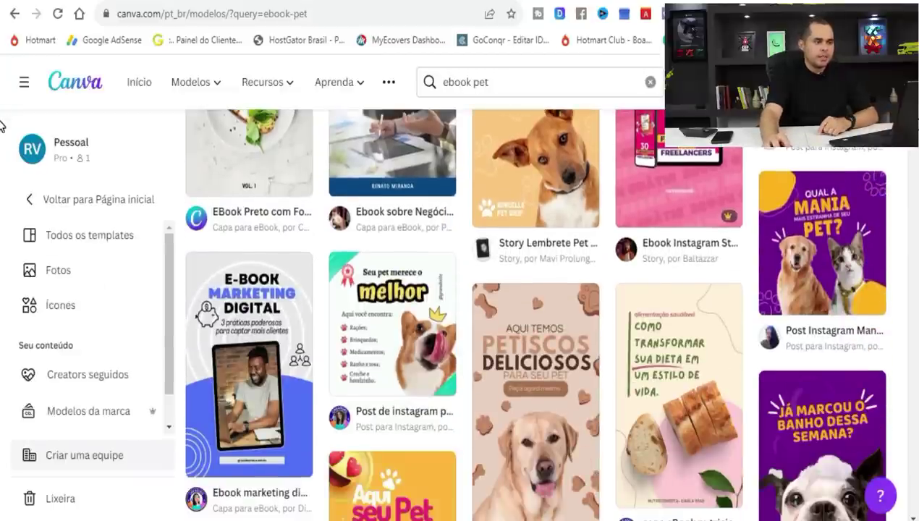
scroll(2, 127, up, 3)
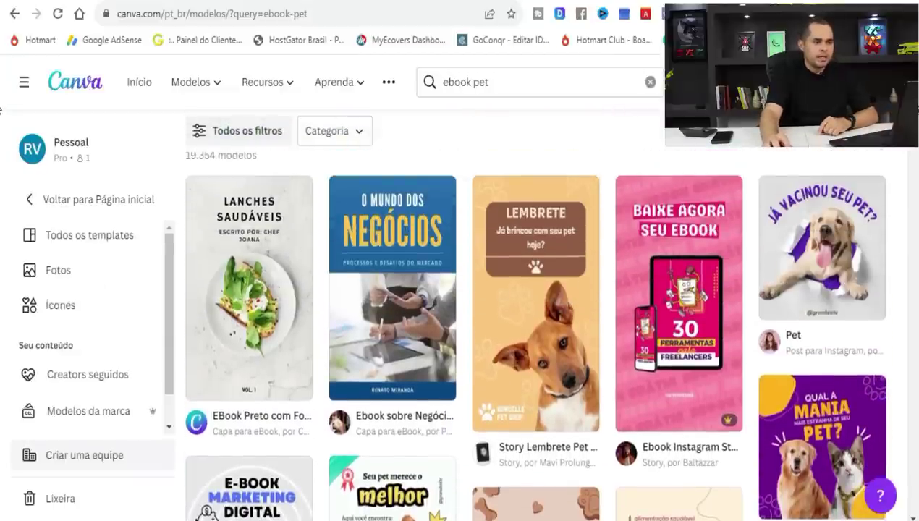
scroll(2, 107, down, 6)
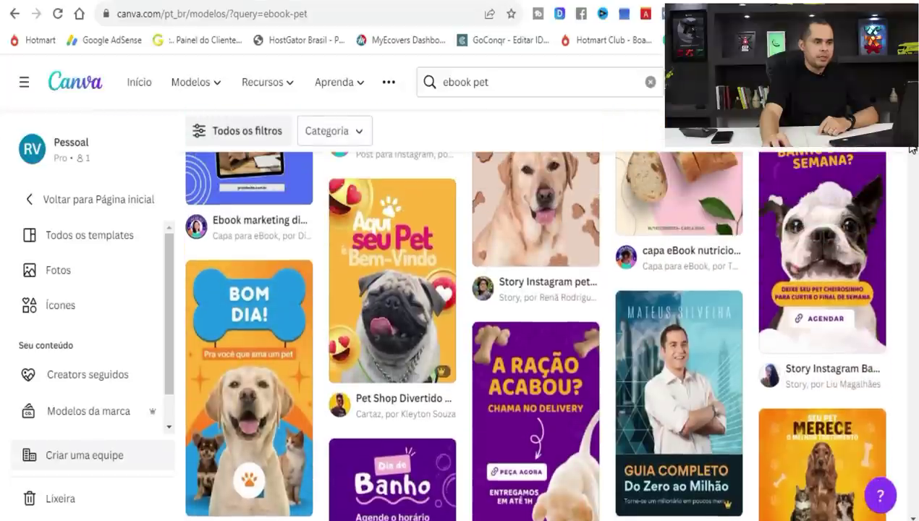
click(263, 407)
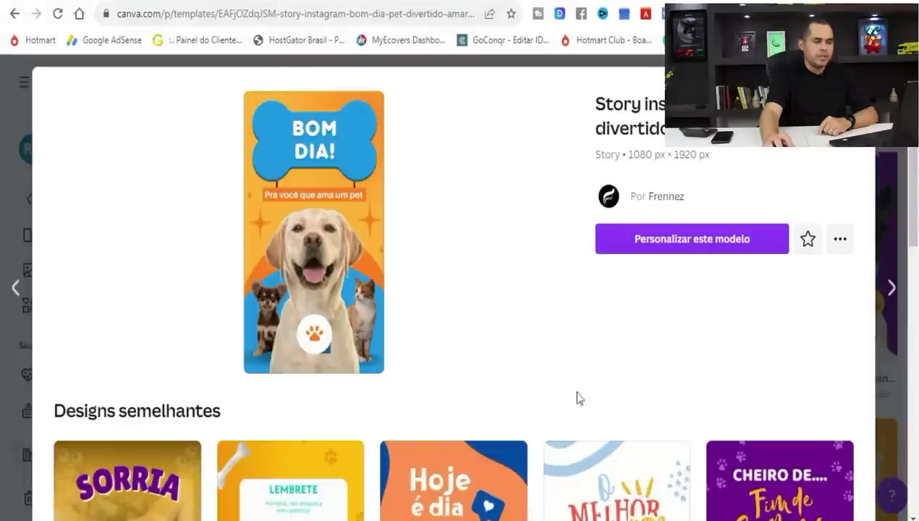
Customise the 'O Melhor para seu PET' template and add a blank second page.
drag(915, 154, 900, 166)
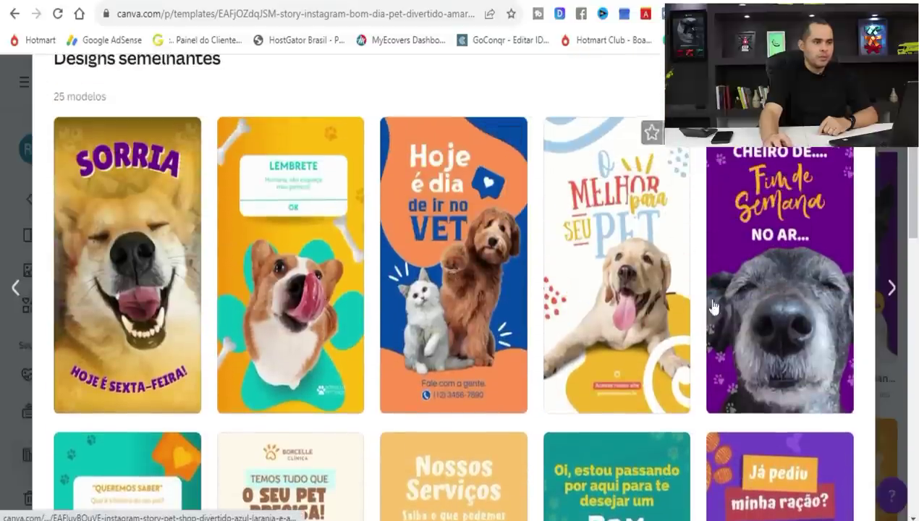
click(614, 275)
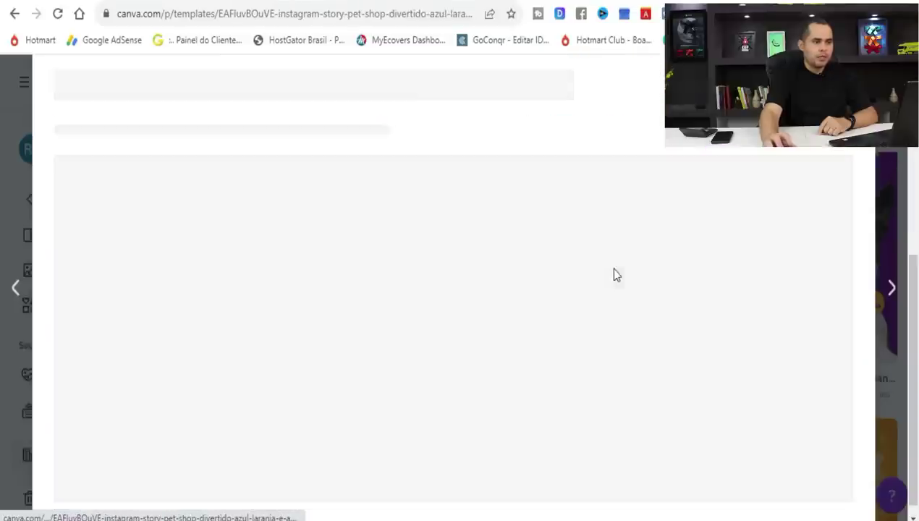
click(614, 268)
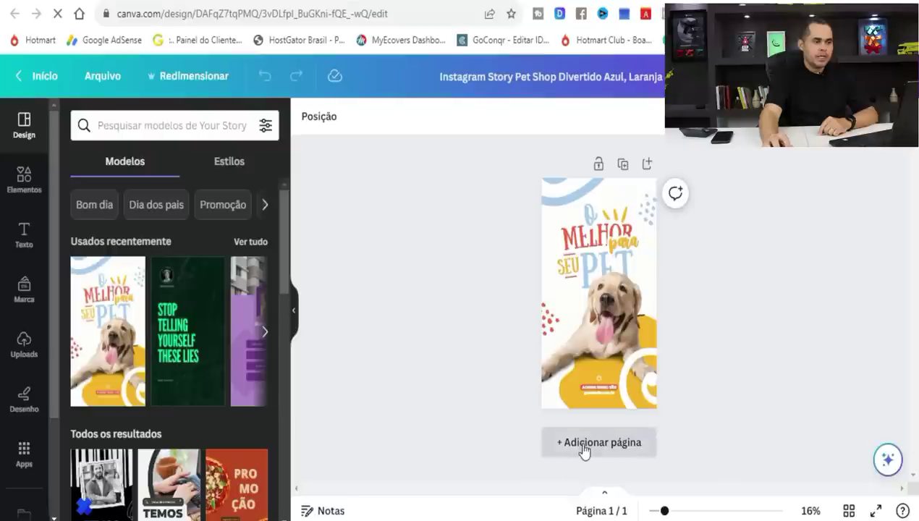
click(583, 443)
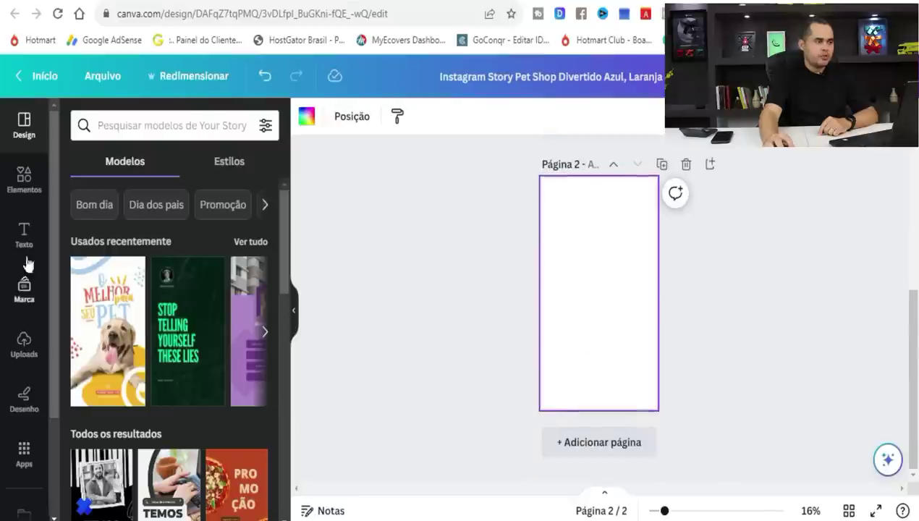
Insert a subtitle text box on page 2 of the design.
drag(281, 235, 280, 463)
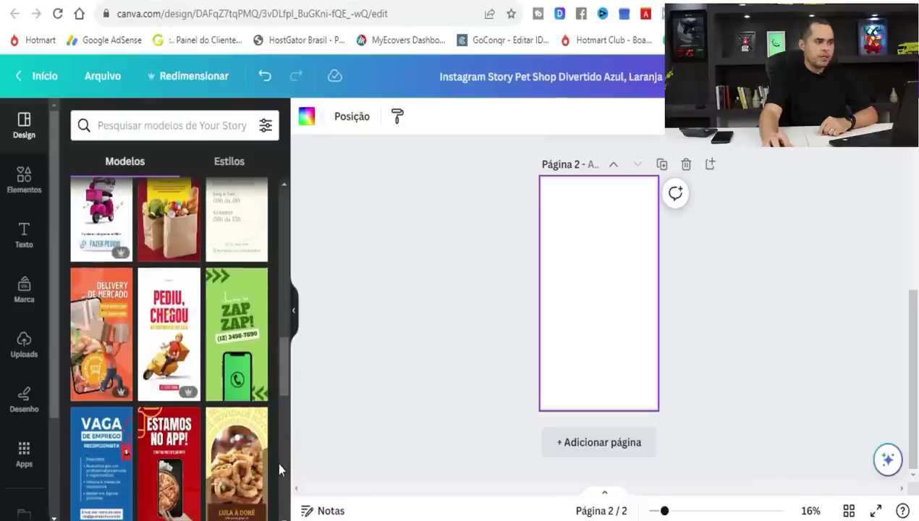
click(23, 239)
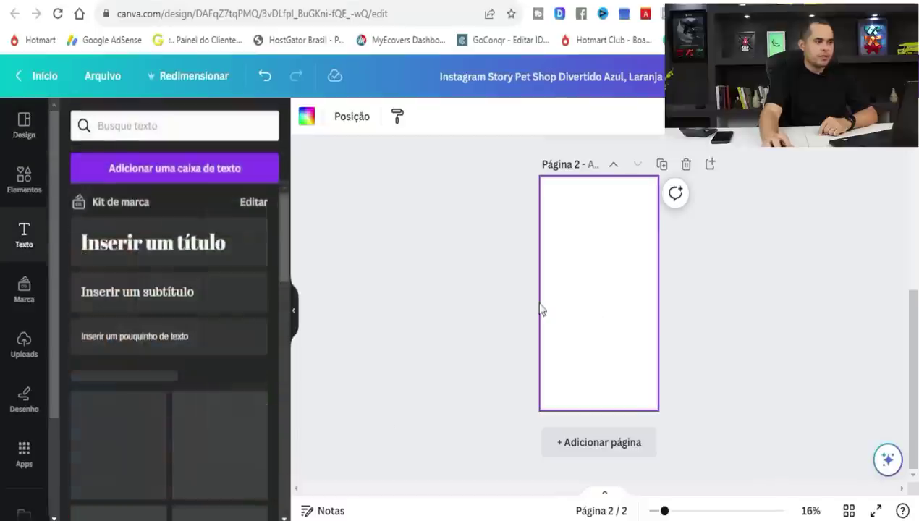
click(196, 300)
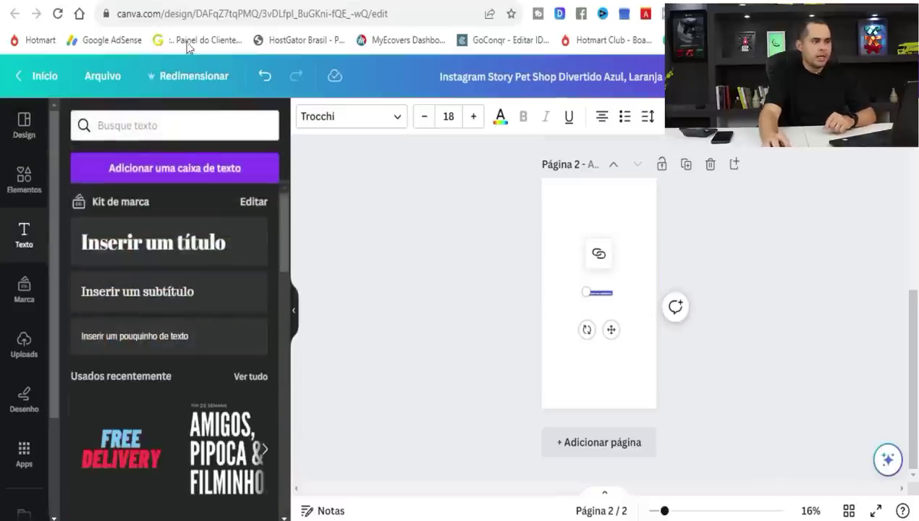
Copy ChatGPT's full Aviso Legal translation.
key(ctrl+Tab)
drag(408, 346, 311, 130)
right_click(330, 149)
click(360, 168)
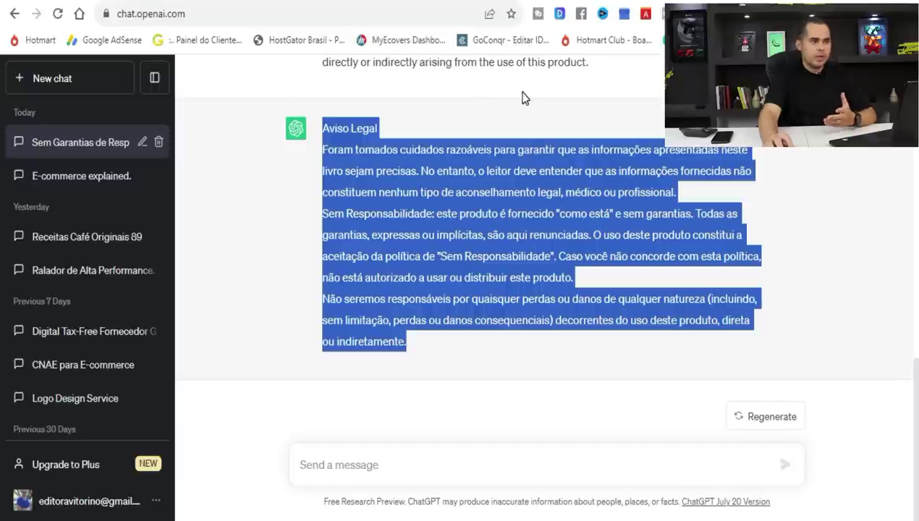
Paste the Aviso Legal into the page-2 text box and enlarge it to fill the page.
click(422, 7)
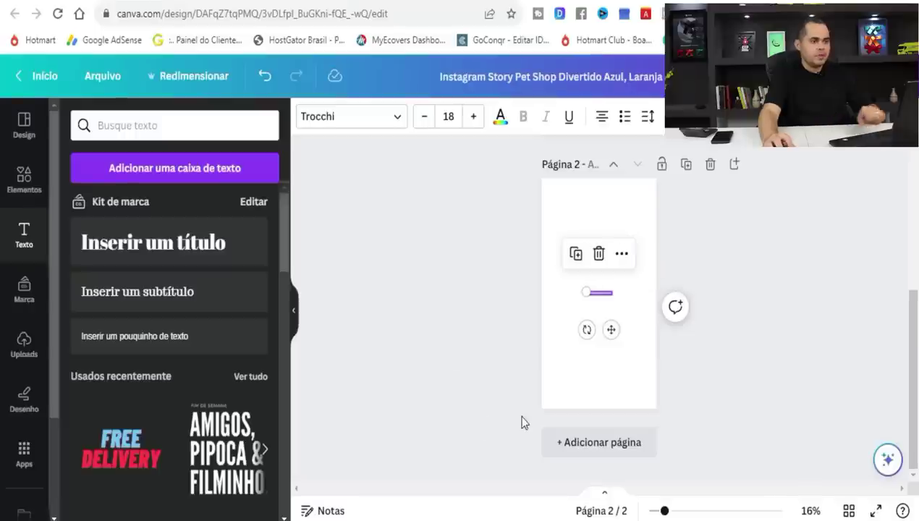
key(ctrl+v)
drag(553, 226, 542, 220)
drag(641, 212, 656, 194)
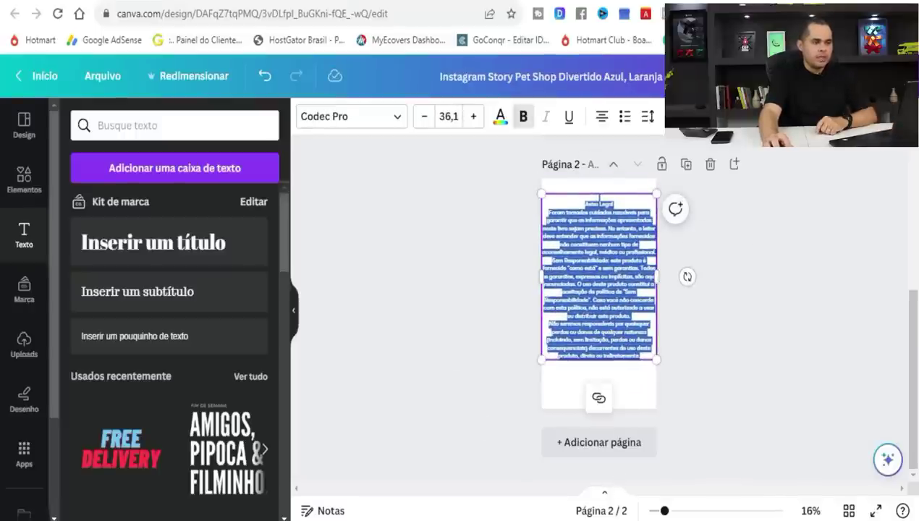
drag(671, 516, 692, 515)
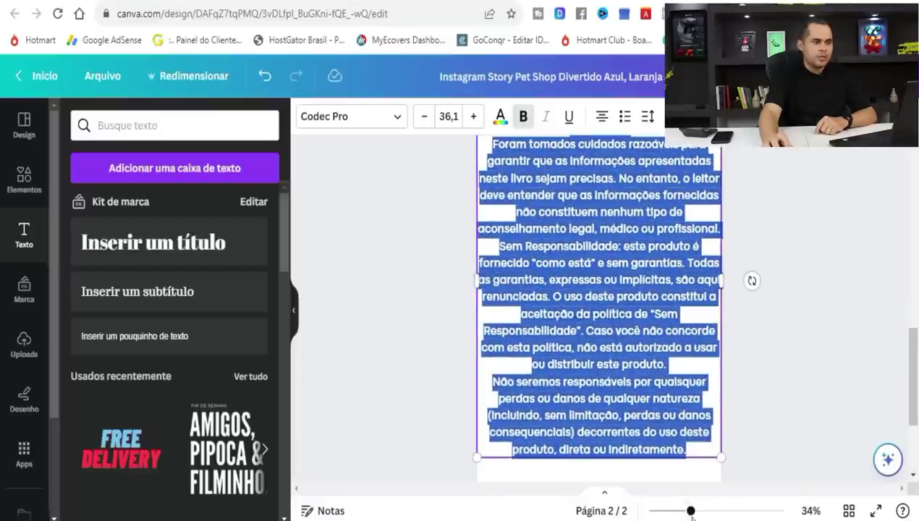
Reduce the disclaimer font size to 21,1, then bring up the Brigadeiro Gourmet PDF.
click(422, 116)
click(422, 116)
click(422, 116)
click(422, 116)
click(422, 116)
click(422, 116)
click(422, 115)
click(422, 115)
click(424, 117)
click(424, 116)
click(424, 117)
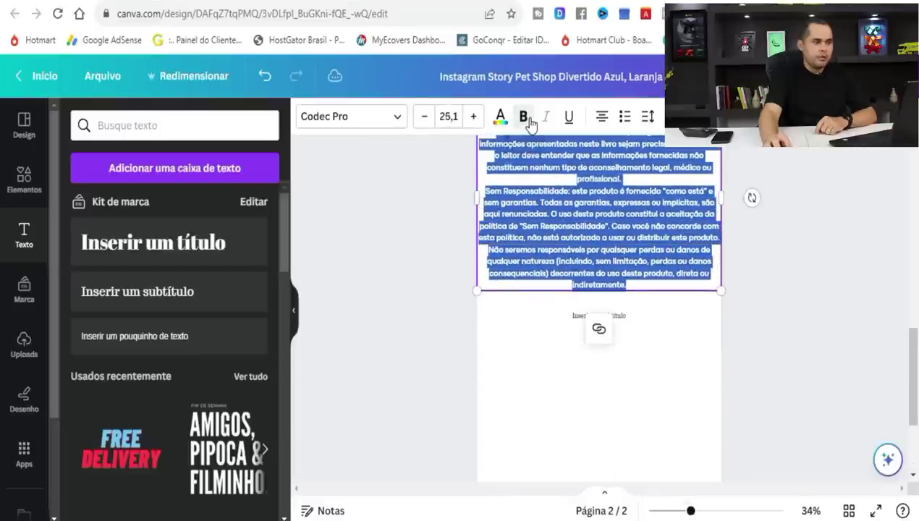
click(423, 117)
click(424, 117)
click(423, 117)
click(423, 116)
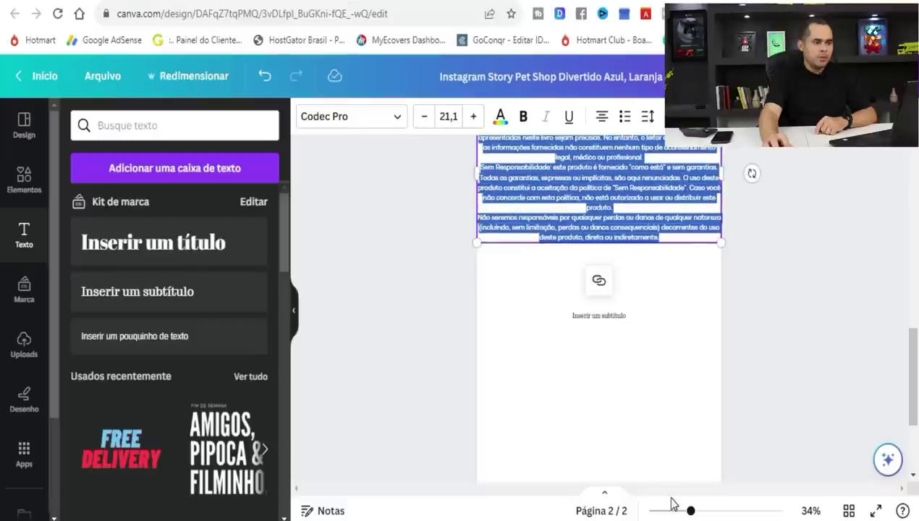
drag(692, 511, 717, 512)
drag(911, 376, 884, 482)
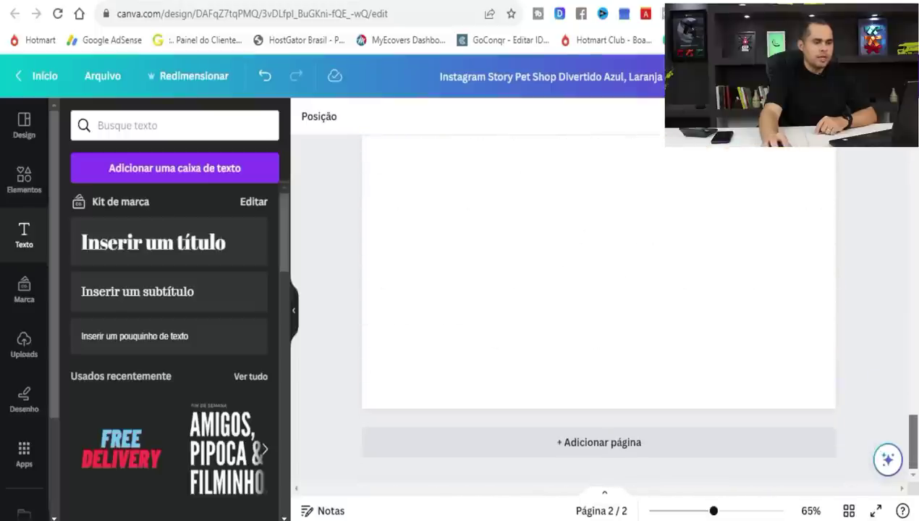
key(alt+Tab)
drag(704, 272, 704, 72)
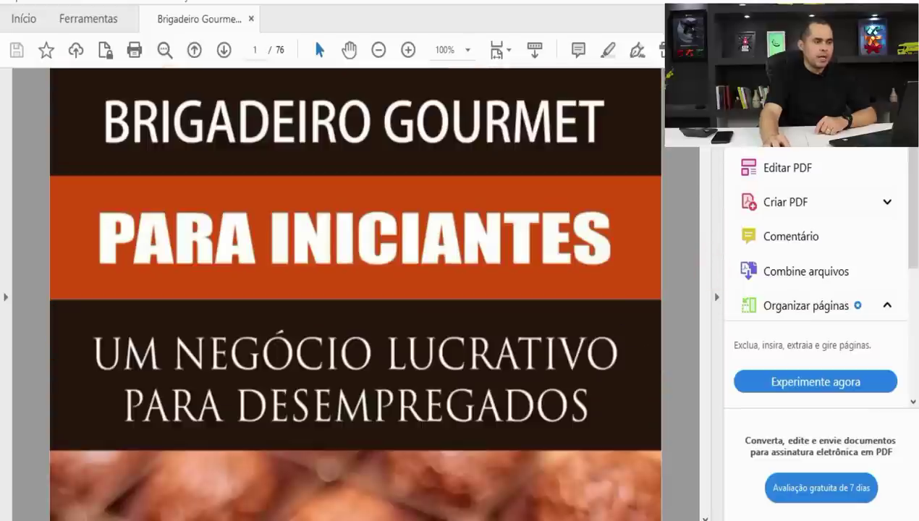
Left-align the page-2 Aviso Legal disclaimer, shrink it to size 18,3 and centre the box horizontally.
key(alt+Tab)
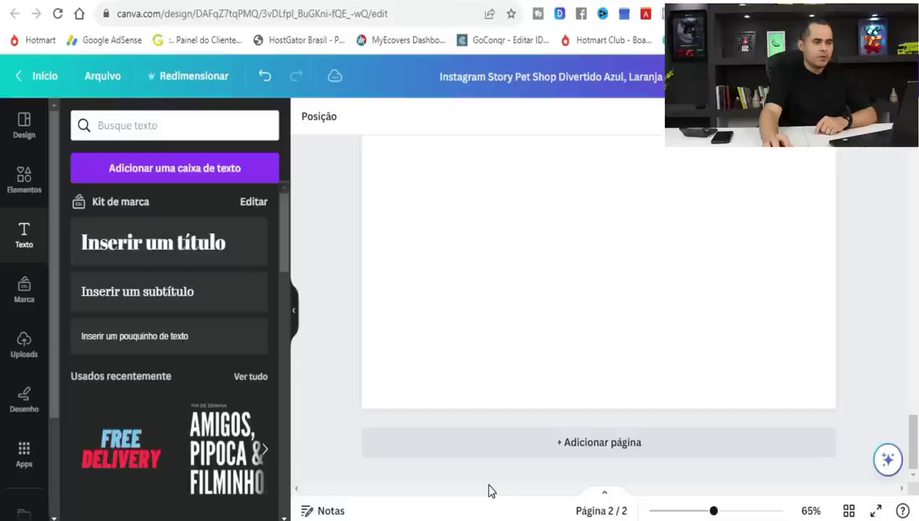
drag(916, 451, 914, 366)
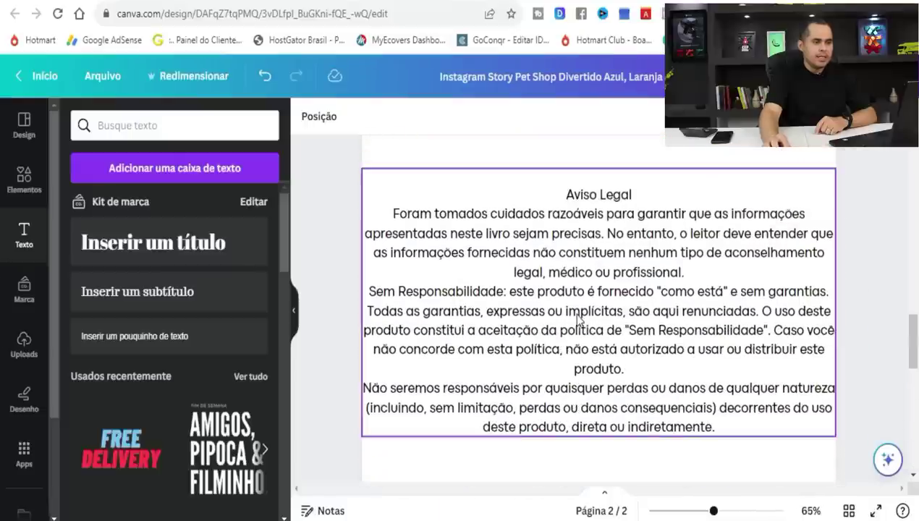
click(578, 320)
click(602, 117)
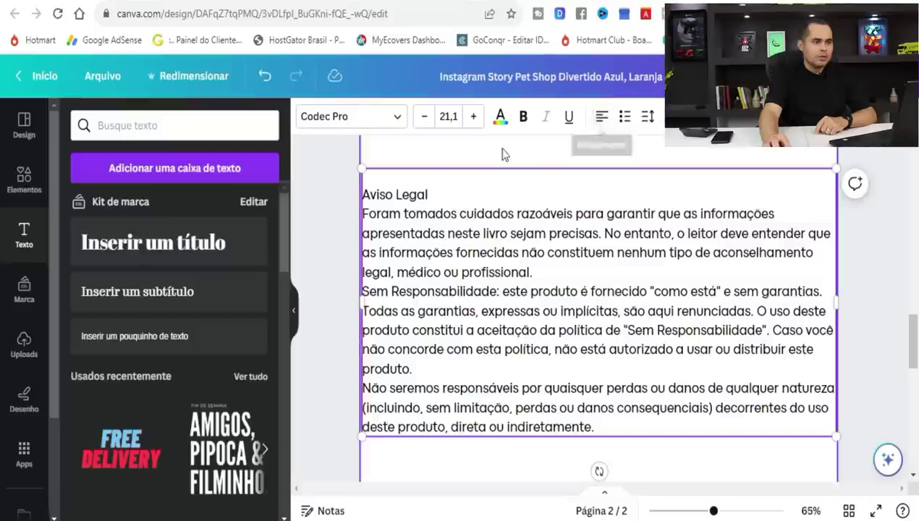
click(425, 117)
click(425, 117)
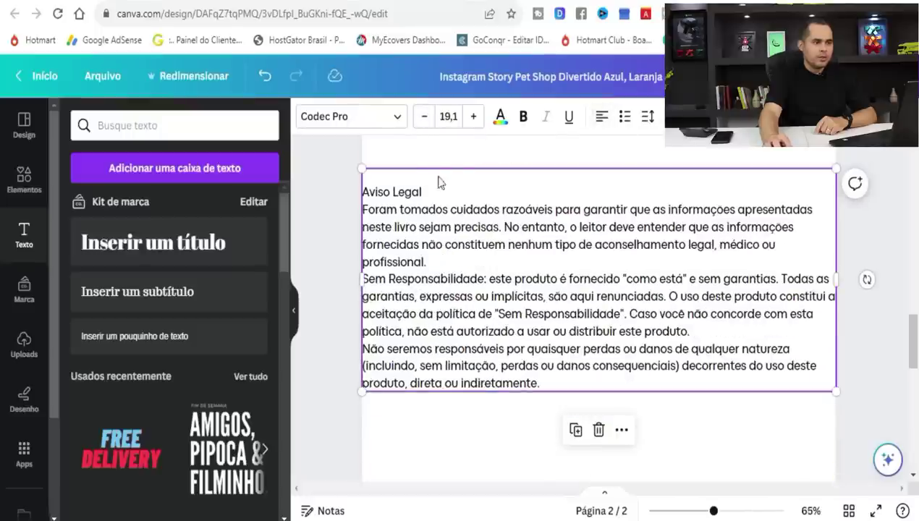
drag(361, 169, 382, 178)
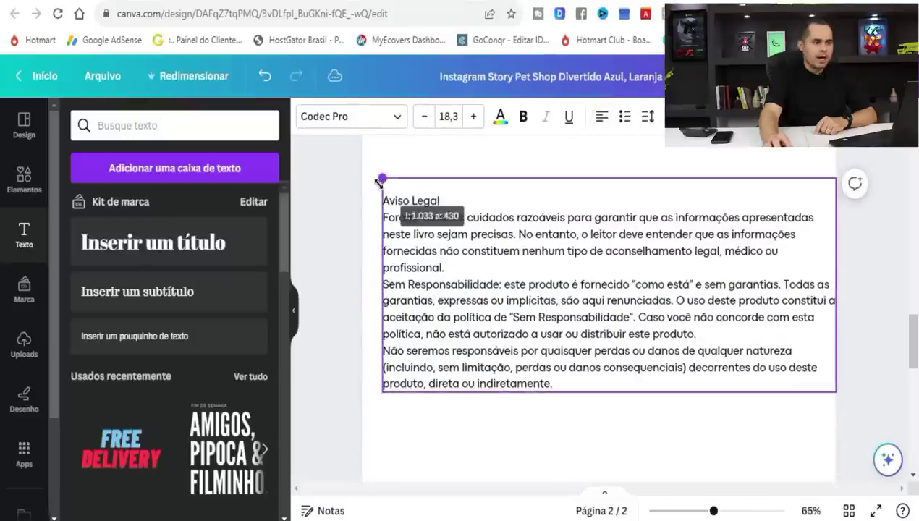
scroll(458, 282, up, 2)
drag(579, 279, 580, 267)
Search Elementos for 'cabeçalho' and place the curved blue graphic in page 2's top-left corner.
click(332, 313)
click(24, 181)
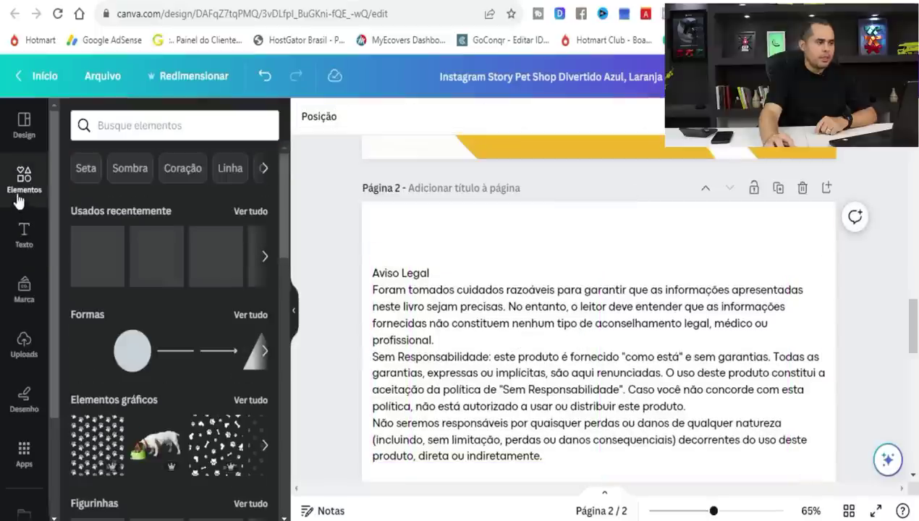
click(147, 125)
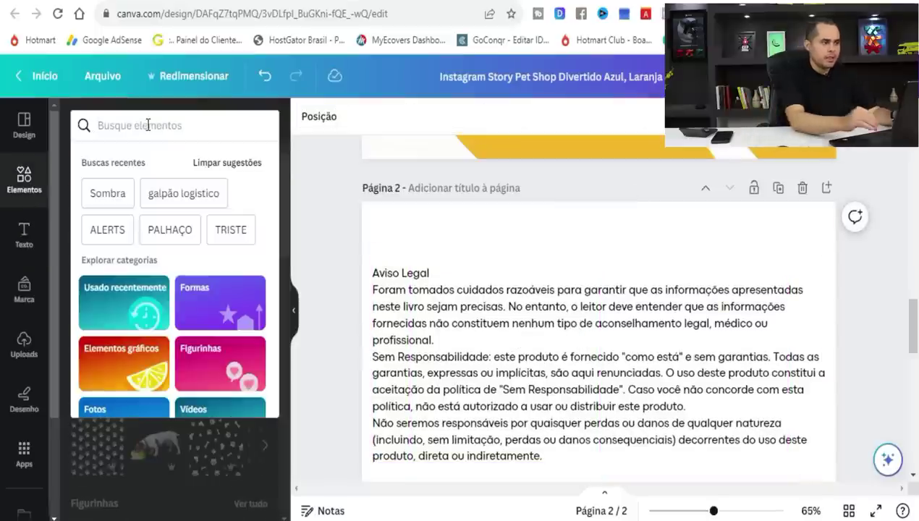
text(cabeçalho)
key(Return)
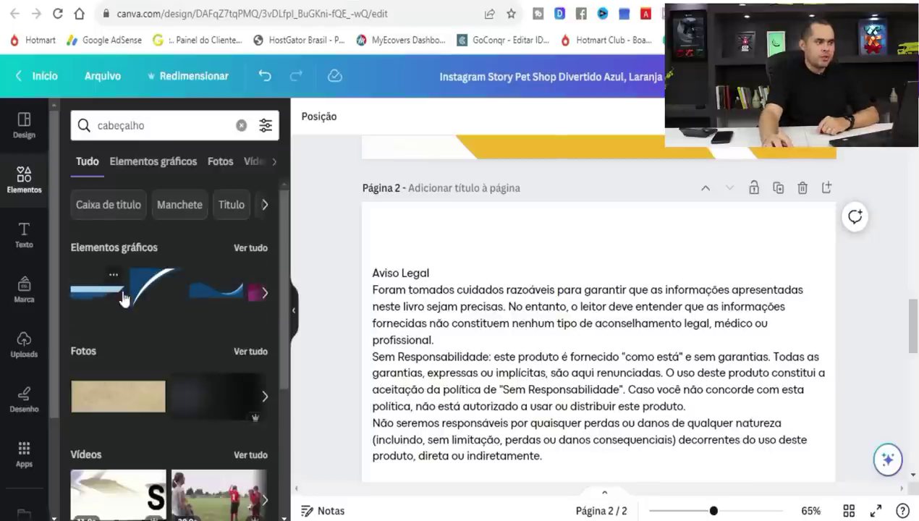
click(139, 296)
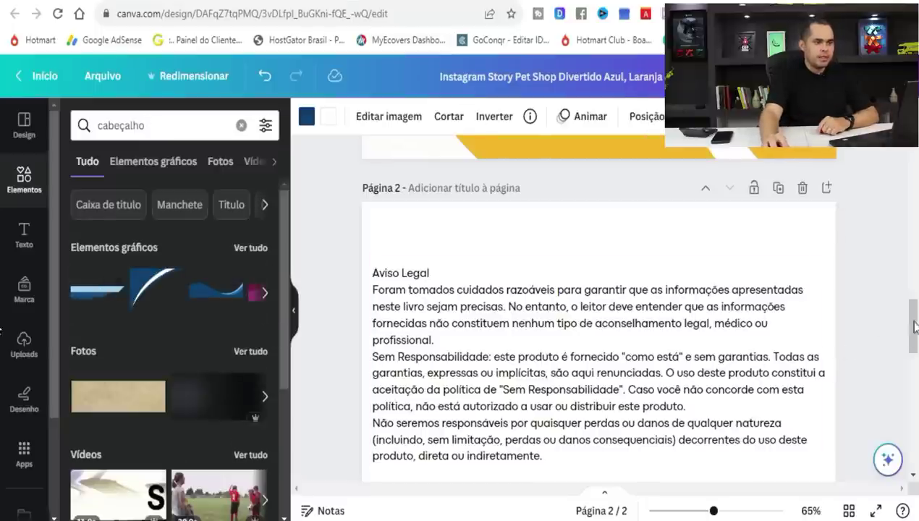
scroll(907, 331, down, 3)
drag(528, 365, 437, 241)
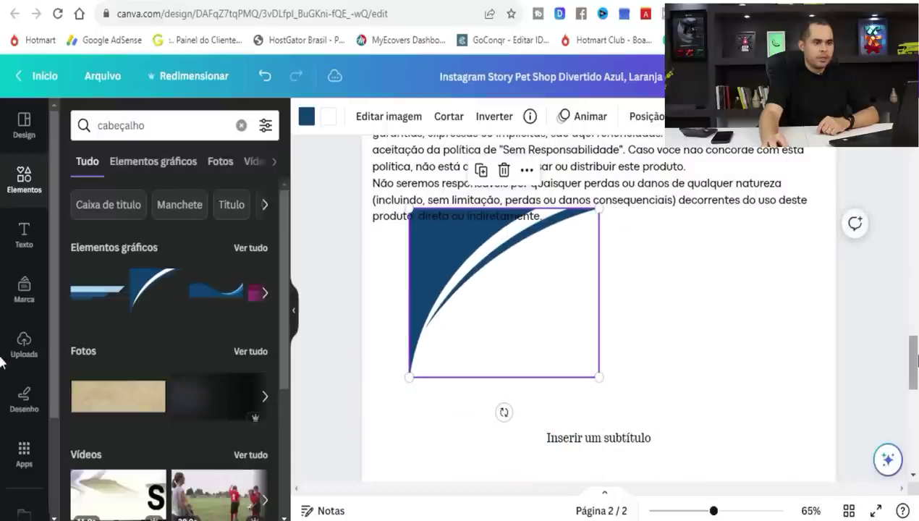
drag(914, 364, 916, 338)
drag(481, 454, 429, 204)
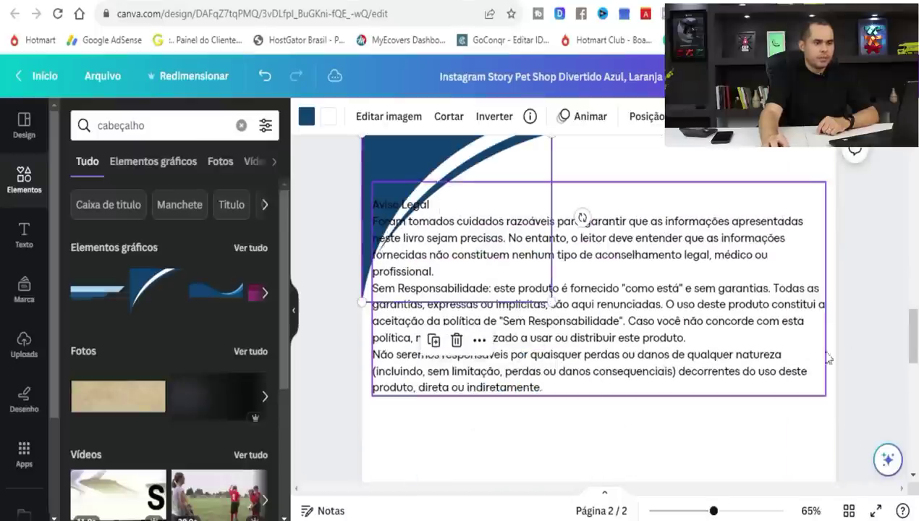
scroll(860, 382, up, 3)
click(860, 382)
Shift and narrow the Aviso Legal text box so it sits clear of the curve.
drag(914, 329, 914, 347)
click(450, 298)
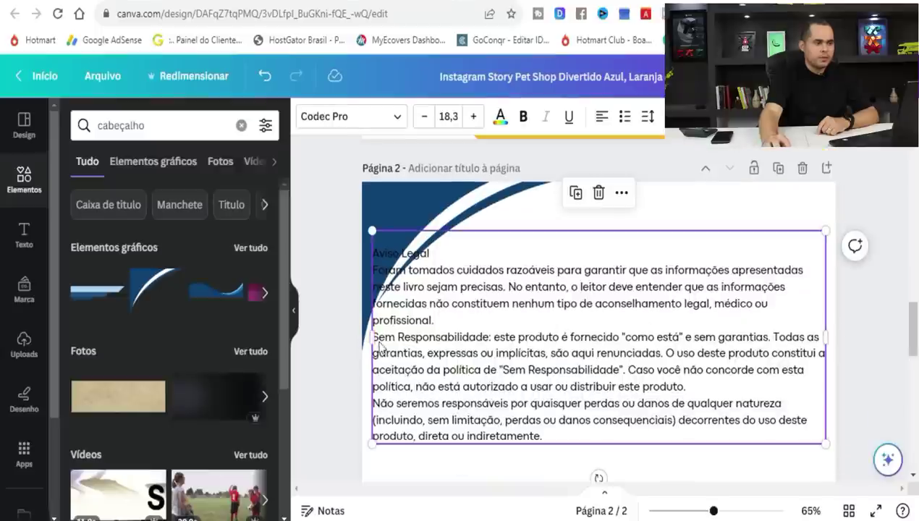
drag(376, 346, 428, 360)
drag(878, 351, 821, 360)
scroll(650, 395, down, 2)
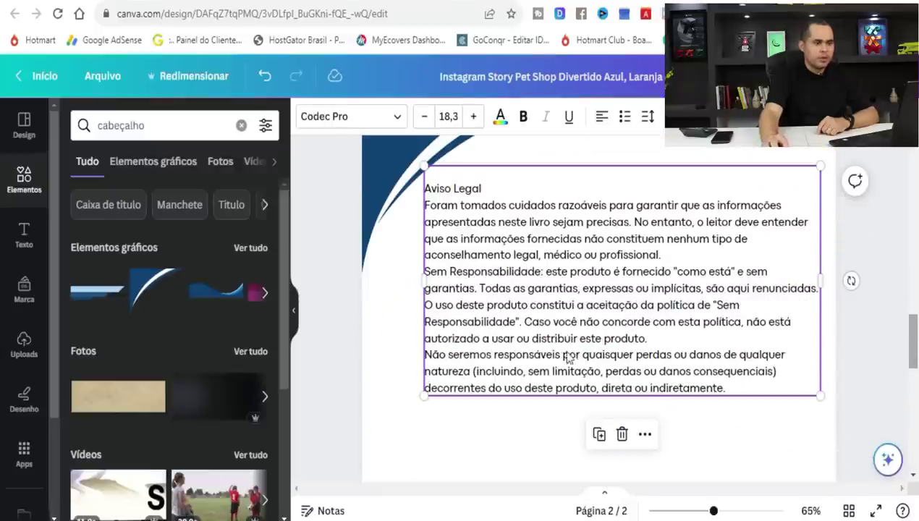
drag(572, 360, 563, 377)
click(878, 389)
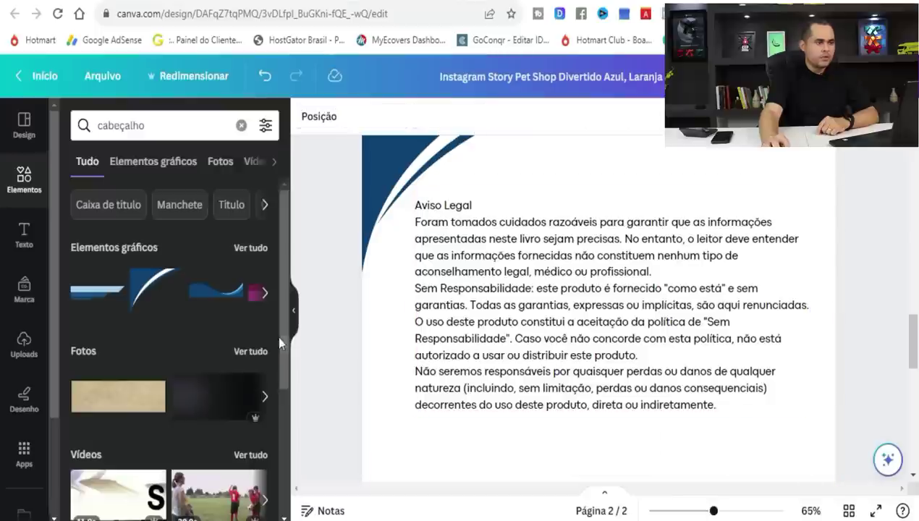
double_click(152, 126)
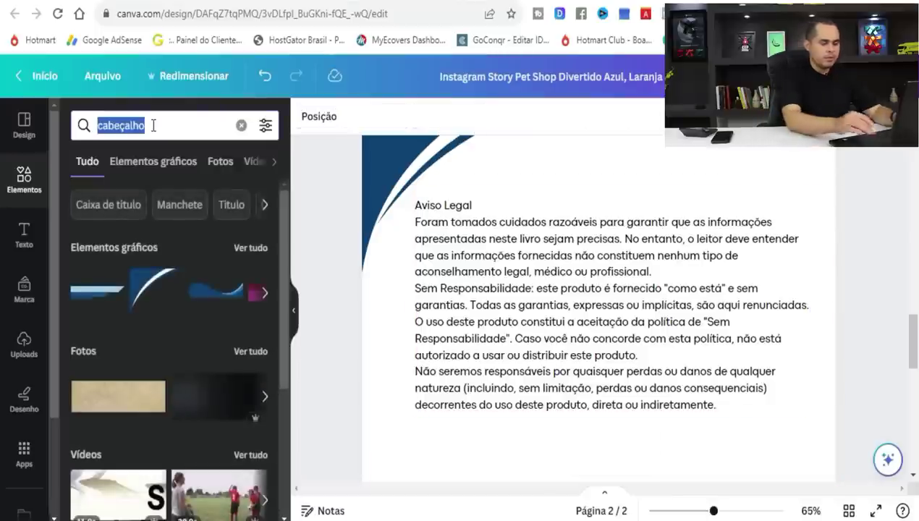
Search elements for 'rodapé' and add the teal wave footer along page 2's bottom.
text(rodapé)
key(Return)
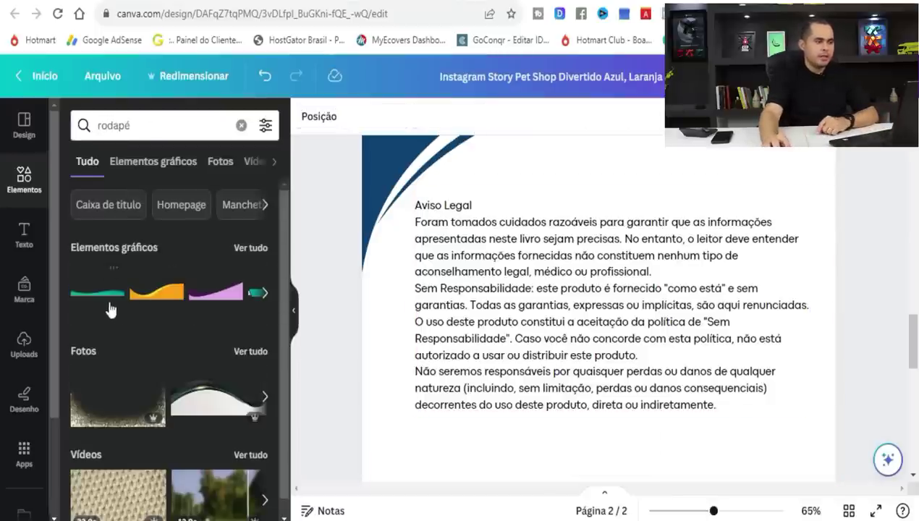
click(102, 293)
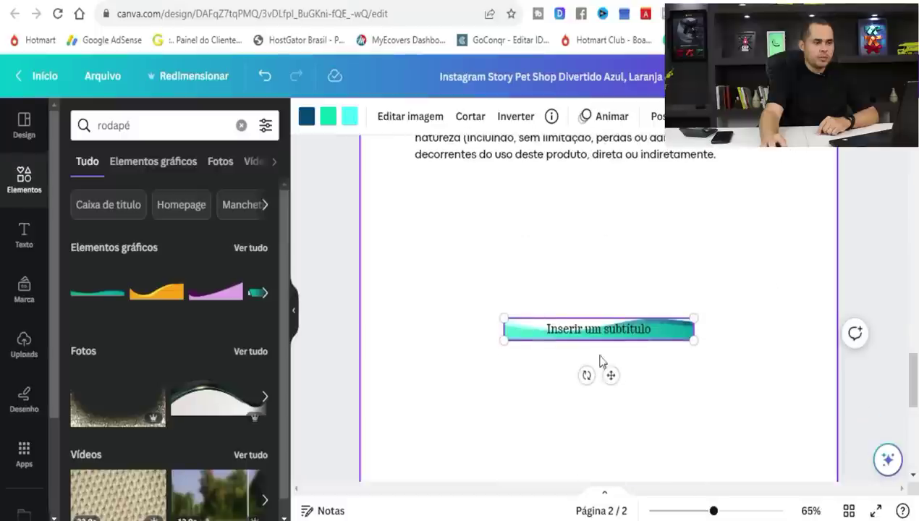
drag(720, 514, 696, 512)
click(744, 386)
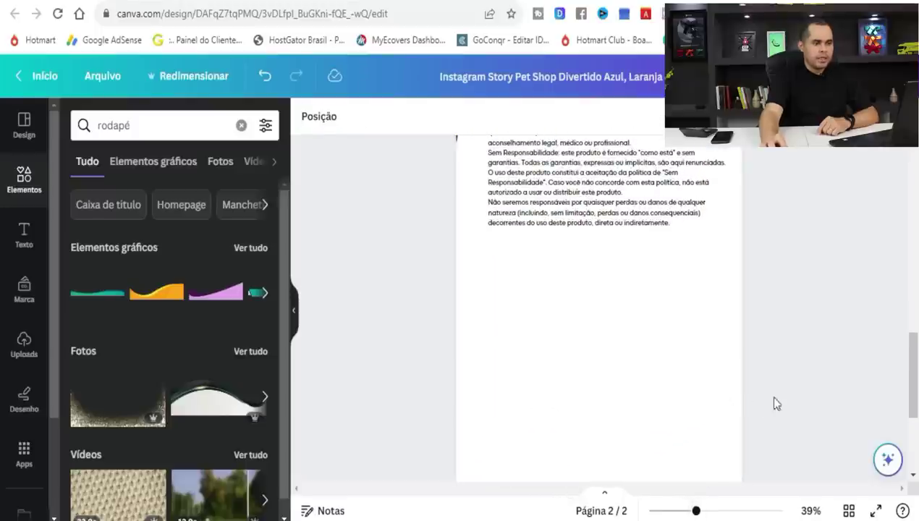
scroll(902, 370, up, 3)
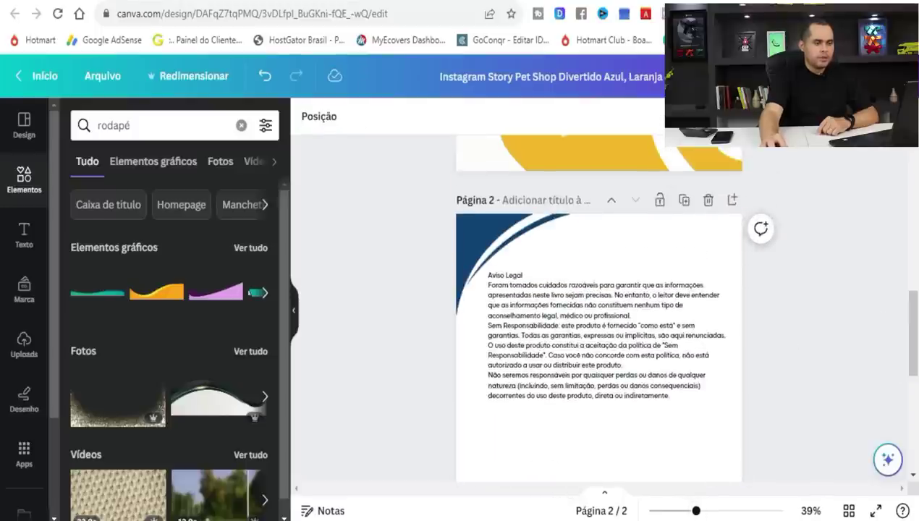
key(alt+Tab)
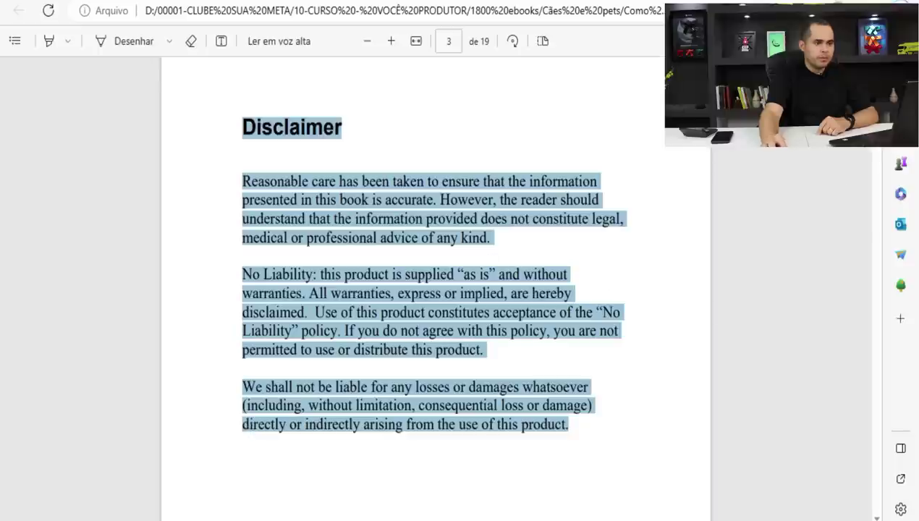
Read through the puppy ebook's English Disclaimer and first chapters in the Edge PDF viewer.
scroll(435, 289, down, 10)
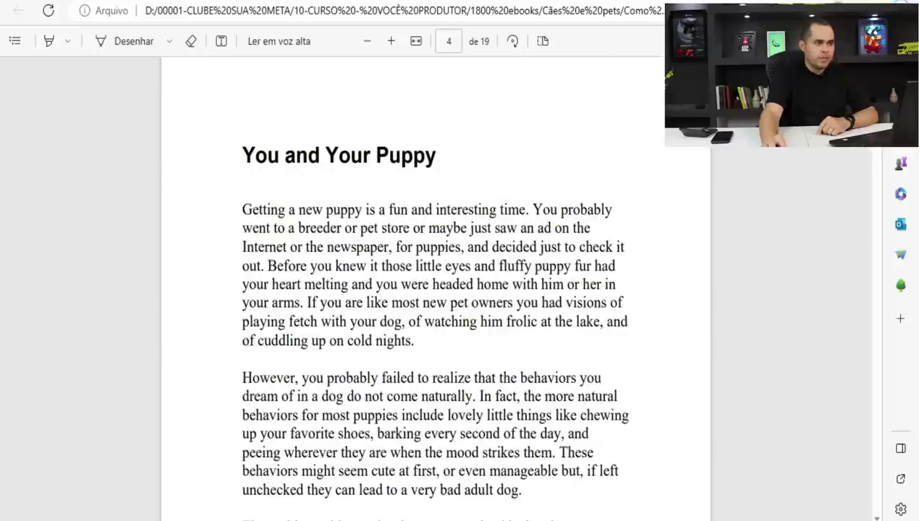
scroll(663, 400, down, 15)
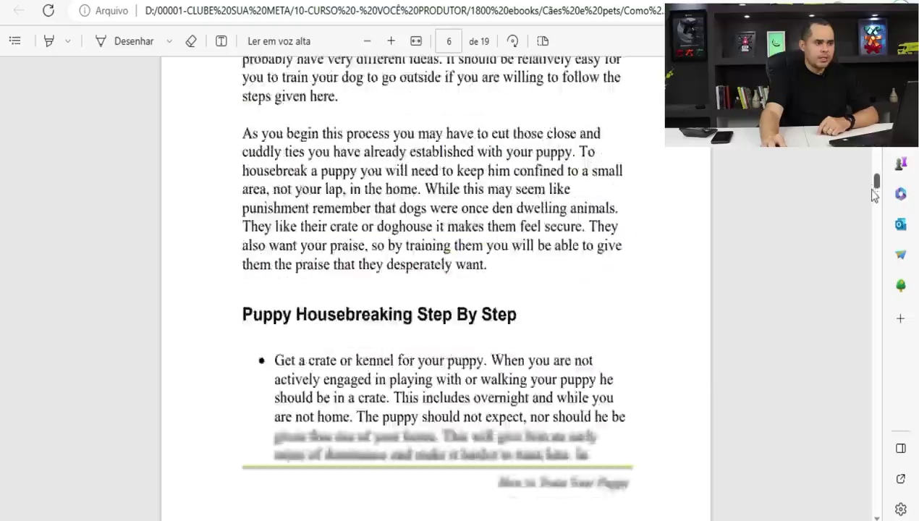
key(alt+Tab)
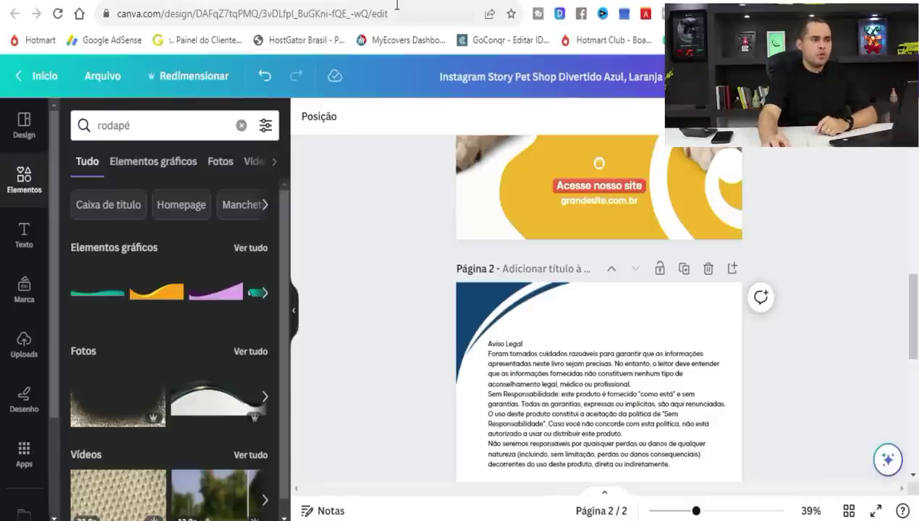
key(ctrl+Tab)
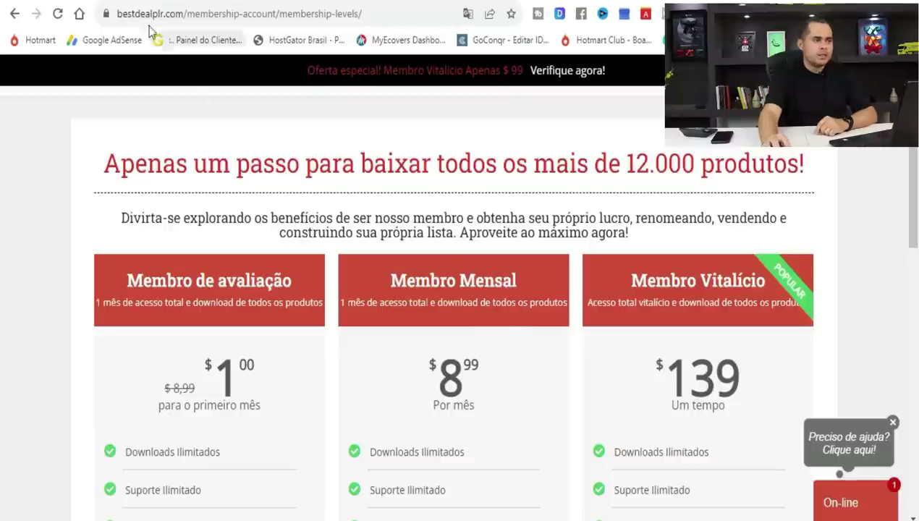
Sort Hotmart's 'receitas' affiliate results by Mais quentes and browse the product cards.
click(145, 1)
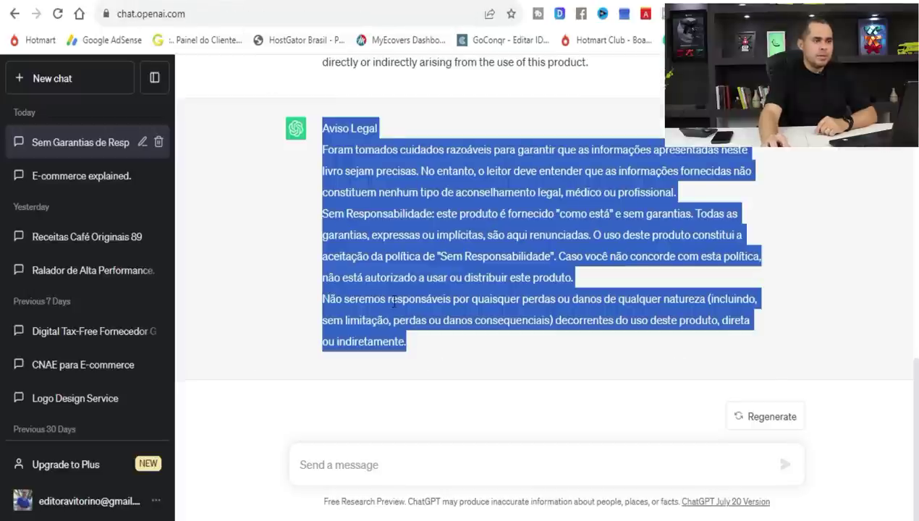
key(ctrl+Tab)
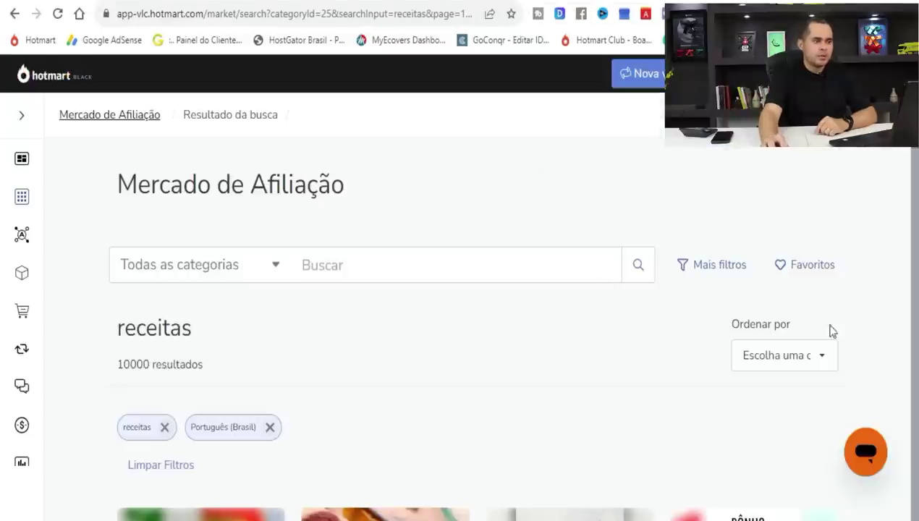
scroll(2, 145, down, 5)
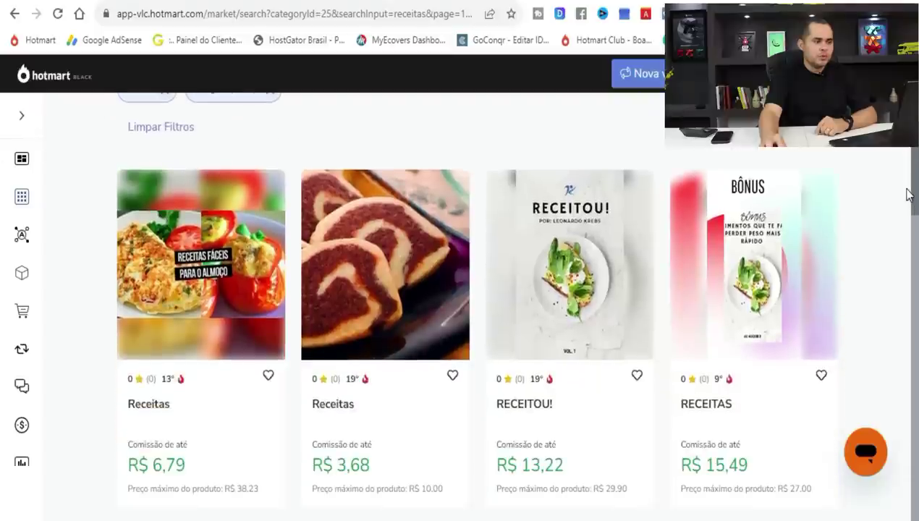
scroll(909, 195, up, 3)
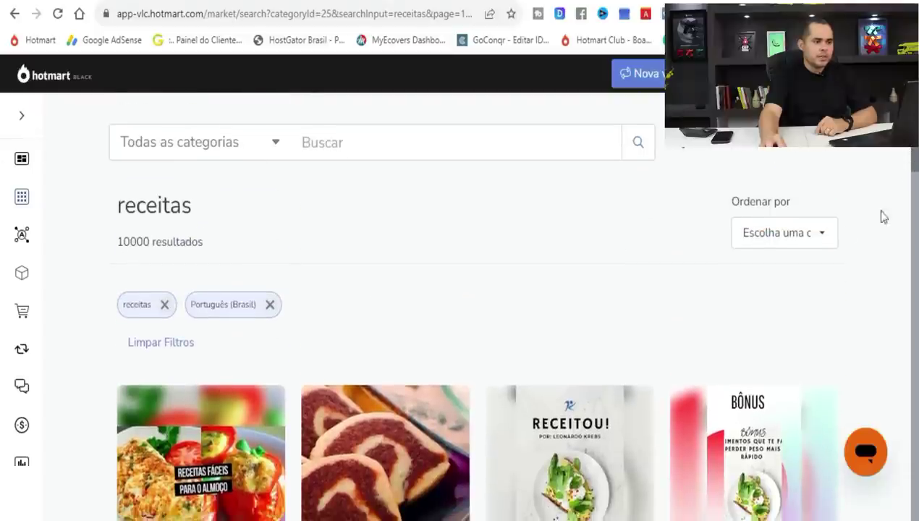
click(830, 232)
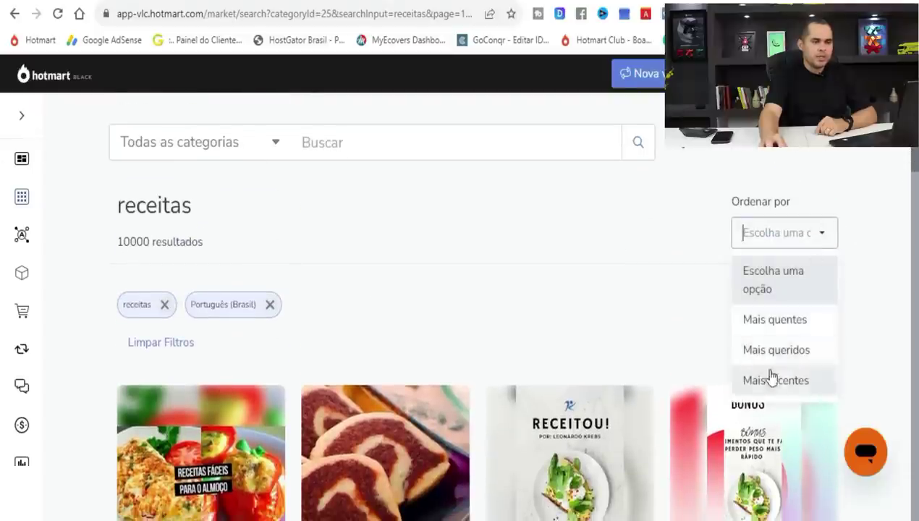
click(774, 320)
scroll(911, 181, down, 4)
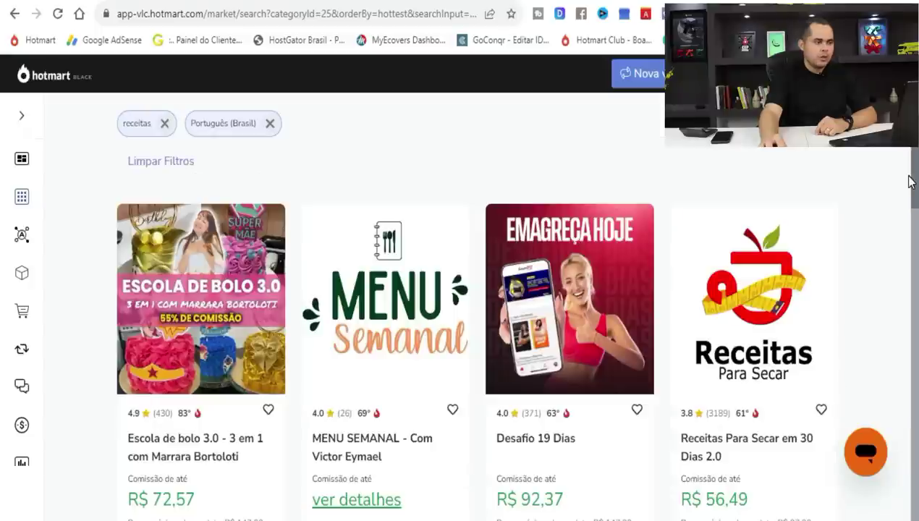
scroll(910, 181, down, 1)
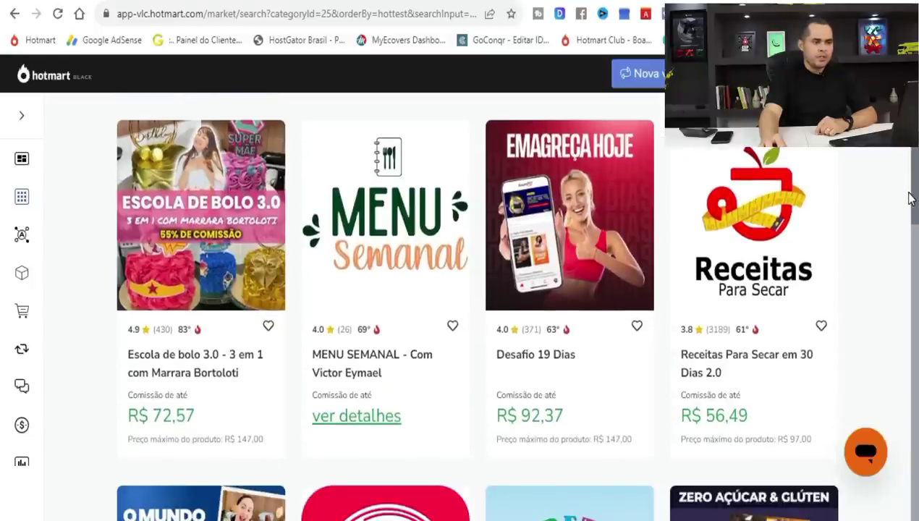
scroll(911, 199, down, 4)
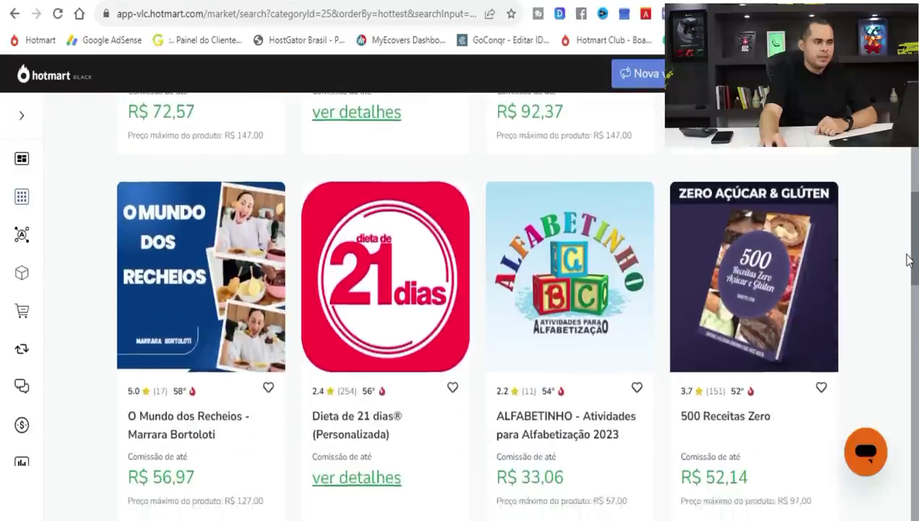
scroll(909, 264, up, 2)
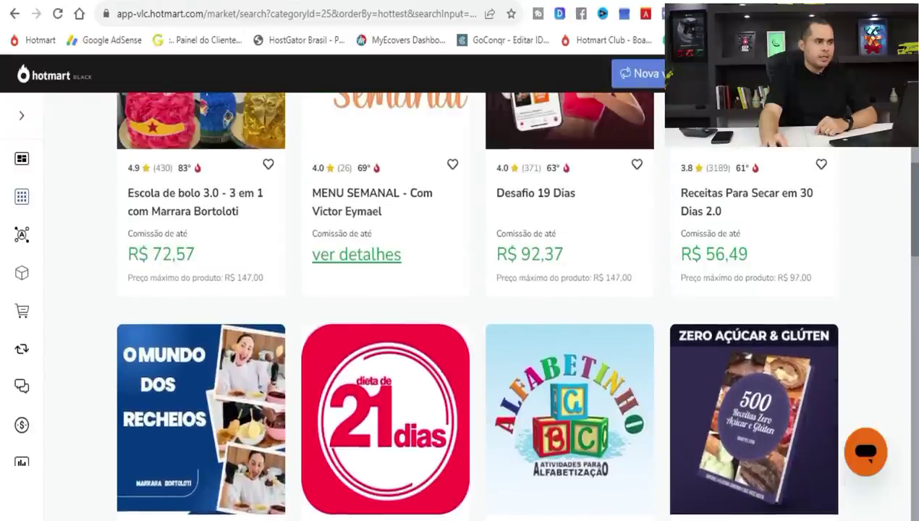
key(ctrl+Tab)
Ask ChatGPT 'crie uma receita para secar barriga' and read the salad recipe it returns.
click(367, 470)
text(crie u)
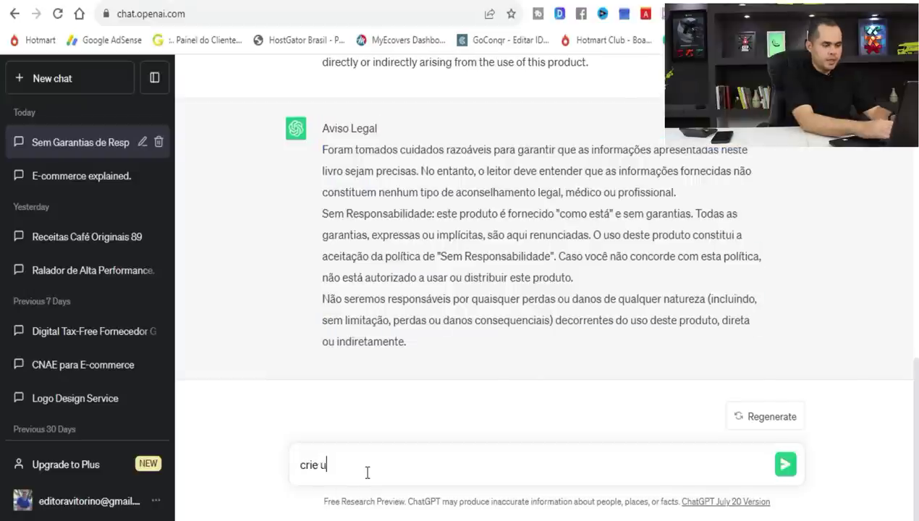
text(ma receita para secar barriga)
key(Return)
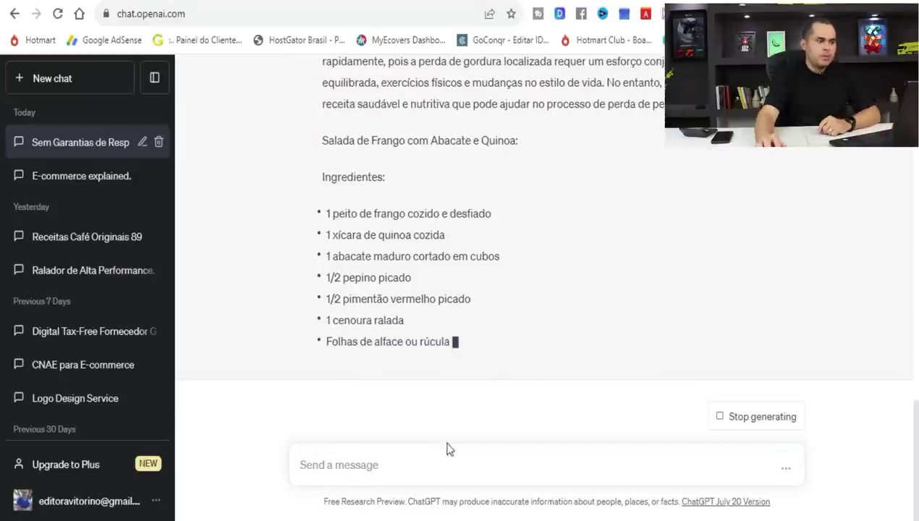
scroll(445, 321, up, 5)
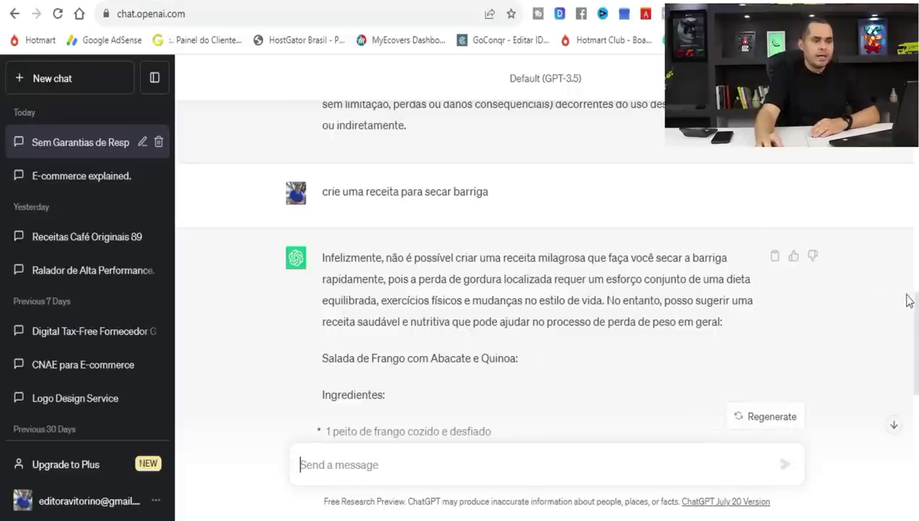
scroll(905, 304, down, 3)
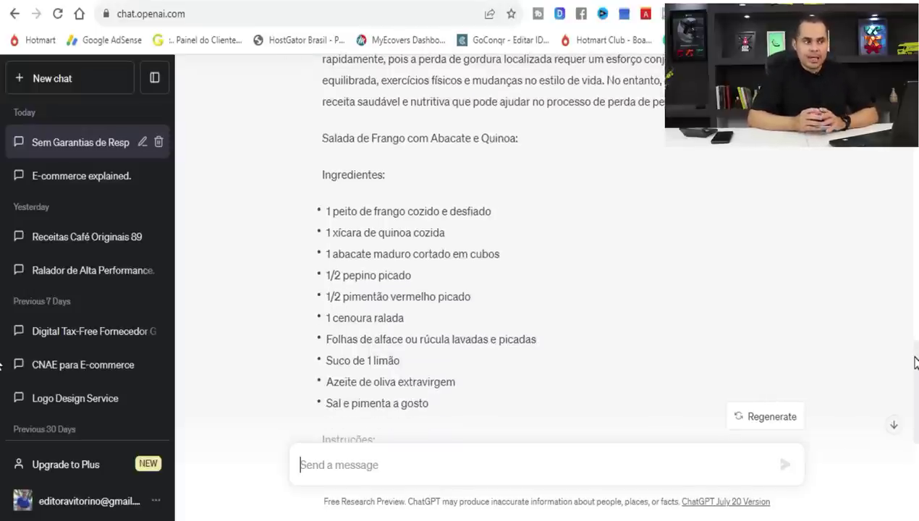
scroll(917, 391, down, 2)
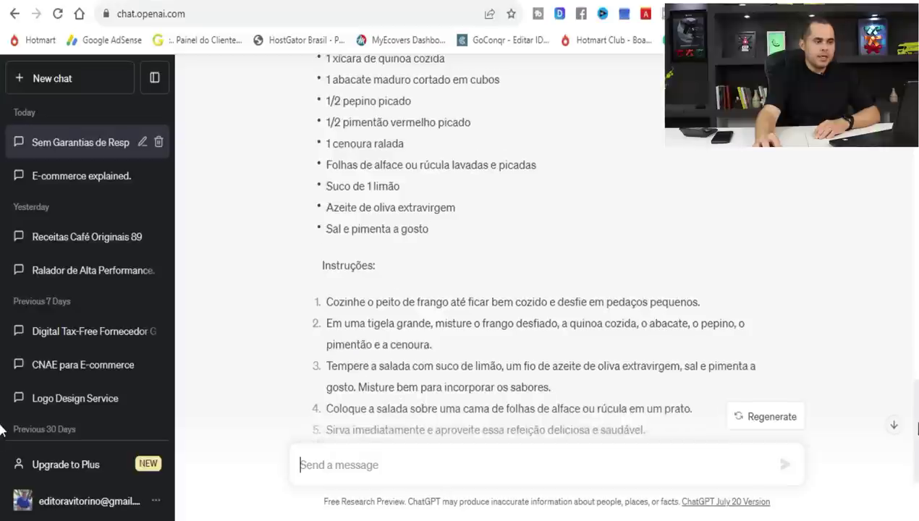
scroll(916, 448, down, 3)
scroll(614, 480, up, 2)
scroll(614, 479, down, 2)
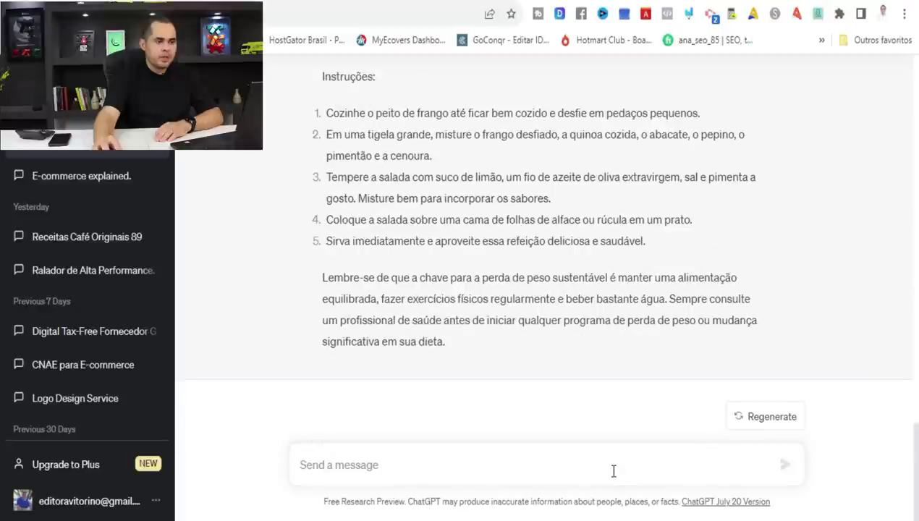
Request another recipe with 'crie mais uma', getting the Smoothie Detox Verde.
click(614, 471)
text(crie mais uma)
key(Return)
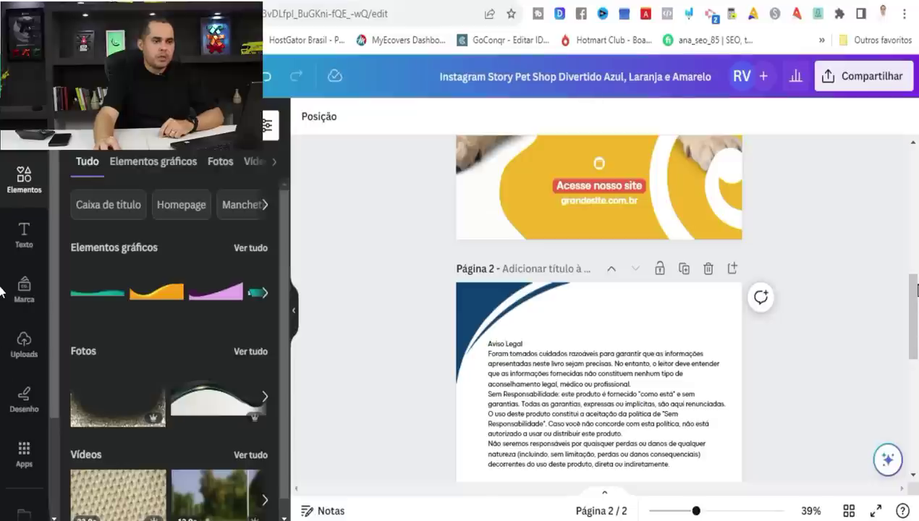
drag(918, 290, 909, 263)
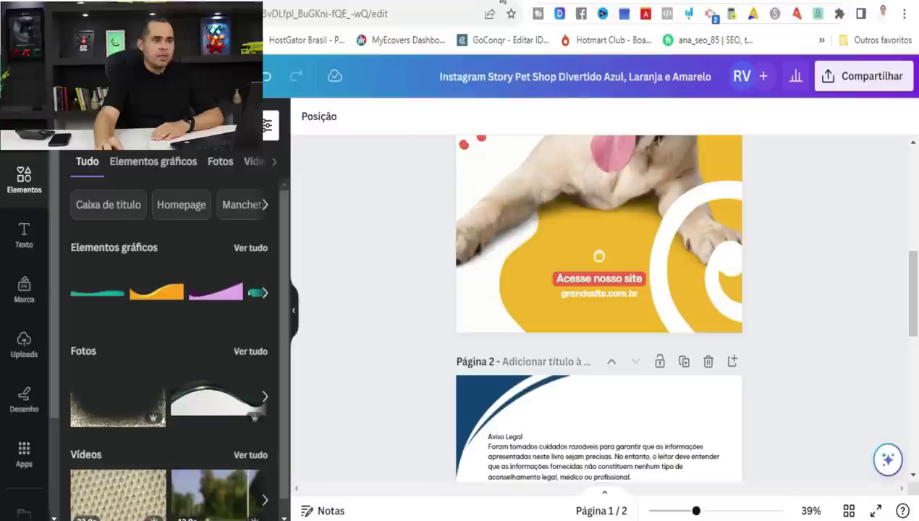
Download the design in PDF para impressão format as 'PLR PET' and open the file.
click(882, 85)
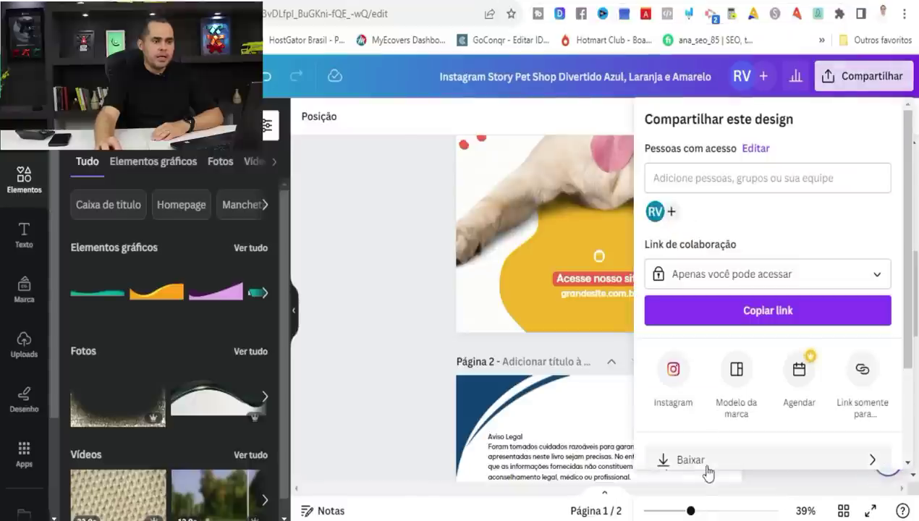
click(700, 463)
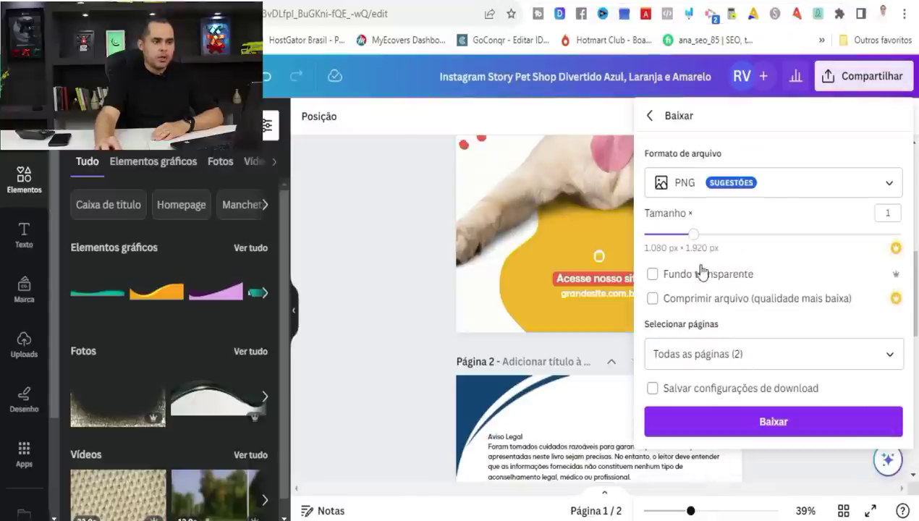
click(787, 186)
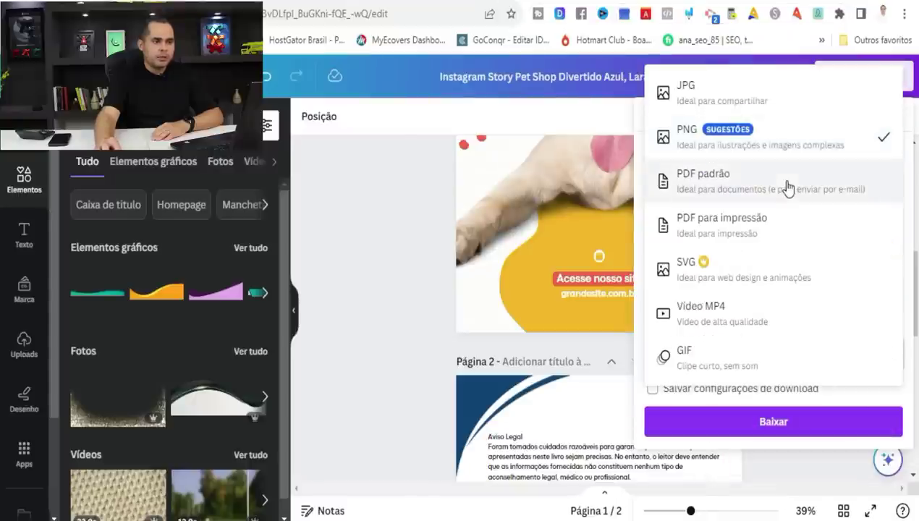
click(706, 224)
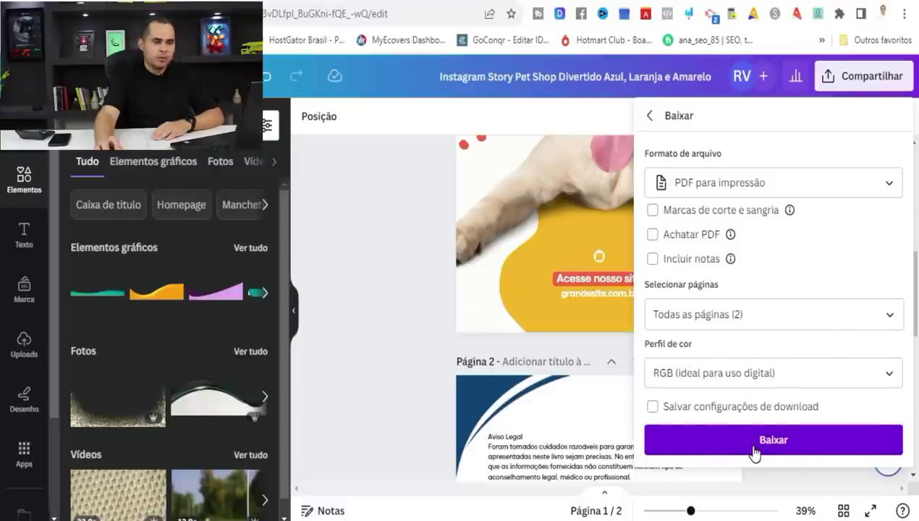
click(755, 441)
text(PLR PET)
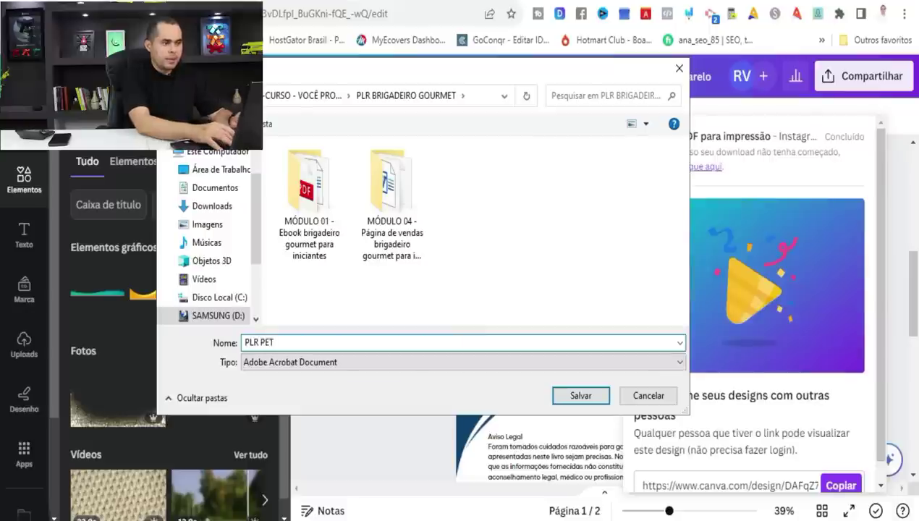
key(Return)
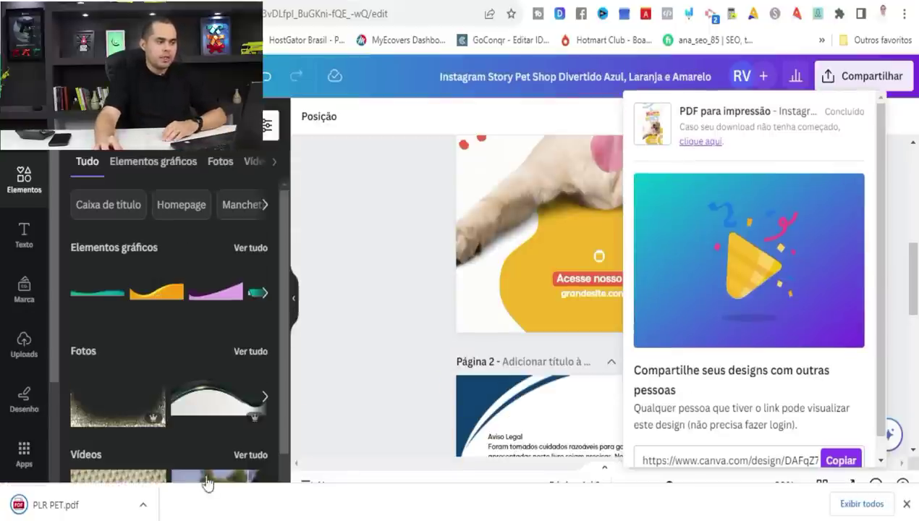
click(142, 506)
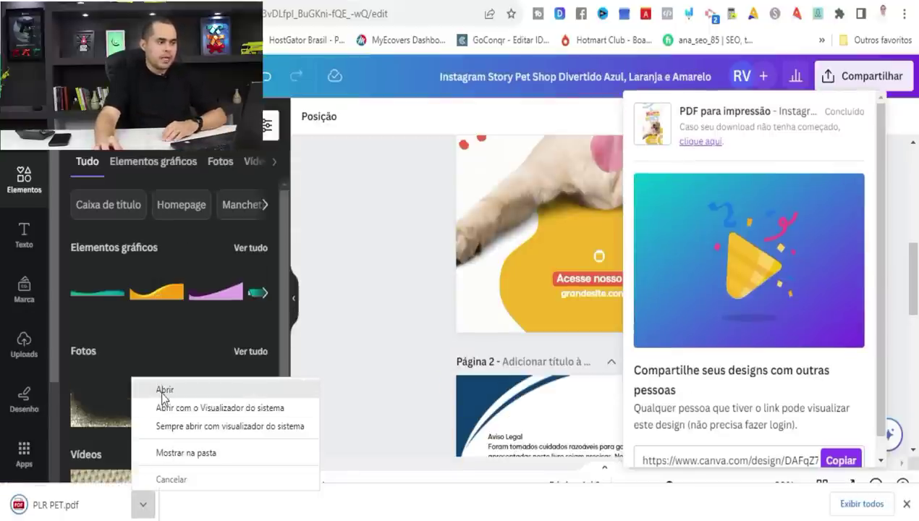
click(164, 390)
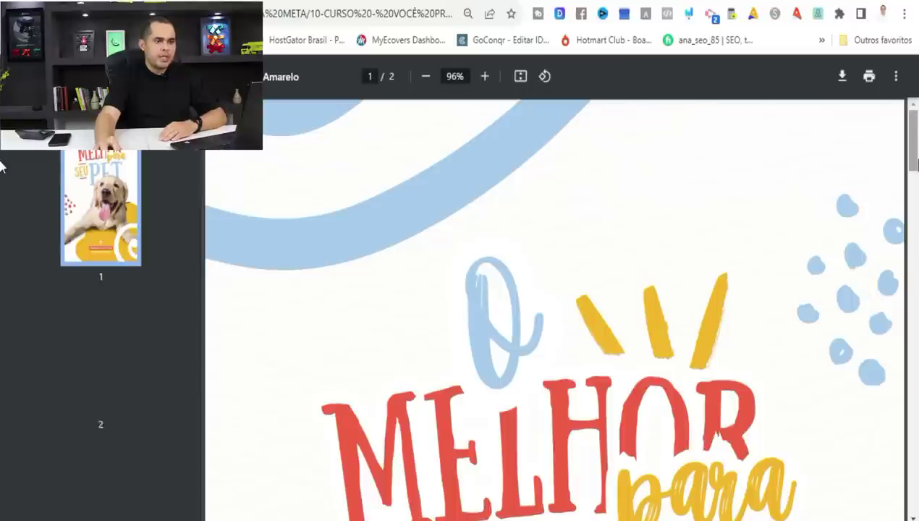
Review both pages of PLR PET.pdf, then move to the YouTube channel's Vídeos tab.
scroll(898, 291, down, 12)
scroll(898, 291, down, 4)
scroll(515, 224, up, 16)
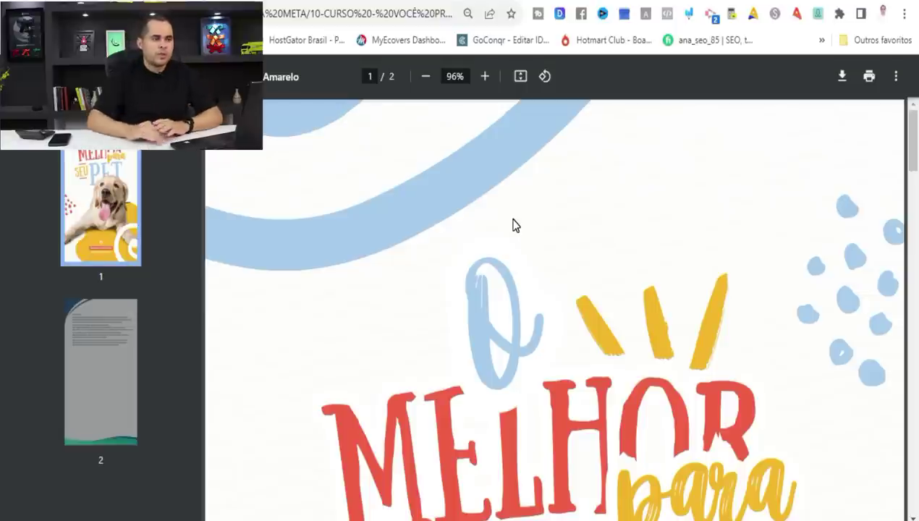
key(ctrl+Tab)
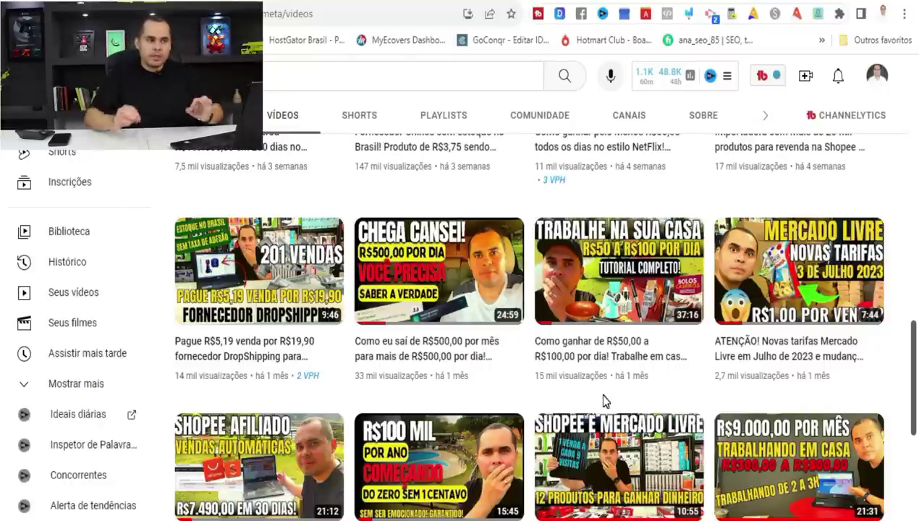
Switch to the 'Brigadeiro Gourmet - LUCADAN' browser tab.
mouse_move(588, 371)
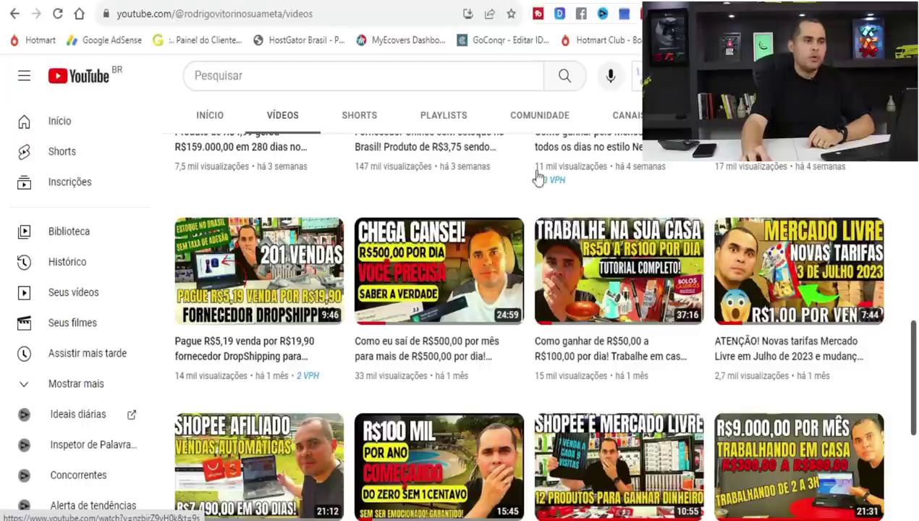
click(265, 2)
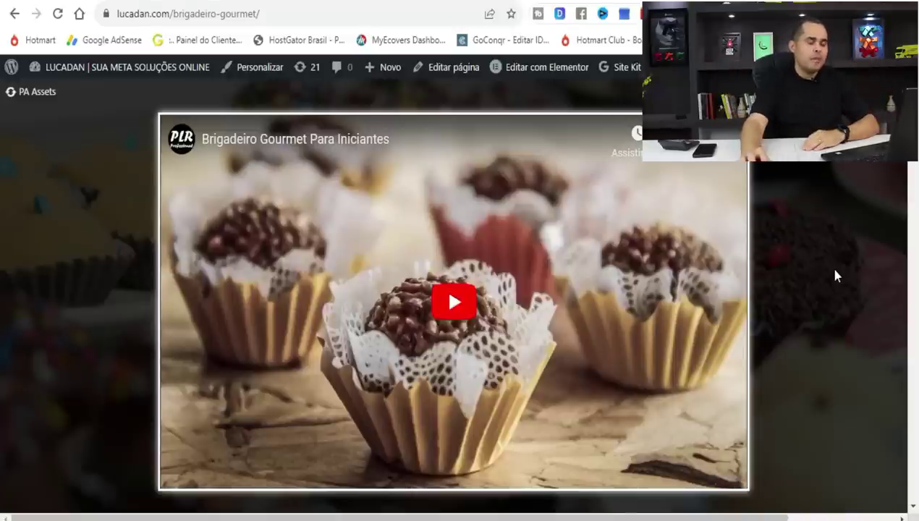
Copy the lucadan.com brigadeiro-gourmet page address and load dashboard.kiwify.com.br.
key(Escape)
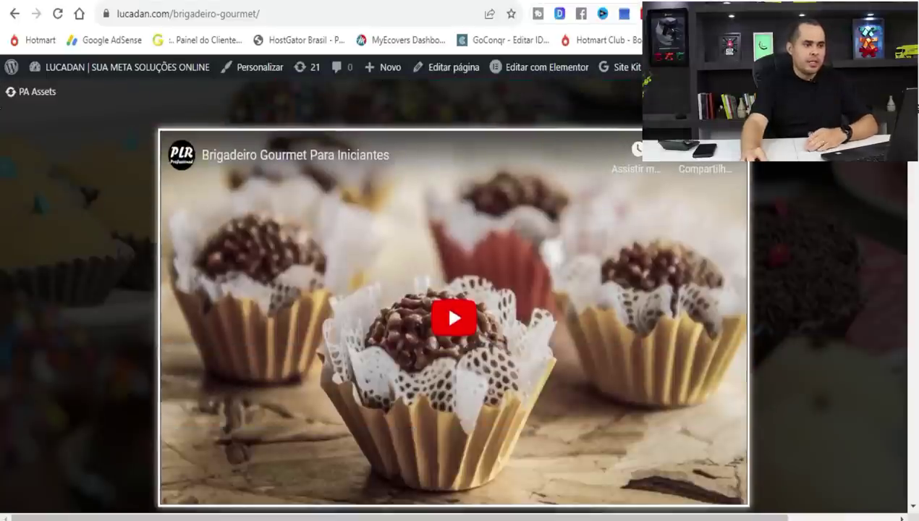
scroll(454, 304, down, 3)
scroll(454, 289, down, 10)
scroll(896, 280, down, 20)
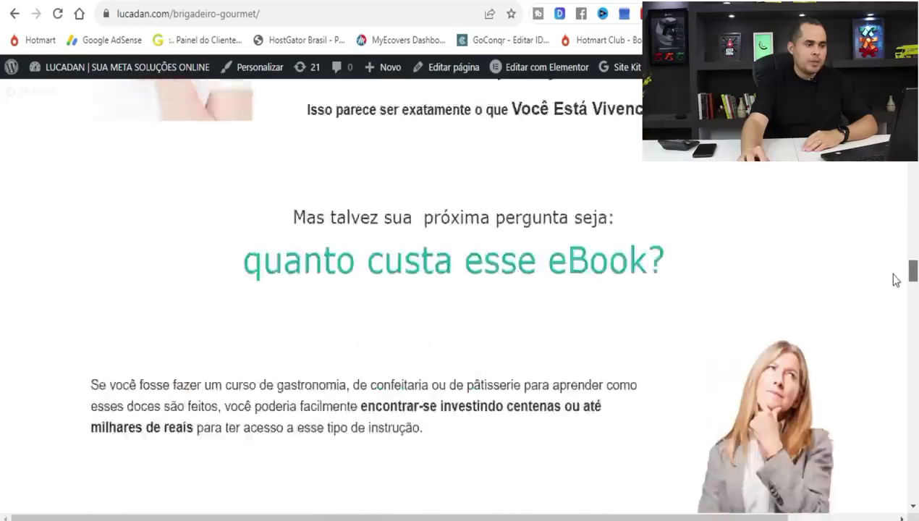
drag(897, 279, 0, 109)
click(221, 20)
right_click(221, 20)
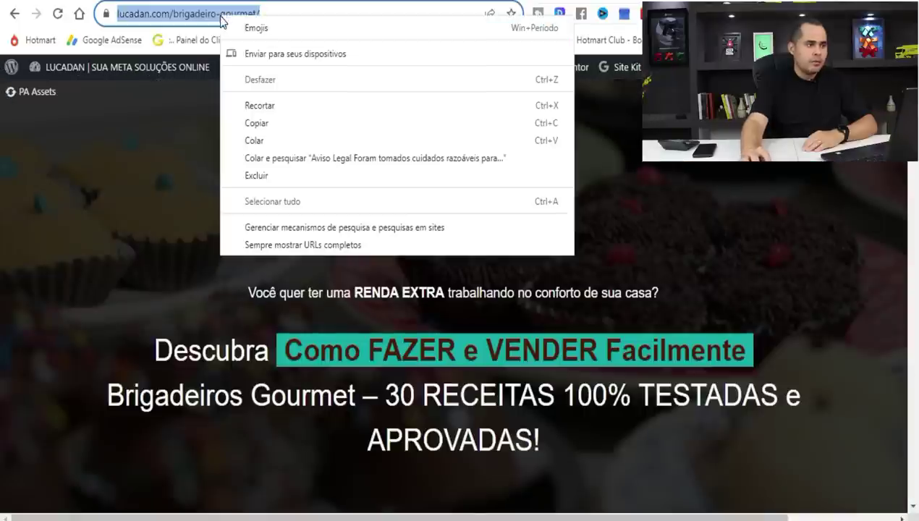
click(246, 117)
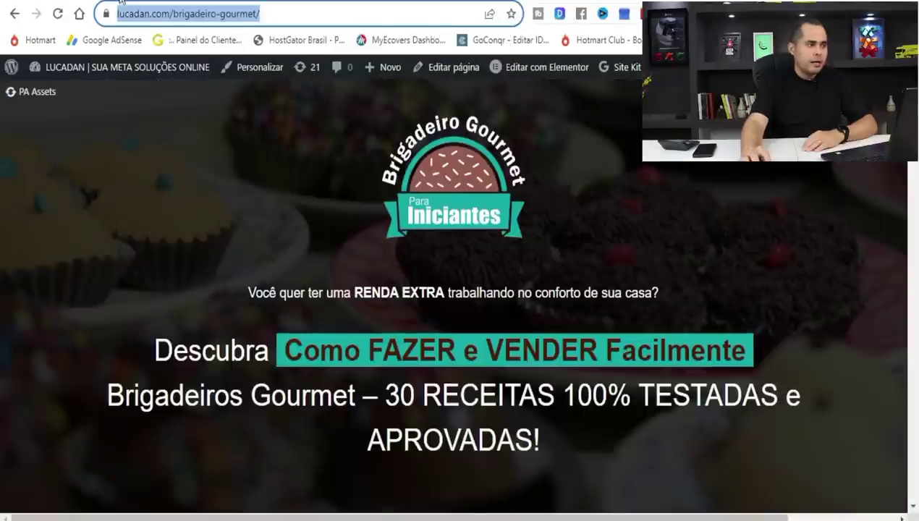
text(dash)
key(Return)
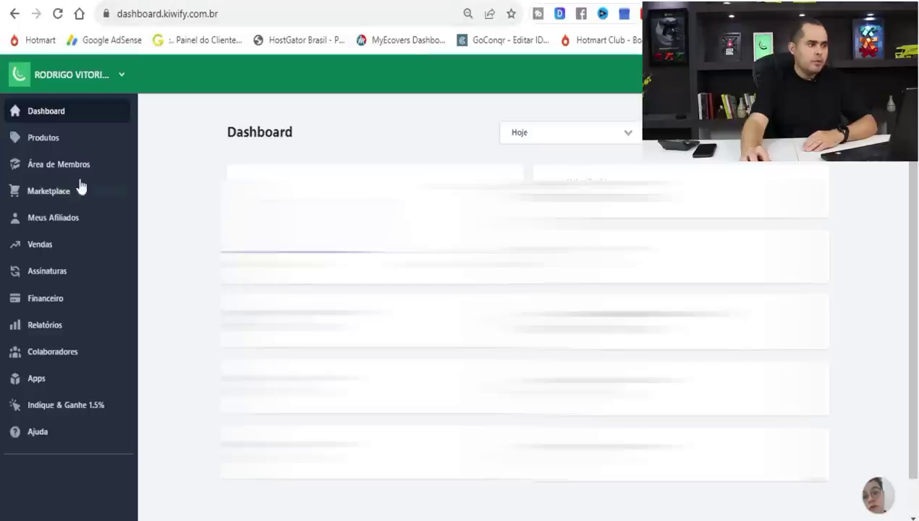
Start a new single-payment product using the Kiwify members area.
click(42, 141)
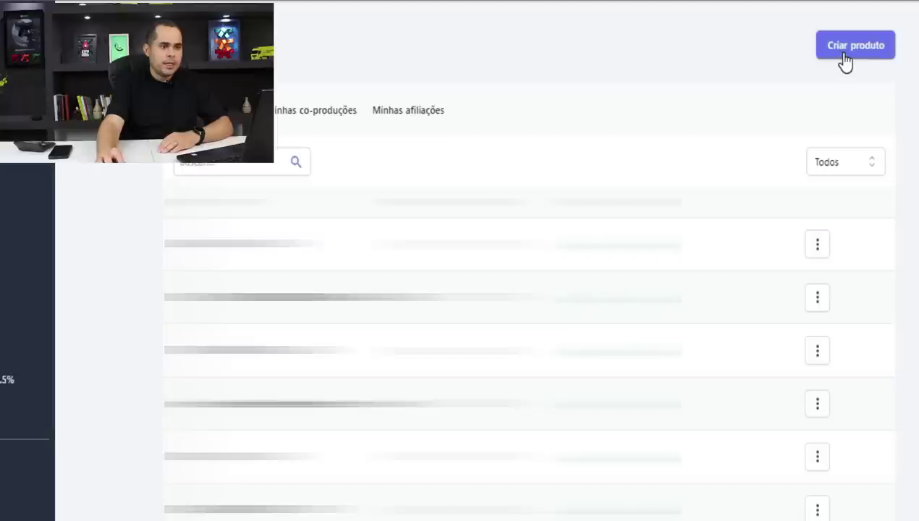
click(845, 59)
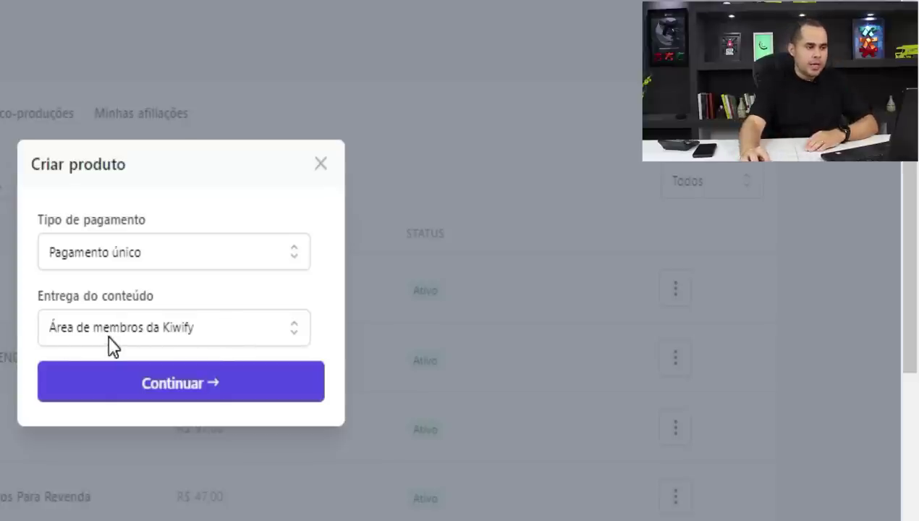
click(180, 391)
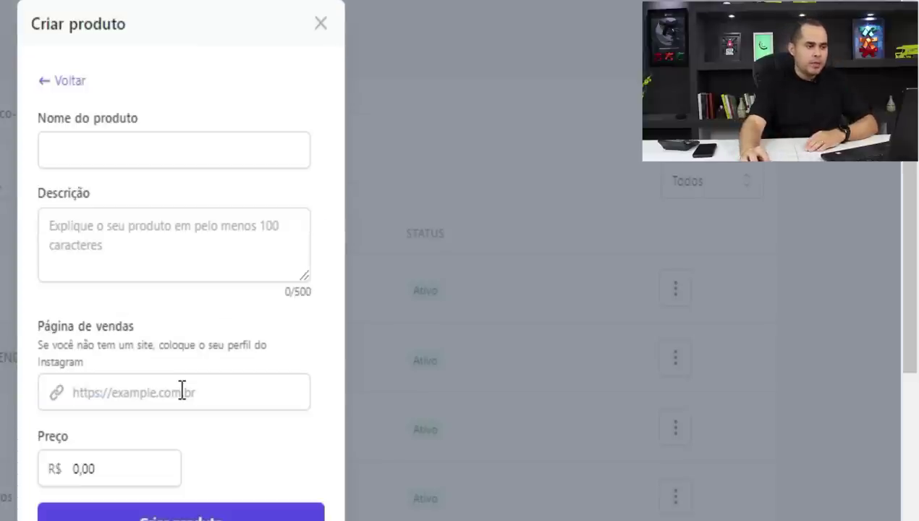
Fill in the name BRIGADEIRO GOUMERT PARA INICIANTES, the ebook description and the sales page link.
click(122, 148)
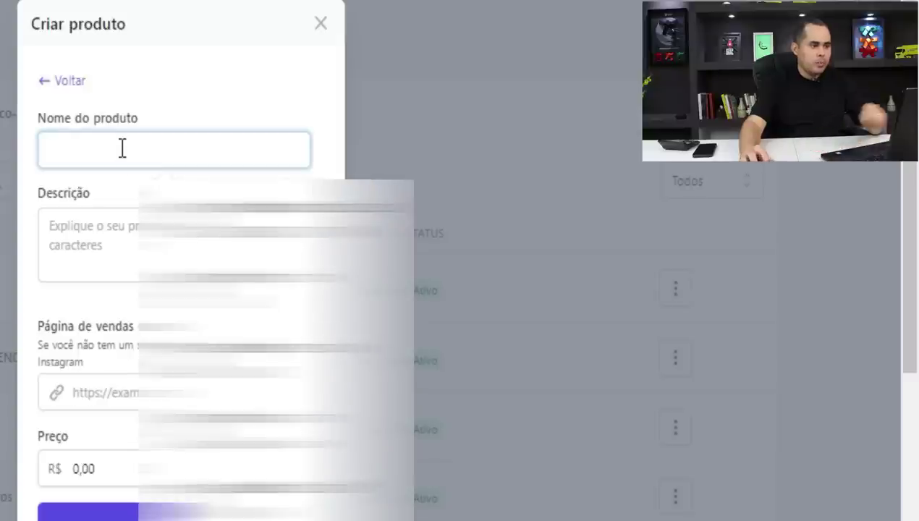
key(ctrl+v)
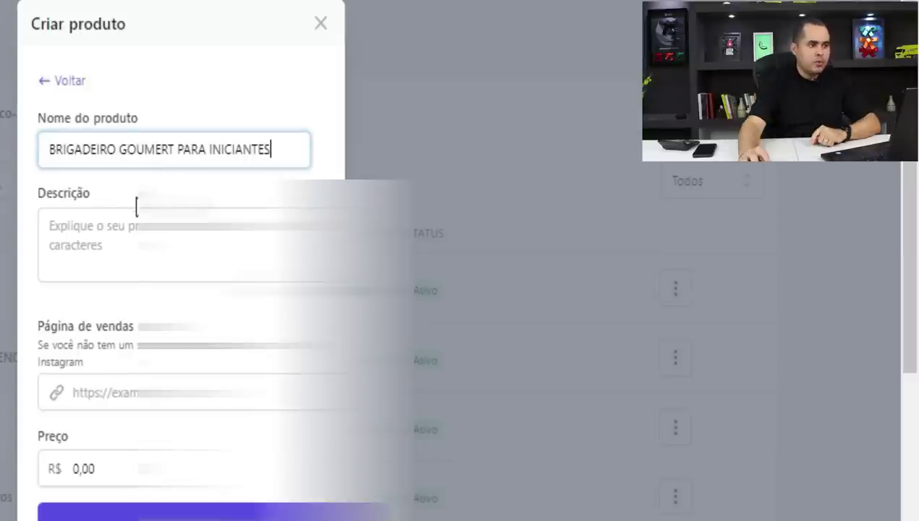
click(152, 241)
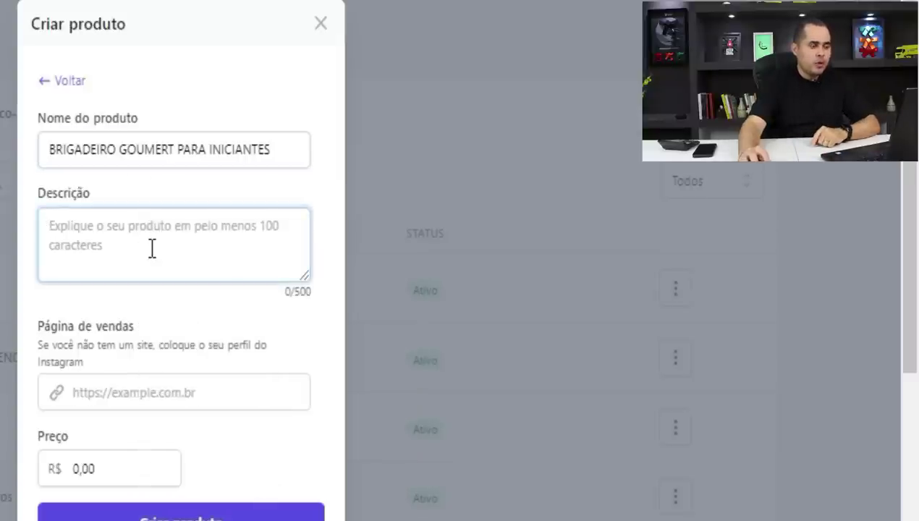
key(ctrl+v)
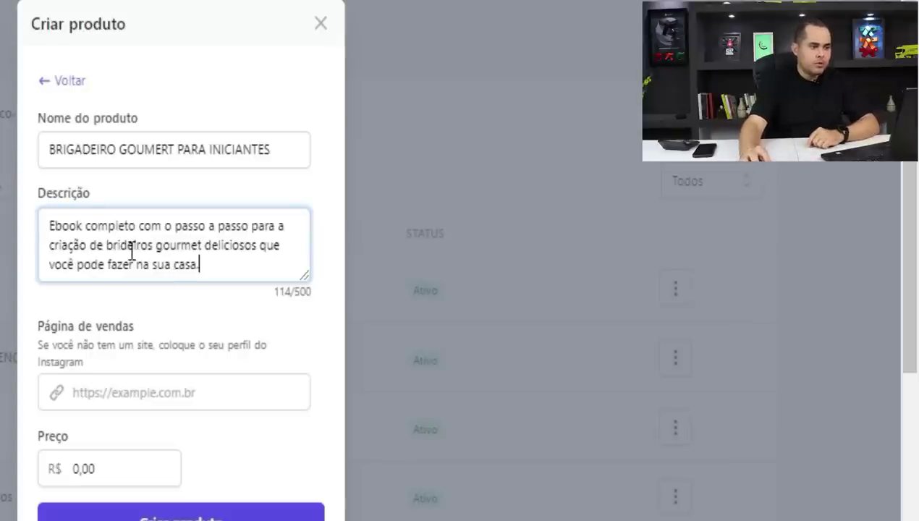
text(ga)
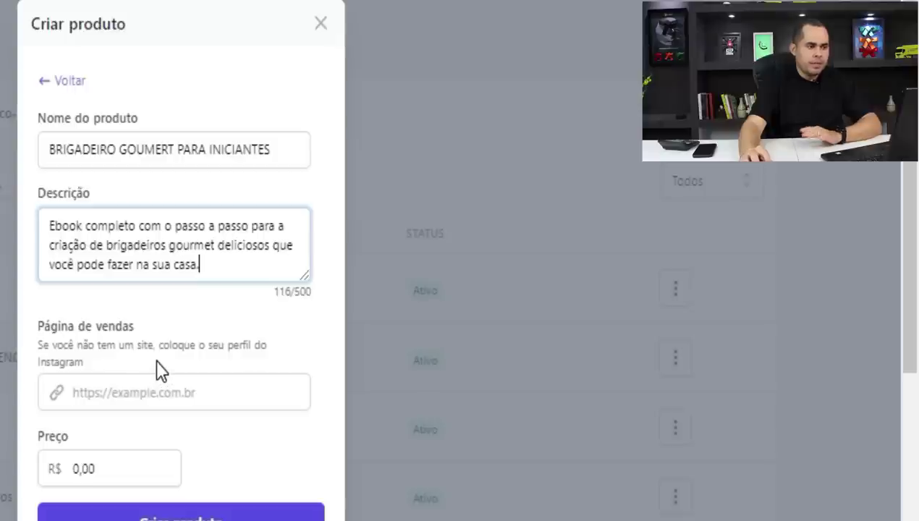
click(170, 395)
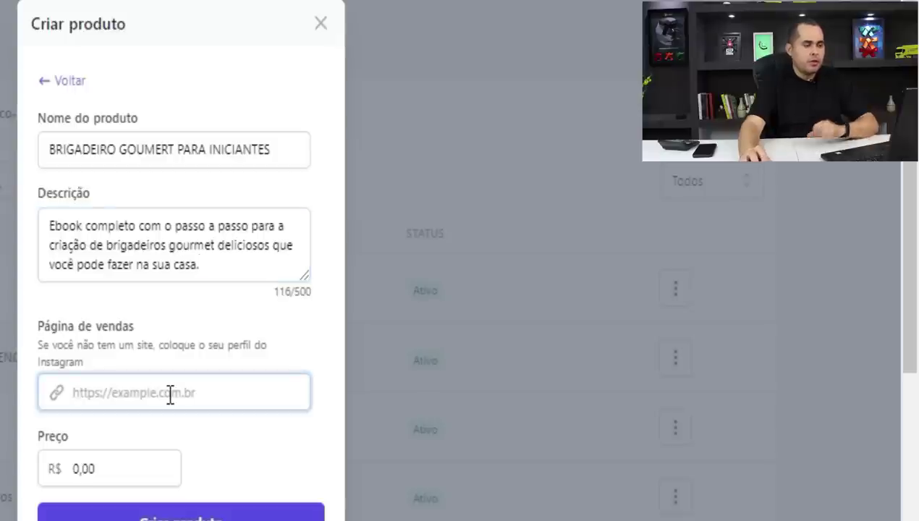
key(ctrl+v)
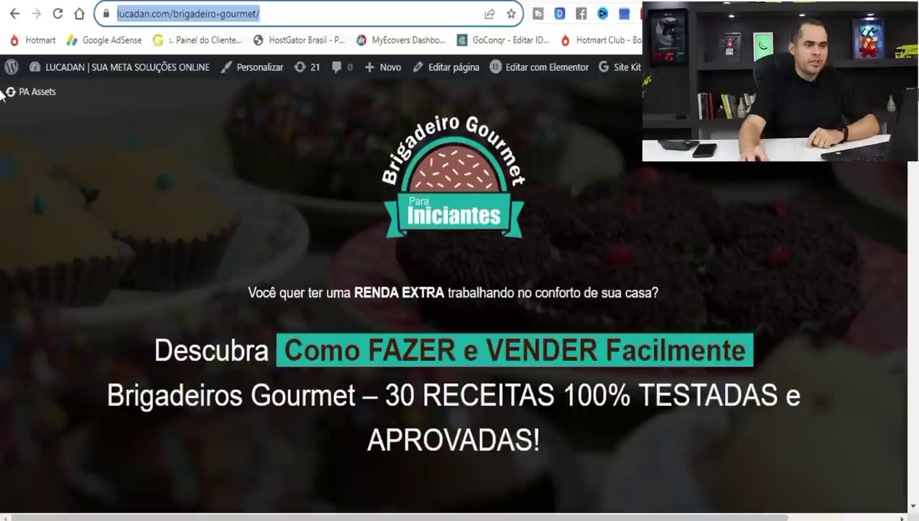
Scroll through the lucadan.com brigadeiro sales page to review it.
scroll(2, 81, down, 13)
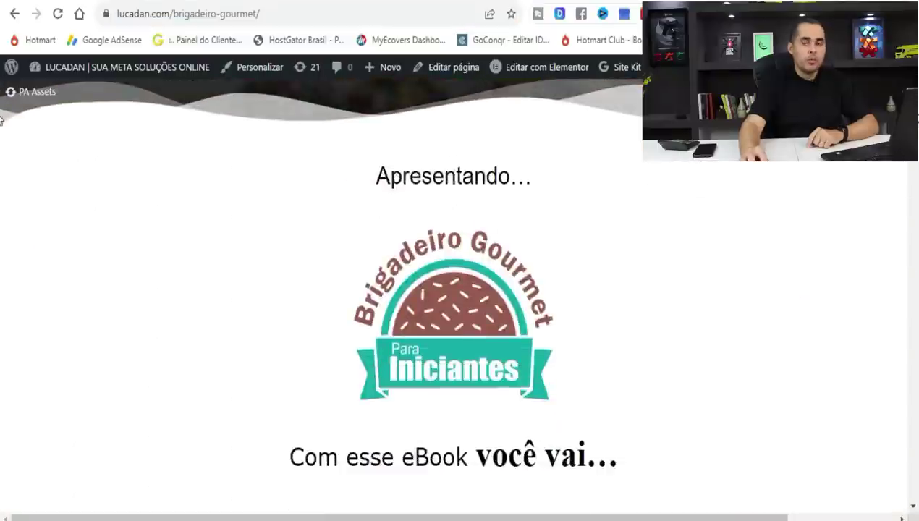
scroll(1, 105, up, 6)
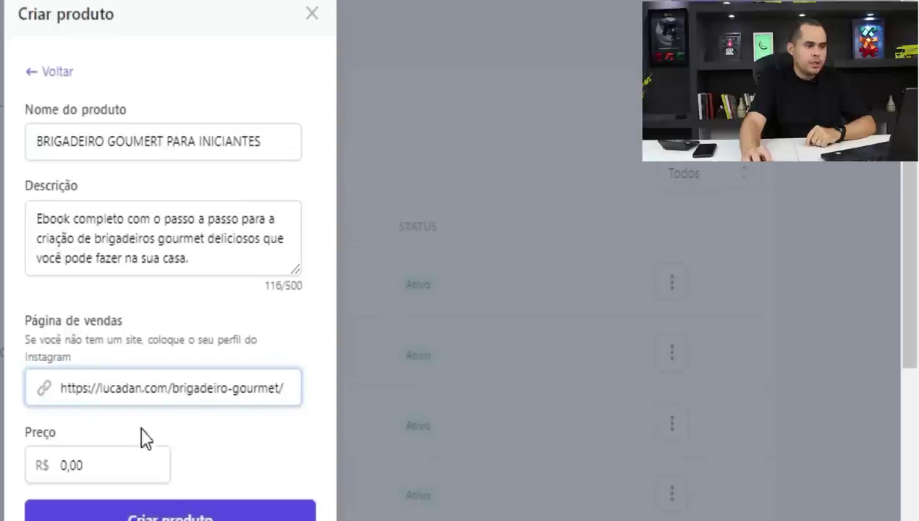
Enter 47,00 as the product's price.
click(173, 439)
text(47,)
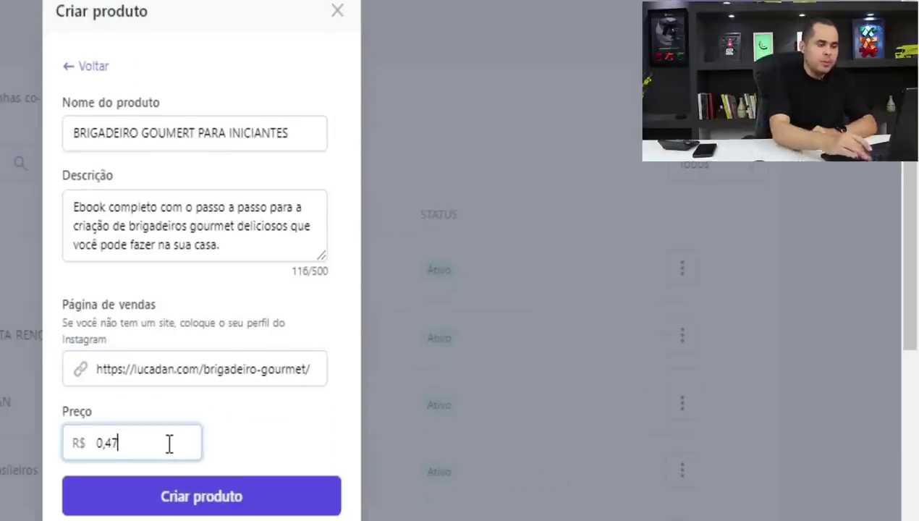
text(00)
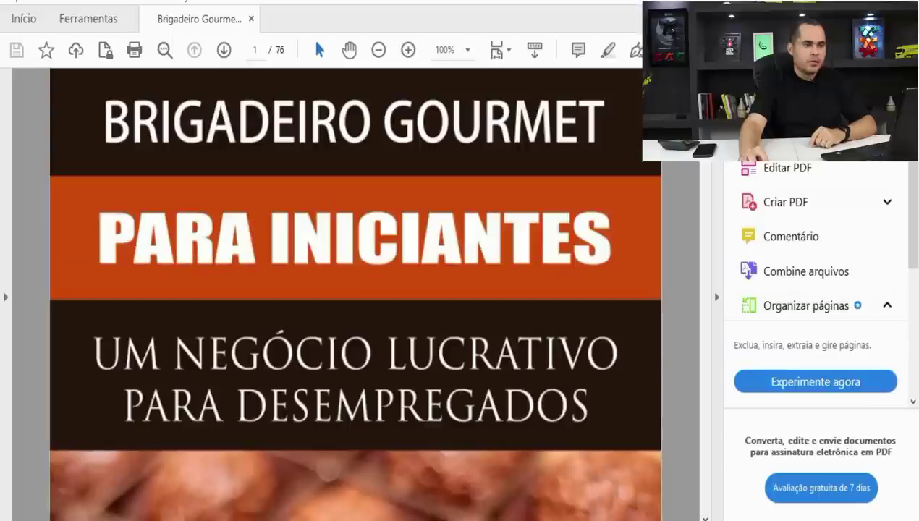
Scroll through the Brigadeiro Gourmet ebook PDF from page 1 to page 26.
scroll(355, 290, down, 15)
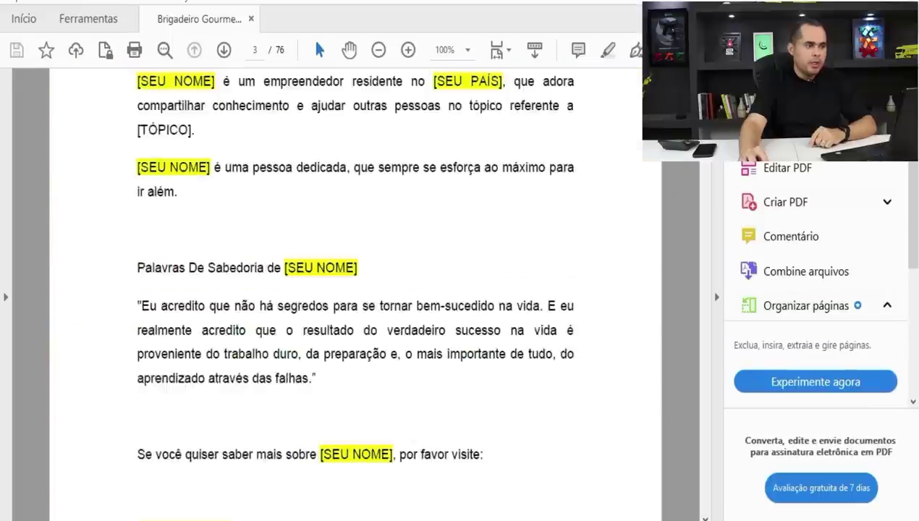
drag(702, 161, 702, 403)
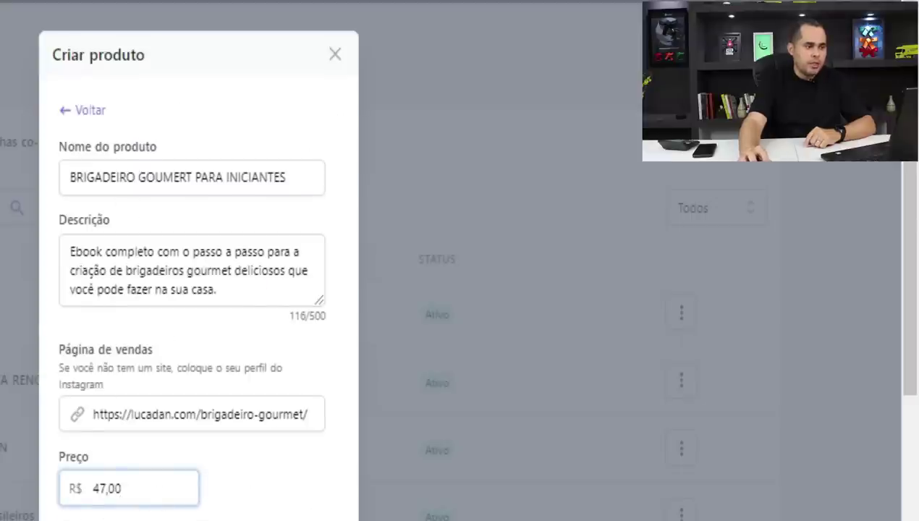
Create the brigadeiro product, then choose Culinária e Gastronomia as its category.
scroll(195, 434, down, 1)
click(195, 495)
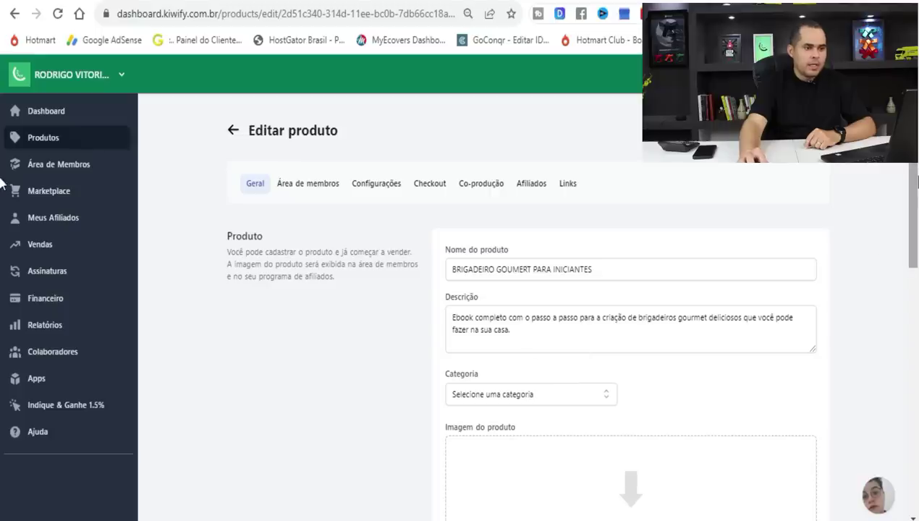
scroll(538, 233, down, 3)
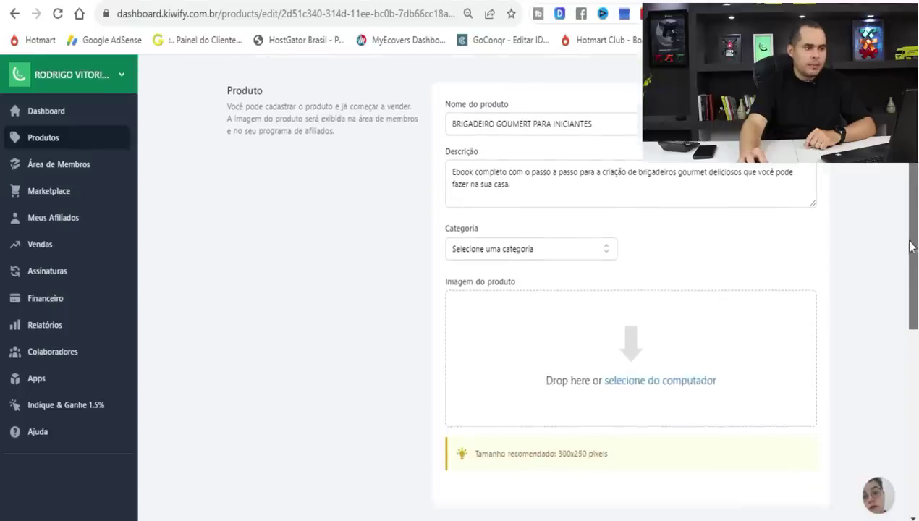
click(548, 232)
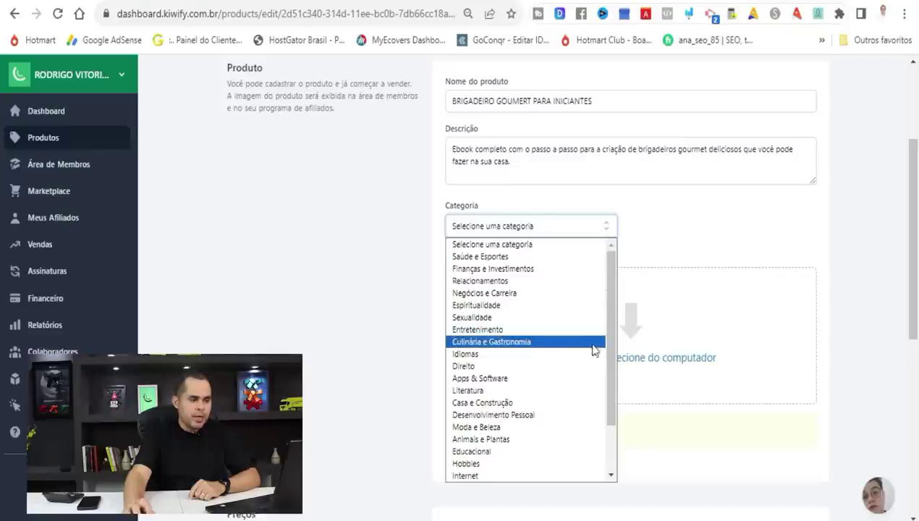
drag(611, 279, 603, 344)
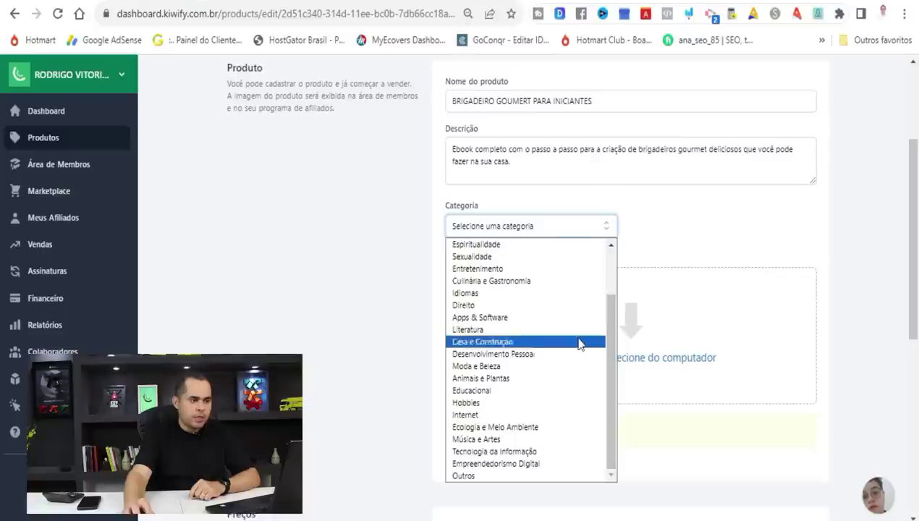
click(481, 286)
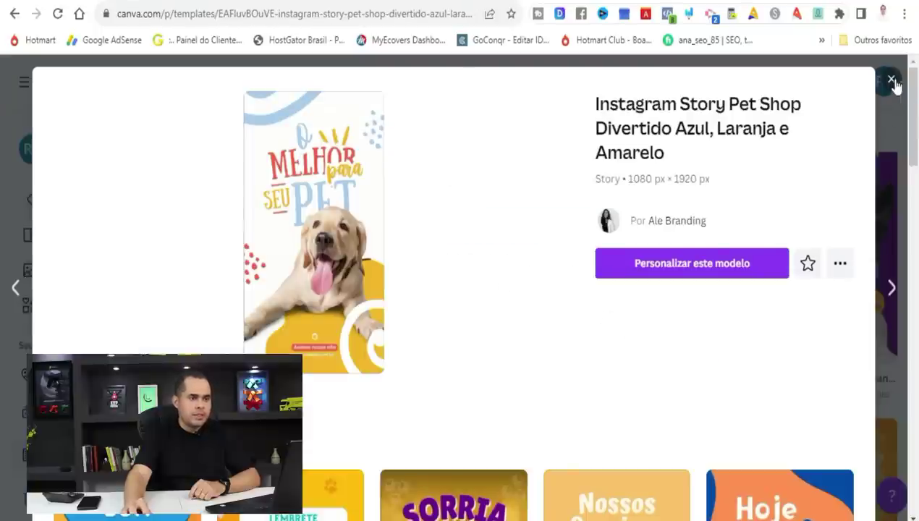
From Canva's home page, start a blank Logotipo design from the suggested design types.
click(894, 82)
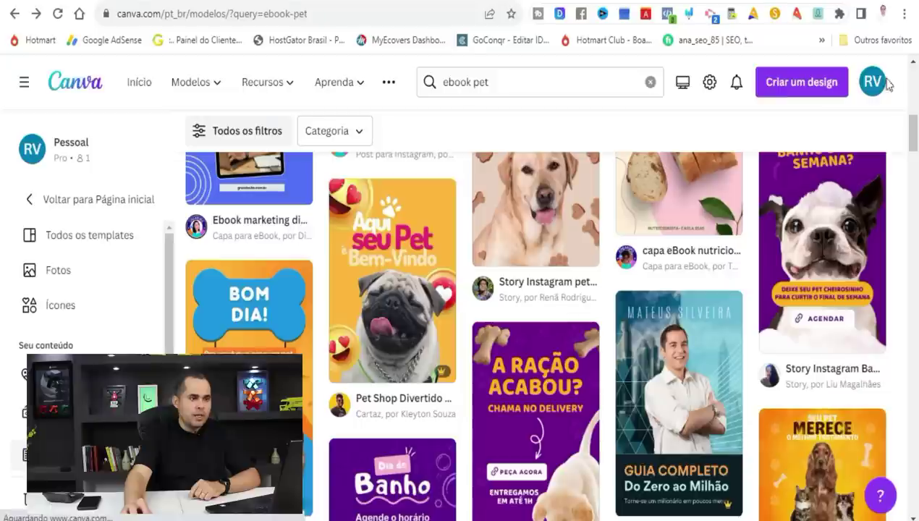
click(75, 90)
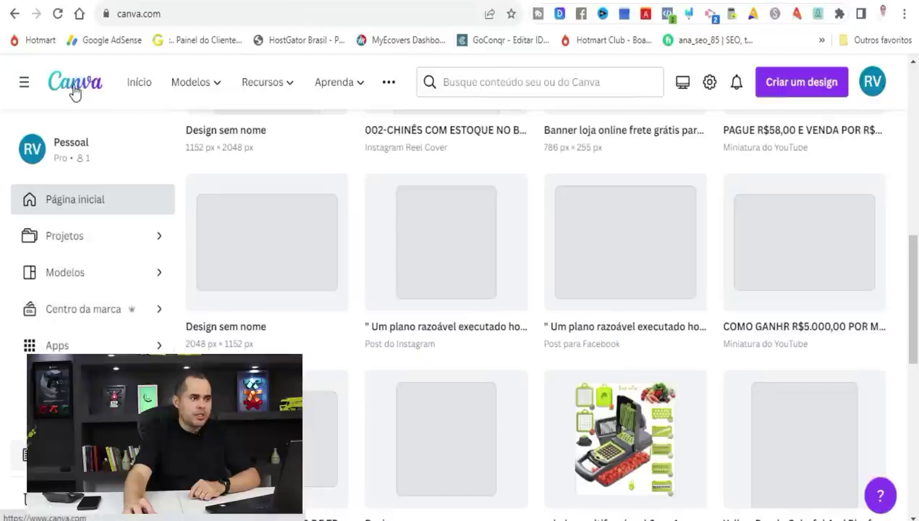
drag(915, 285, 917, 153)
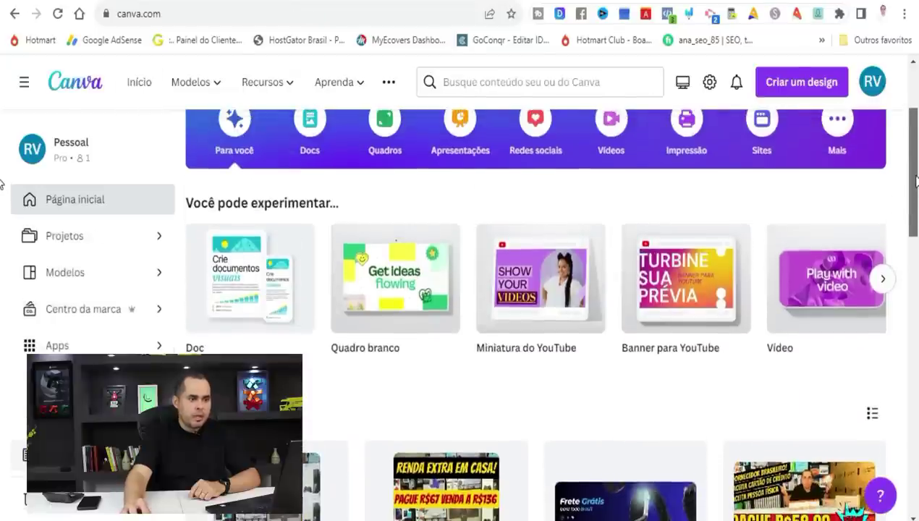
click(882, 281)
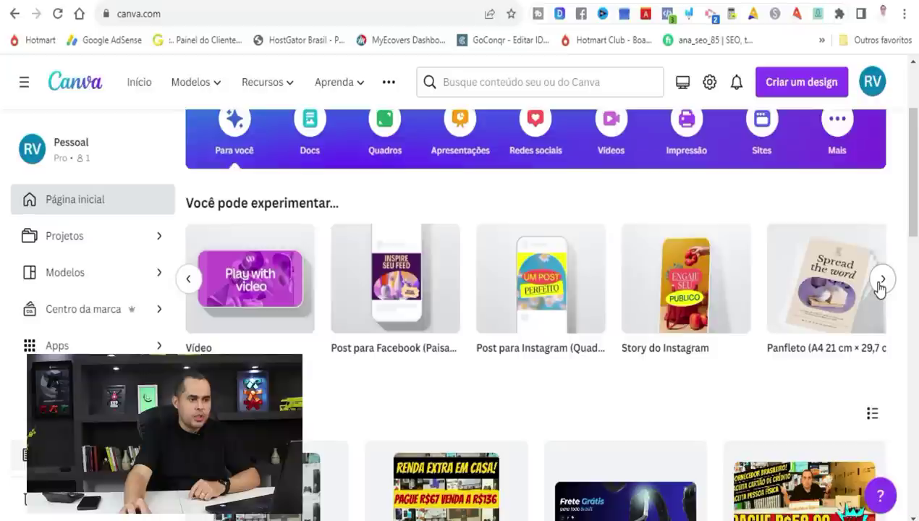
click(880, 283)
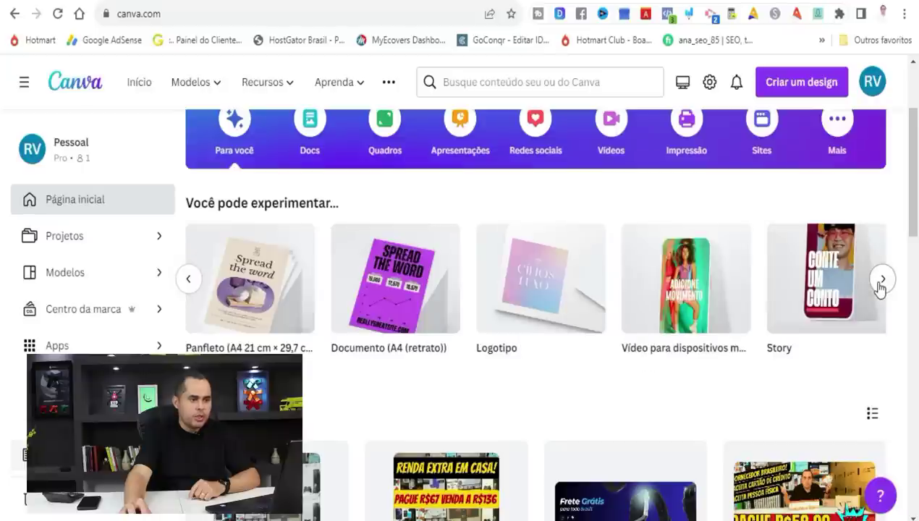
click(536, 300)
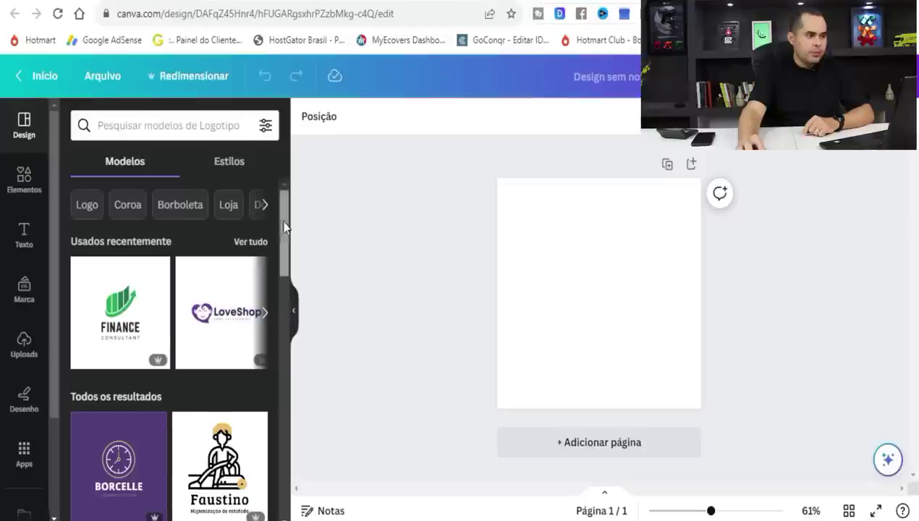
drag(282, 231, 279, 325)
scroll(278, 325, down, 5)
scroll(254, 417, down, 2)
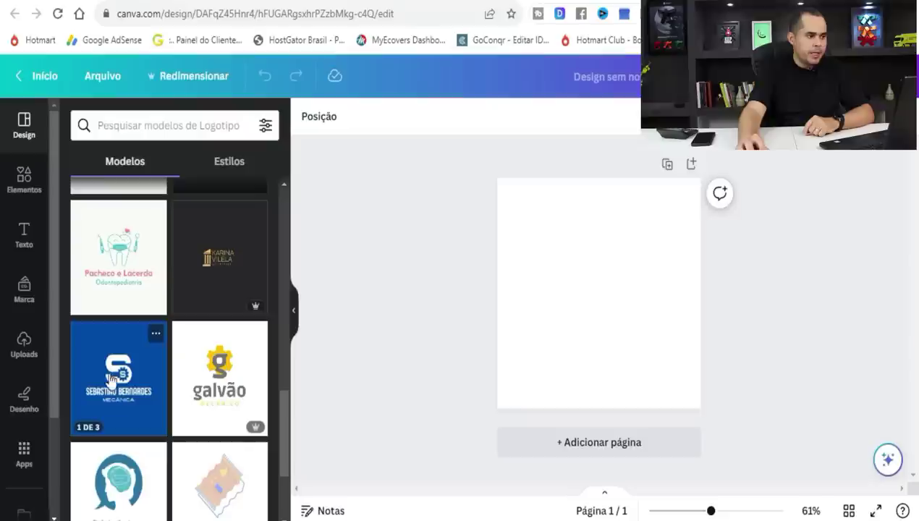
Apply the Pacheco e Lacerda logo template and add a dark brigadeiro graphic from Elementos.
click(113, 269)
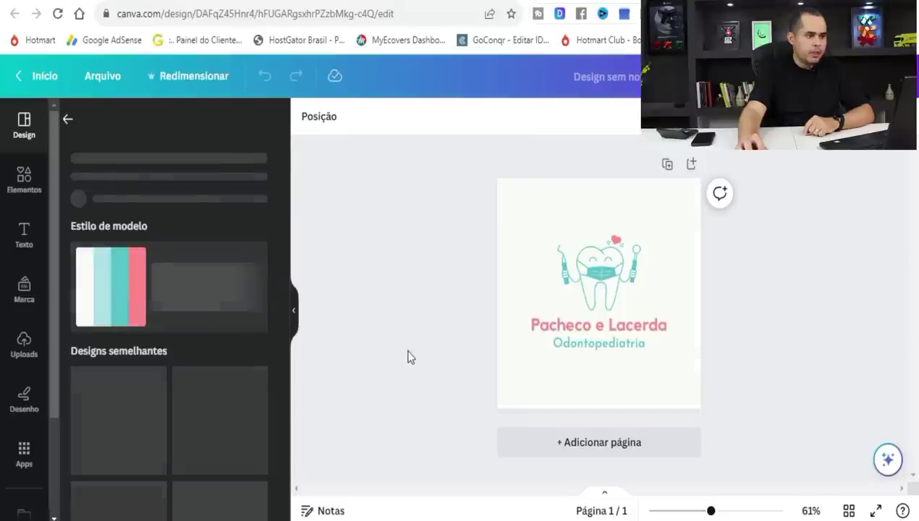
click(19, 185)
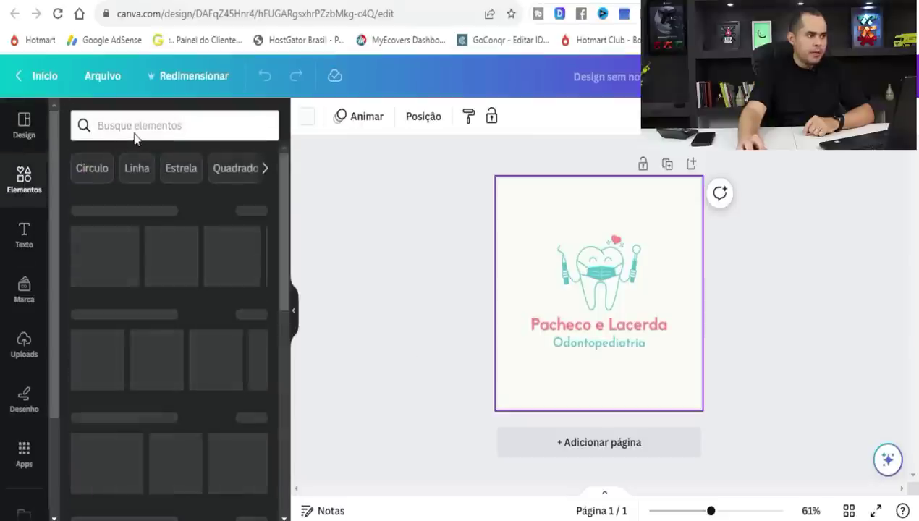
click(141, 125)
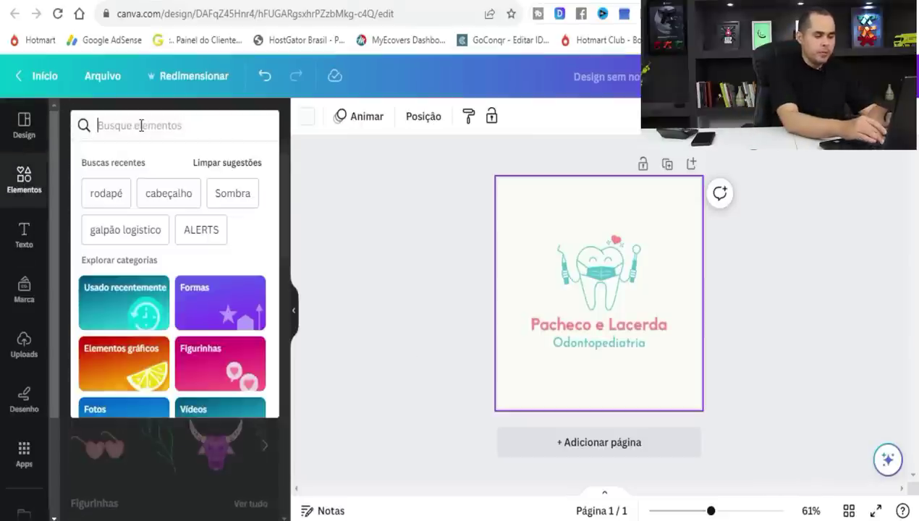
text(brigadeiro)
key(Return)
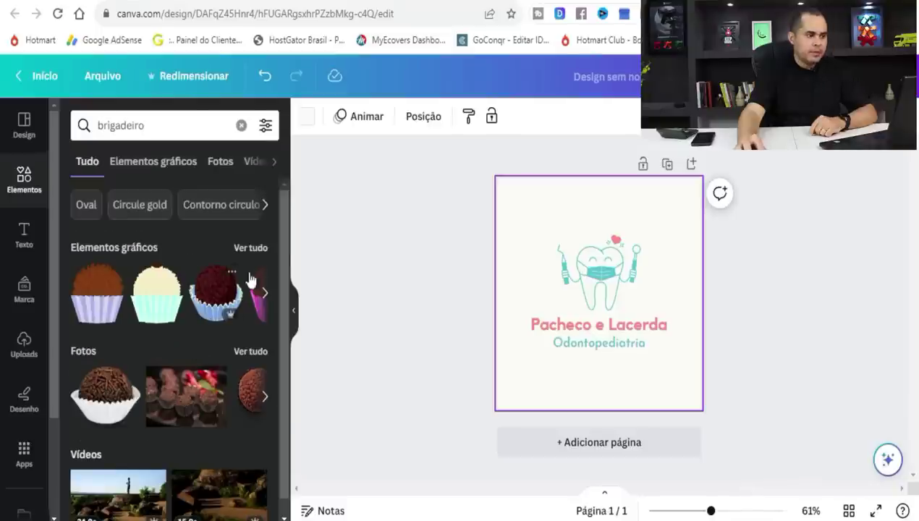
scroll(272, 334, down, 1)
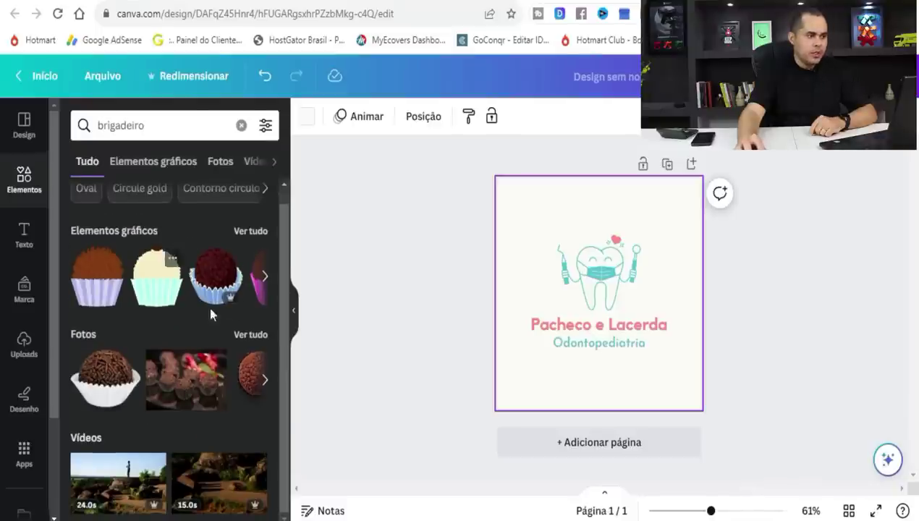
click(249, 232)
click(237, 266)
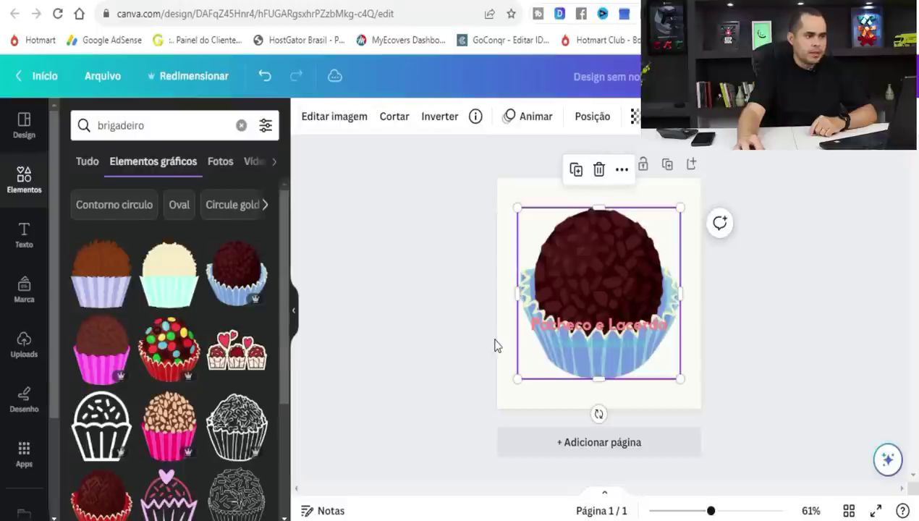
drag(517, 378, 623, 271)
Replace the tooth graphic with the brigadeiro and retype the title as BRIGADEIRO GOURMET.
click(586, 271)
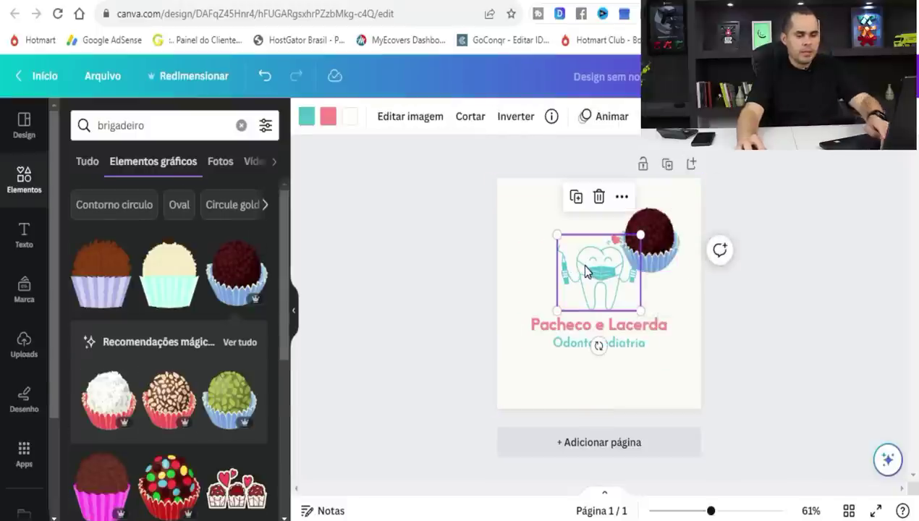
key(Delete)
drag(650, 239, 599, 276)
drag(566, 244, 555, 223)
double_click(563, 331)
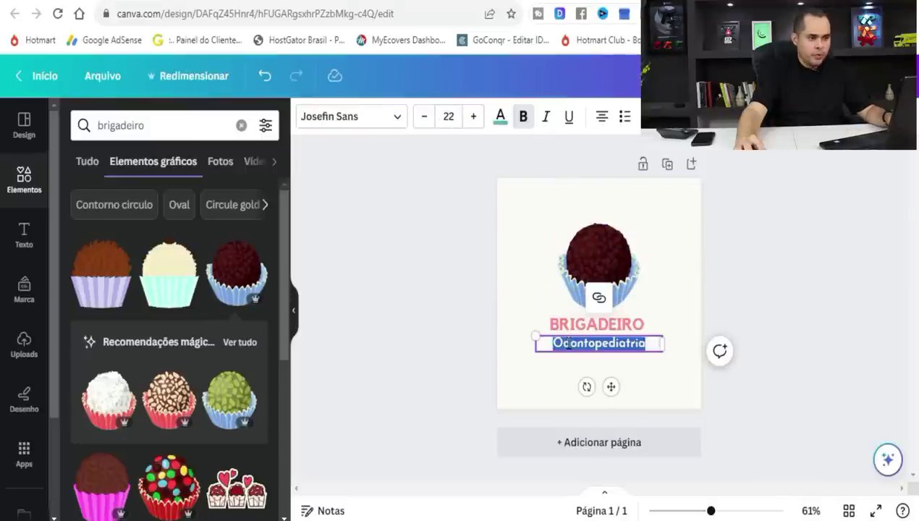
click(776, 251)
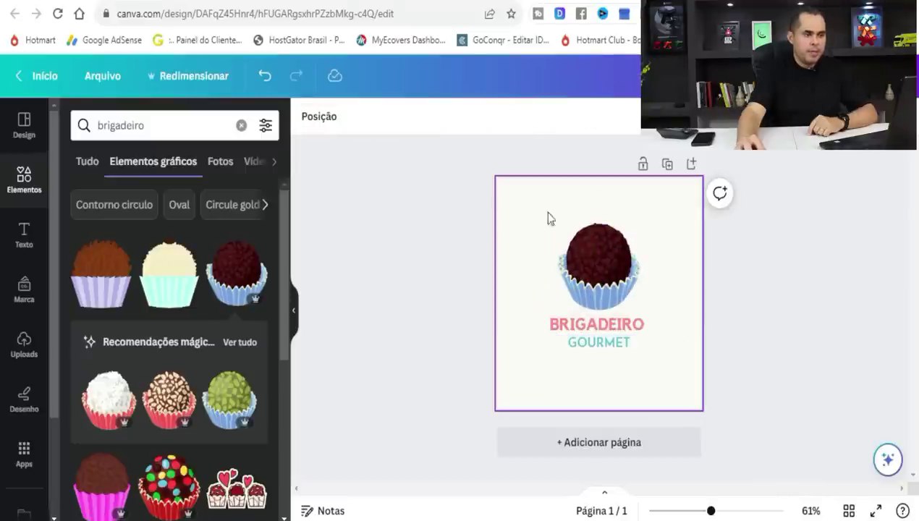
Download the logo as a PNG file.
click(852, 86)
click(681, 464)
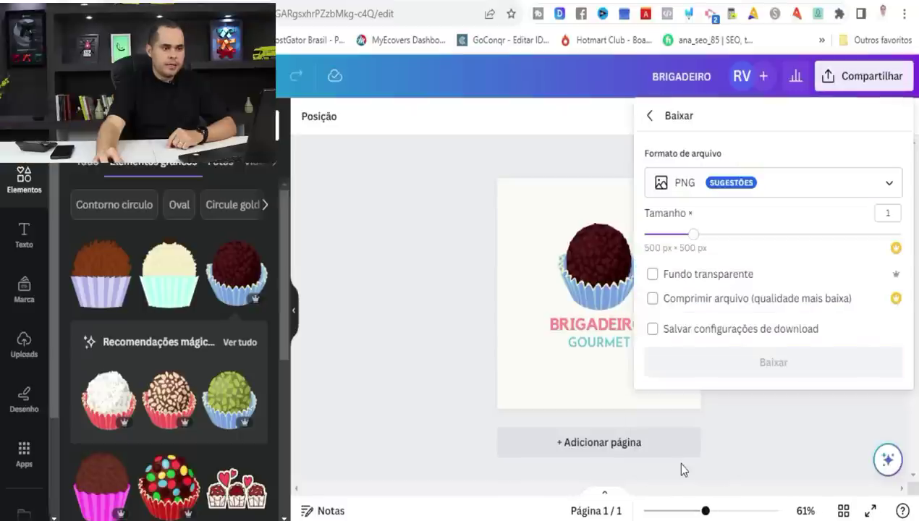
click(791, 371)
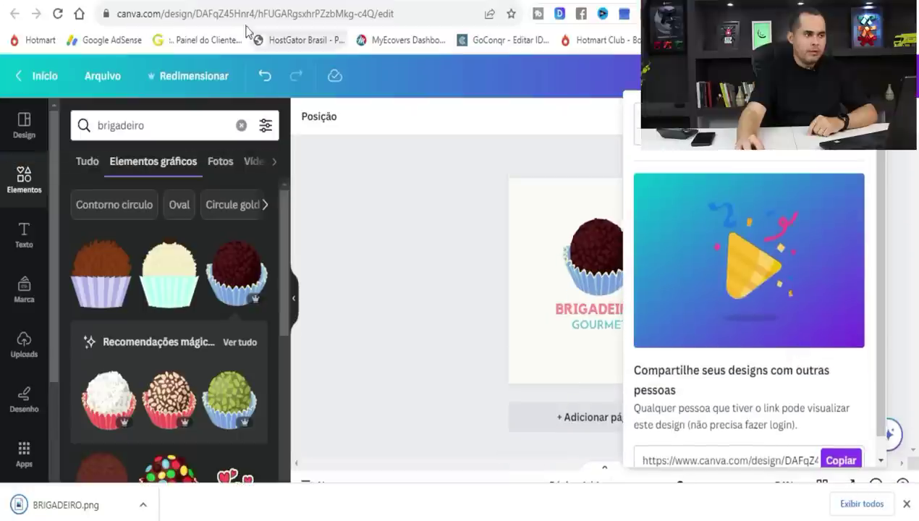
Upload BRIGADEIRO.png as the Kiwify product image.
key(ctrl+Tab)
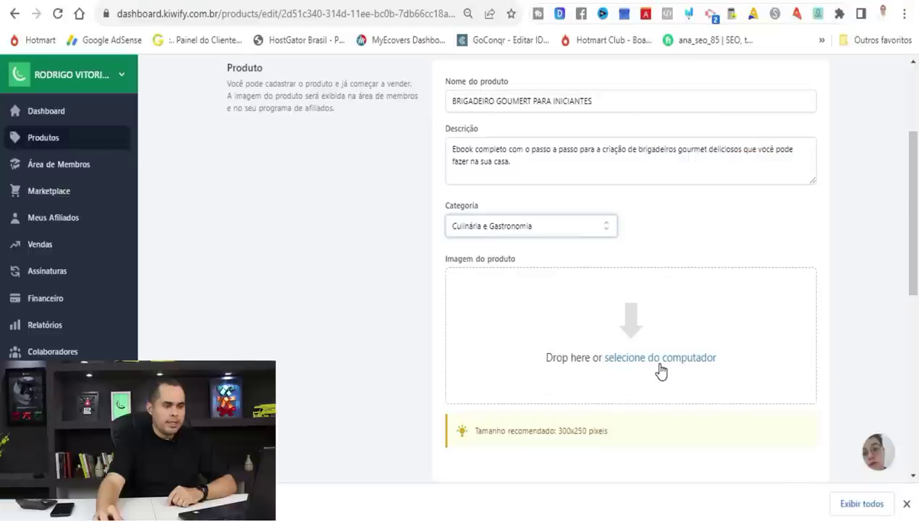
drag(115, 506, 670, 357)
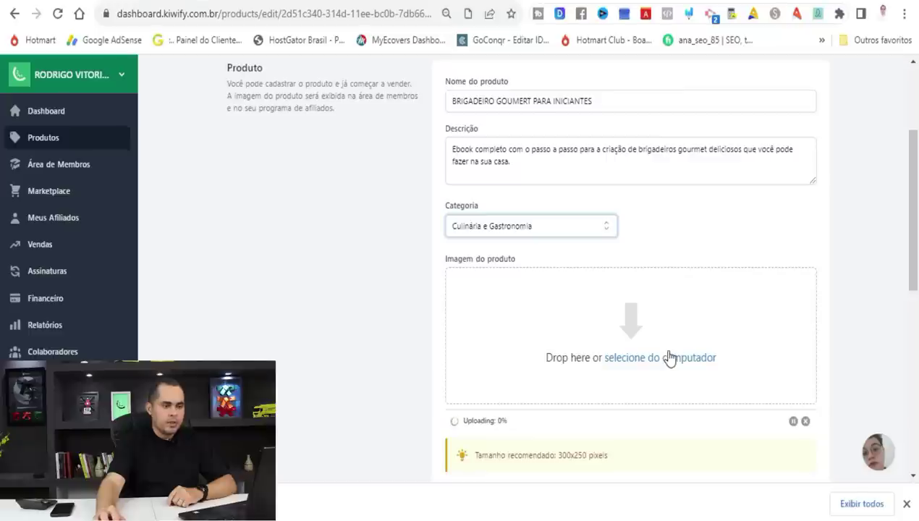
drag(907, 232, 890, 334)
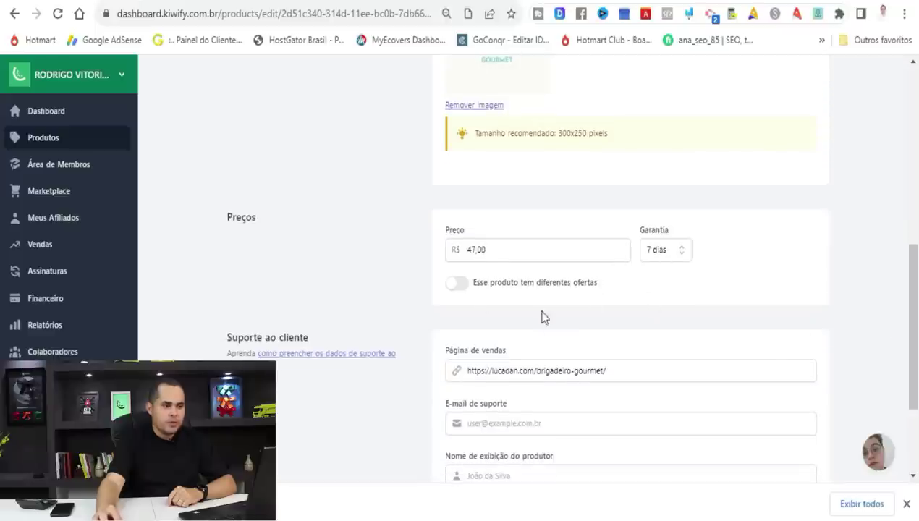
click(906, 504)
drag(912, 362, 918, 409)
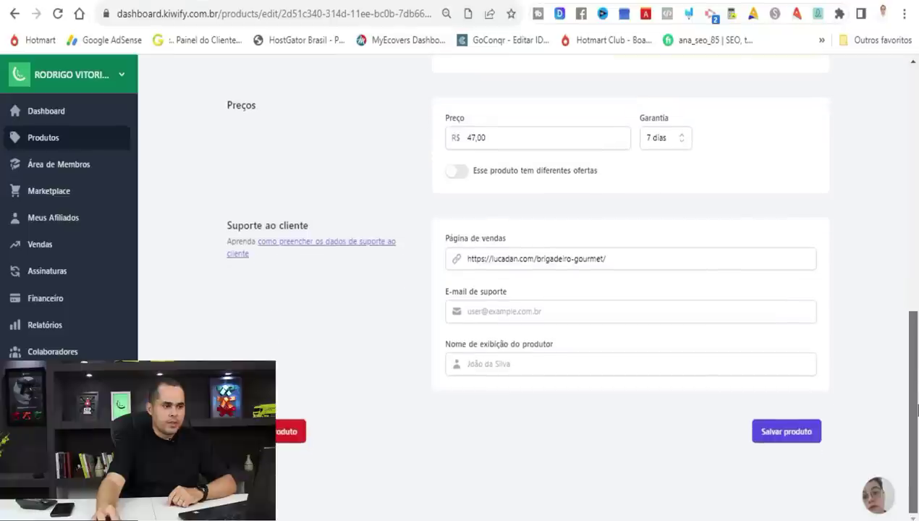
Fill in the support e-mail and the producer's display name, then save the product.
click(539, 311)
click(551, 369)
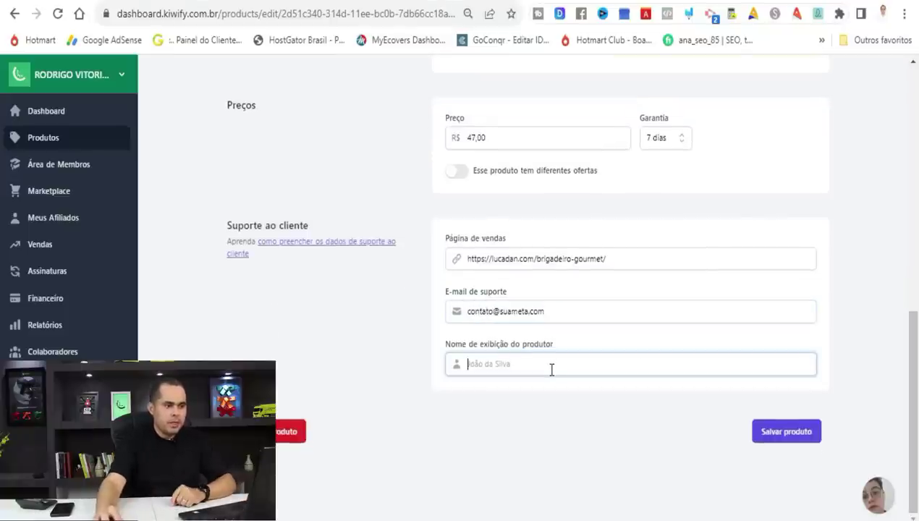
click(586, 391)
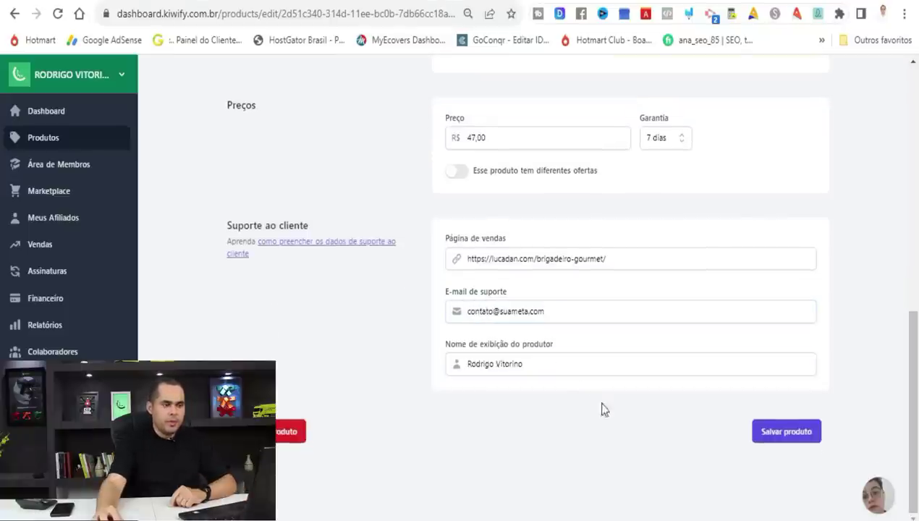
click(767, 440)
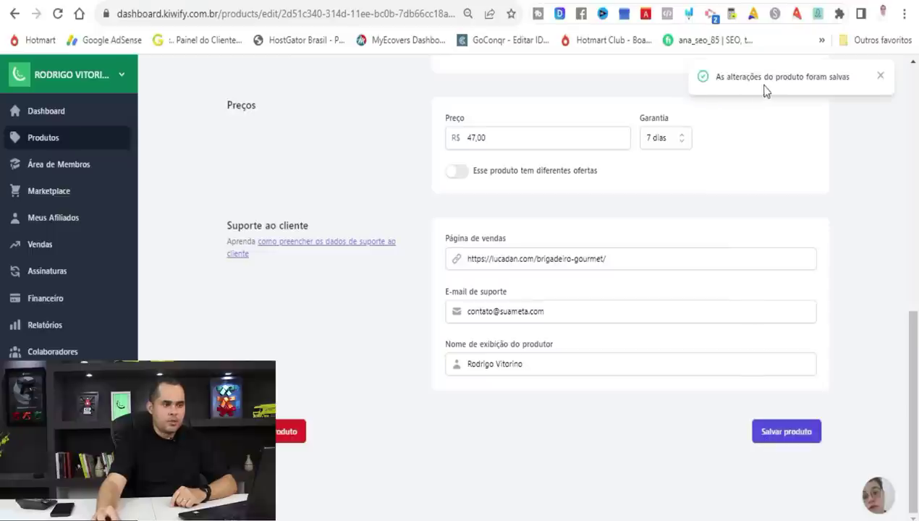
drag(915, 396, 914, 170)
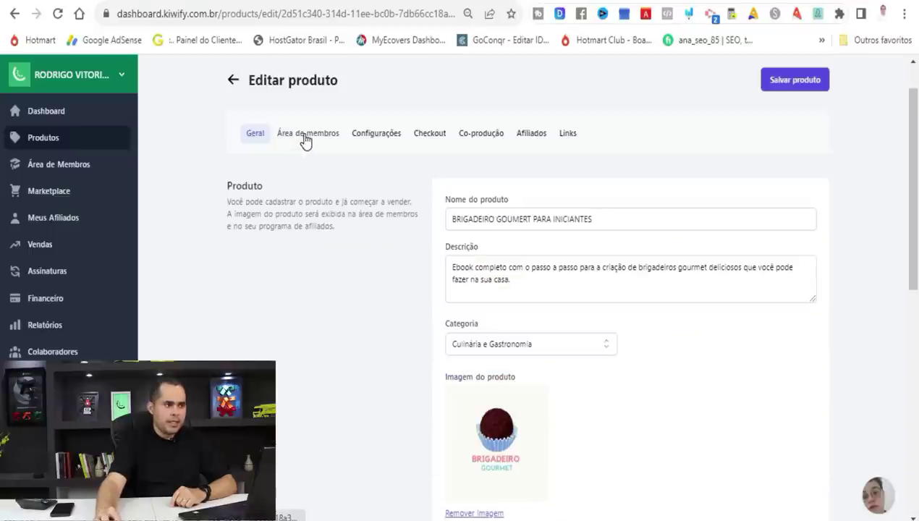
click(306, 140)
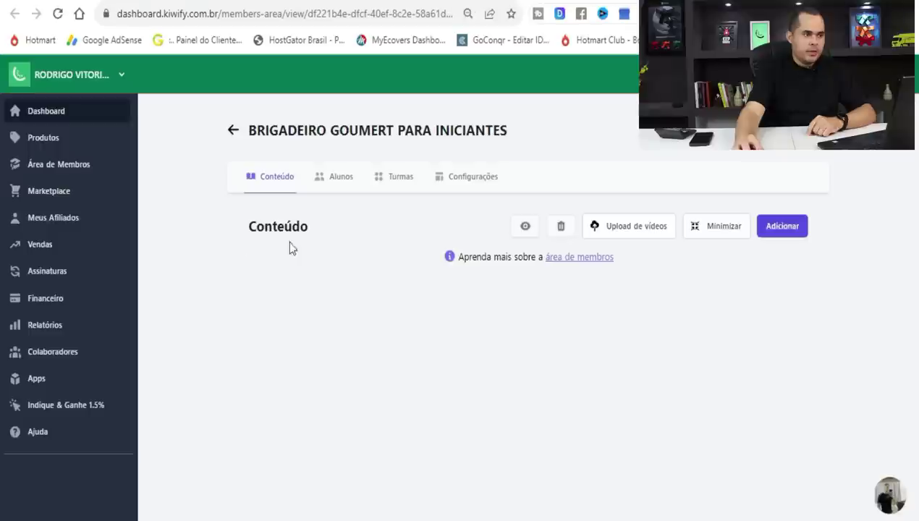
Add a module named DOWNLOAD DO EBOOK to the members area.
click(779, 238)
click(447, 268)
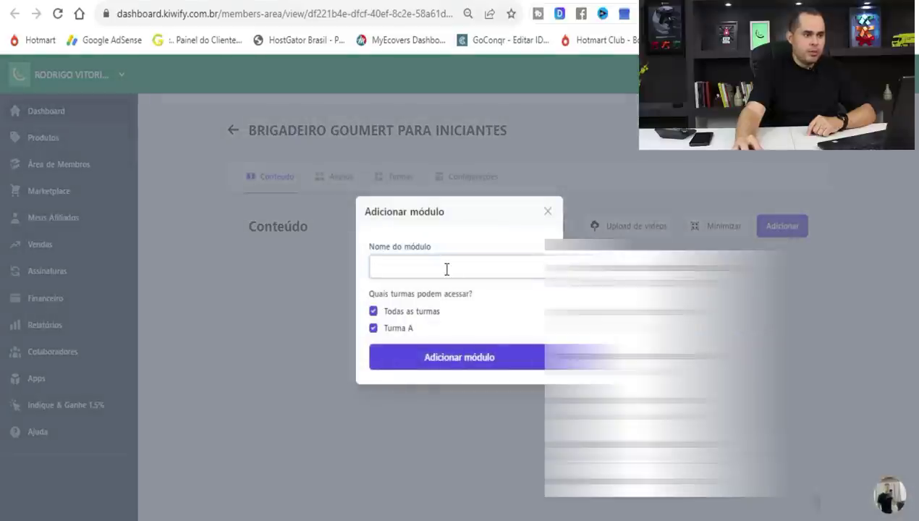
text(DOWNLOAD DO EBOOK)
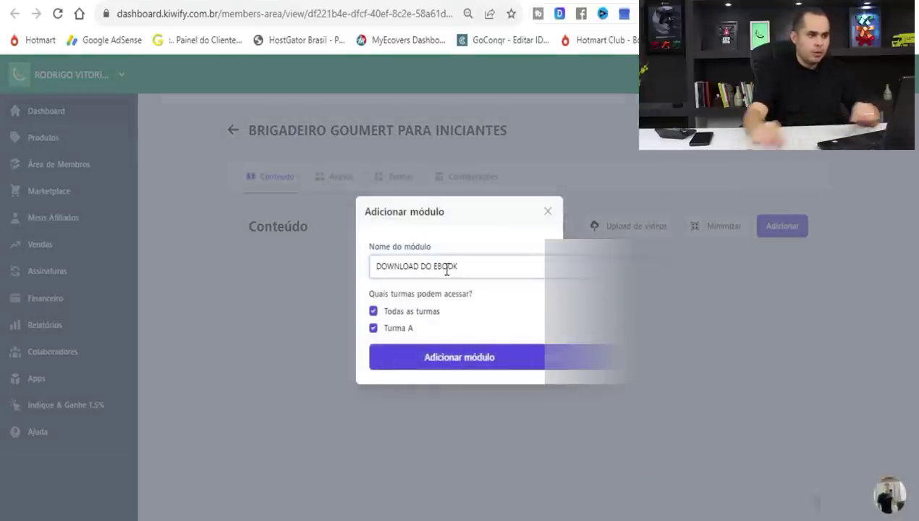
click(482, 360)
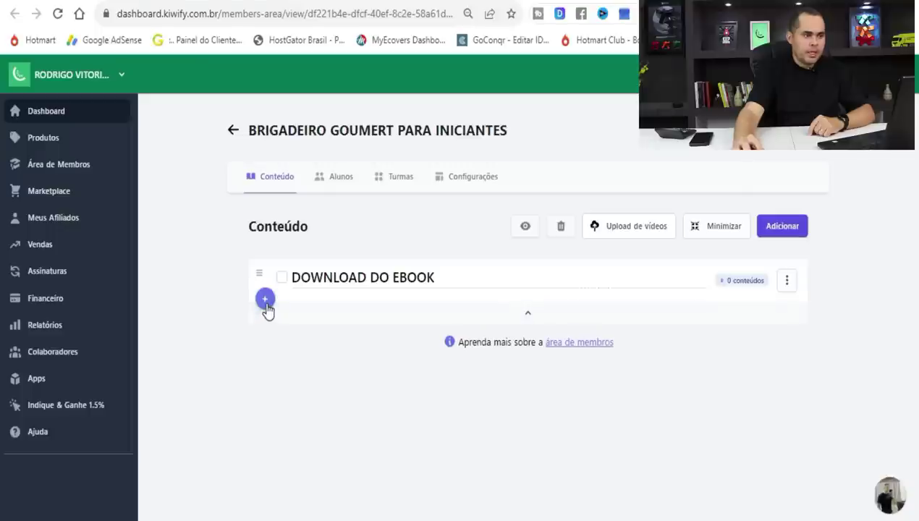
Start a new content item in the DOWNLOAD DO EBOOK module.
click(265, 301)
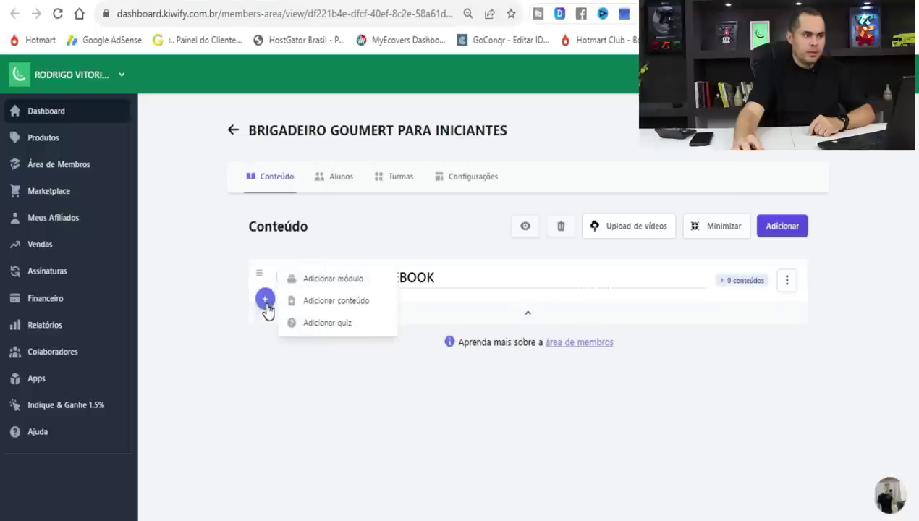
click(330, 301)
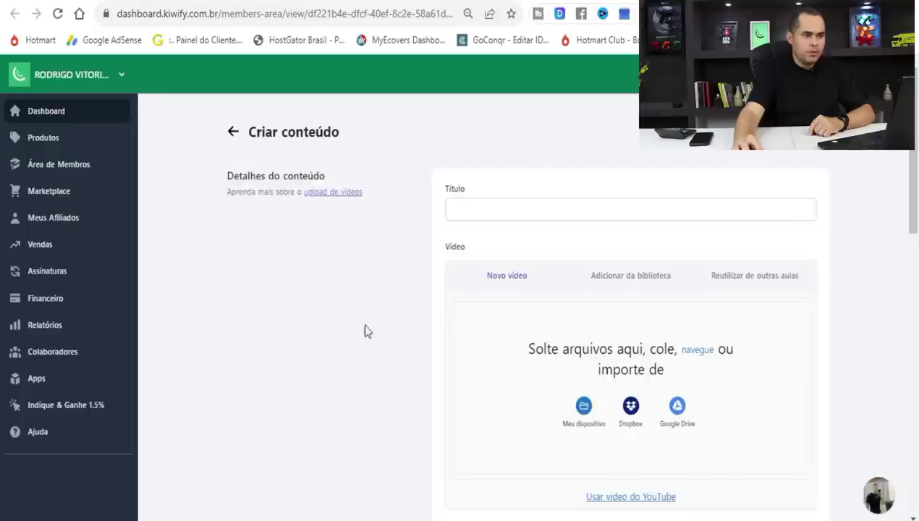
click(490, 206)
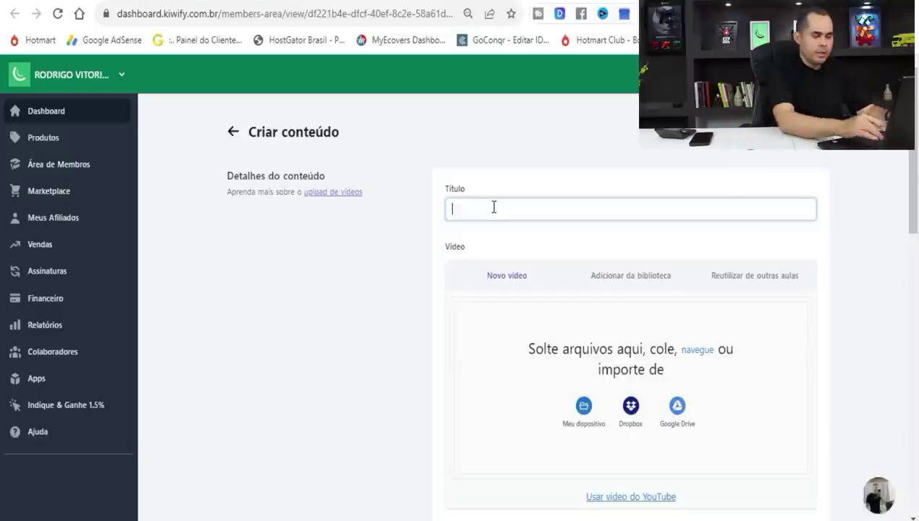
Title the content LINK DE DOWNLOAD, attach the Brigadeiro Gourmet para Iniciantes PDF, and publish it.
text(LINK DE DOWNLOAD)
click(556, 340)
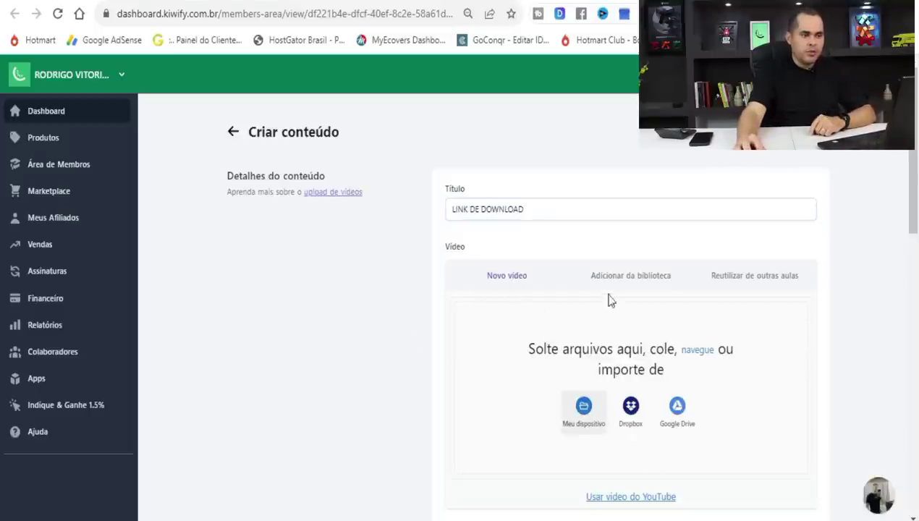
scroll(902, 205, down, 8)
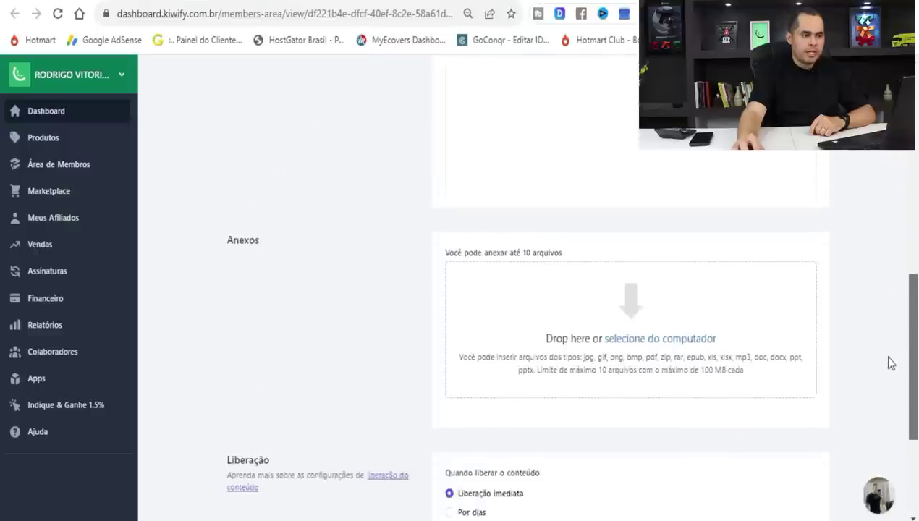
scroll(889, 360, down, 2)
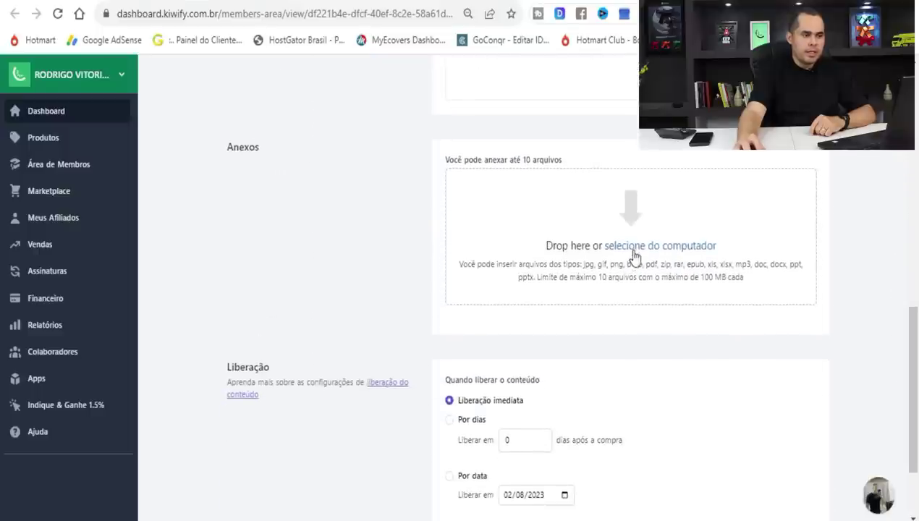
click(650, 247)
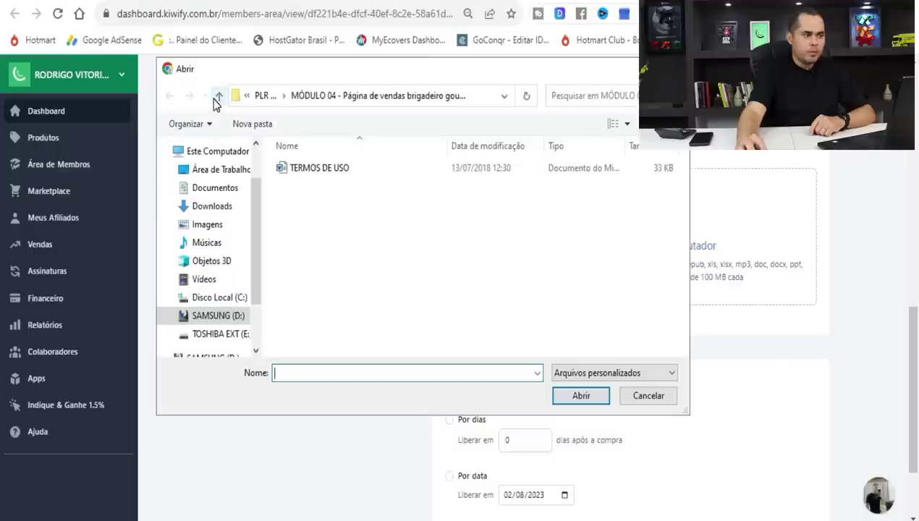
click(326, 217)
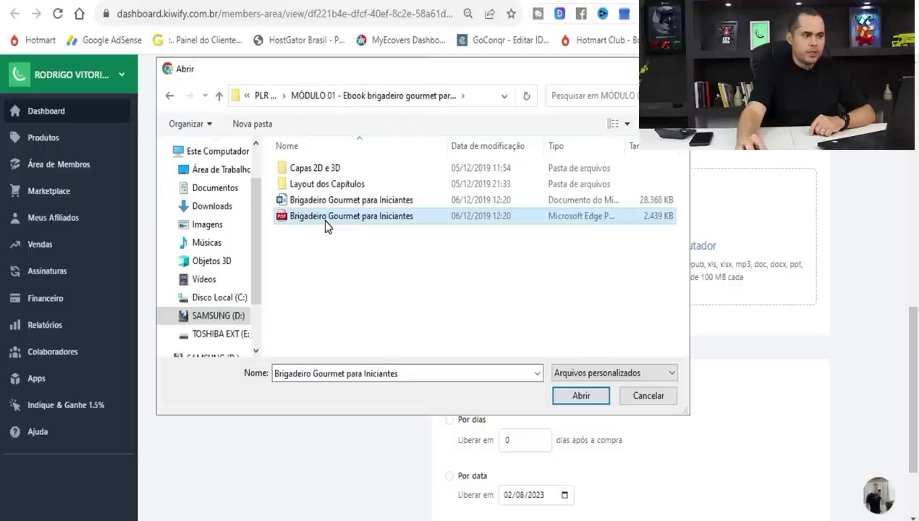
click(571, 396)
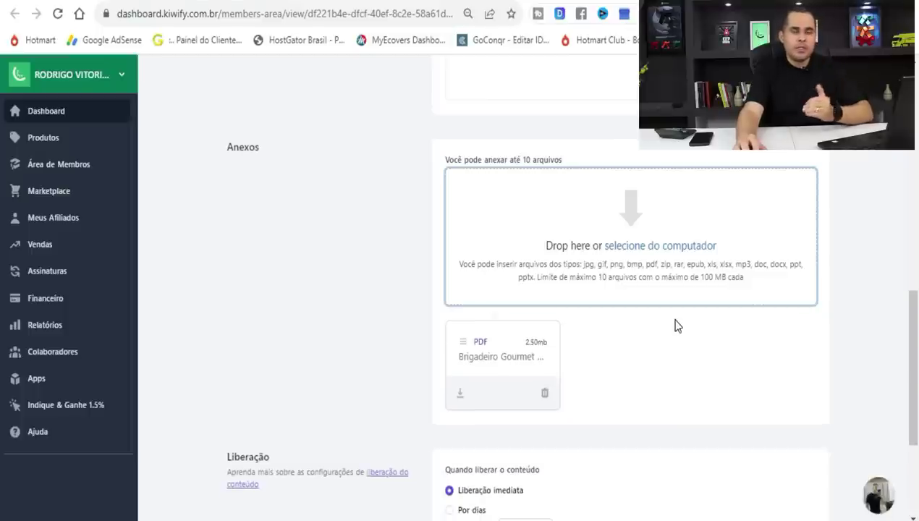
drag(913, 330, 901, 400)
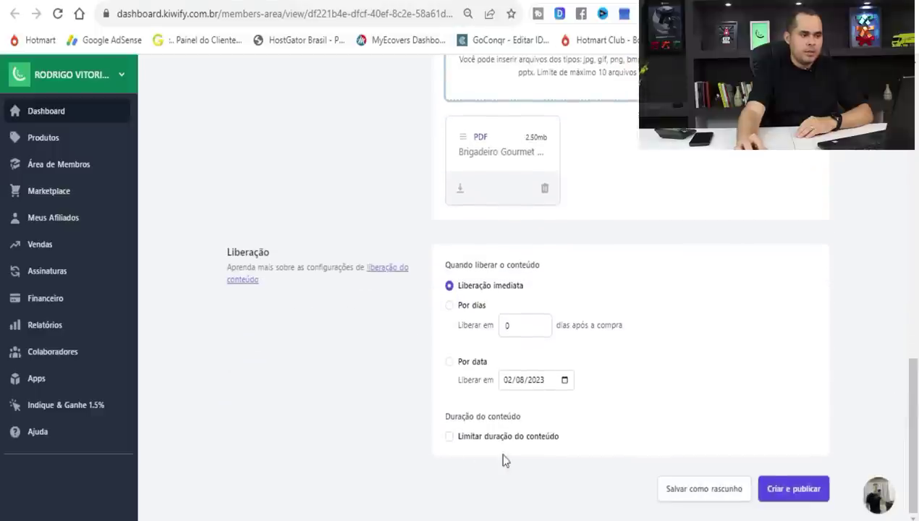
click(788, 500)
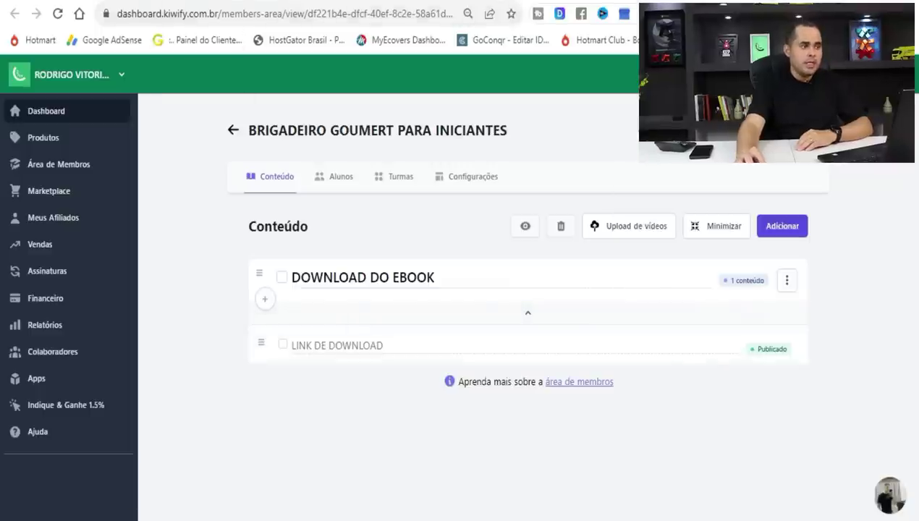
Show the brigadeiro product's Links tab and select its R$ 47,00 checkout link URL.
key(ctrl+Tab)
scroll(916, 116, down, 10)
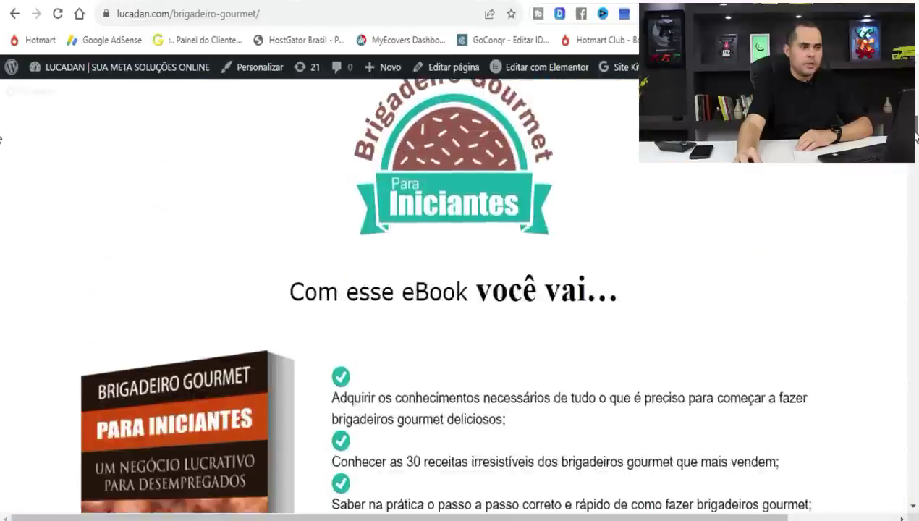
scroll(916, 122, up, 8)
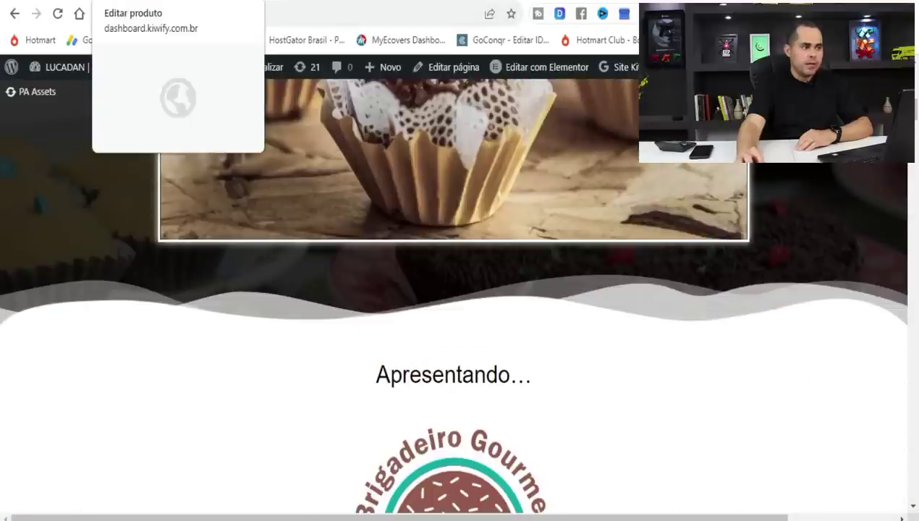
click(159, 1)
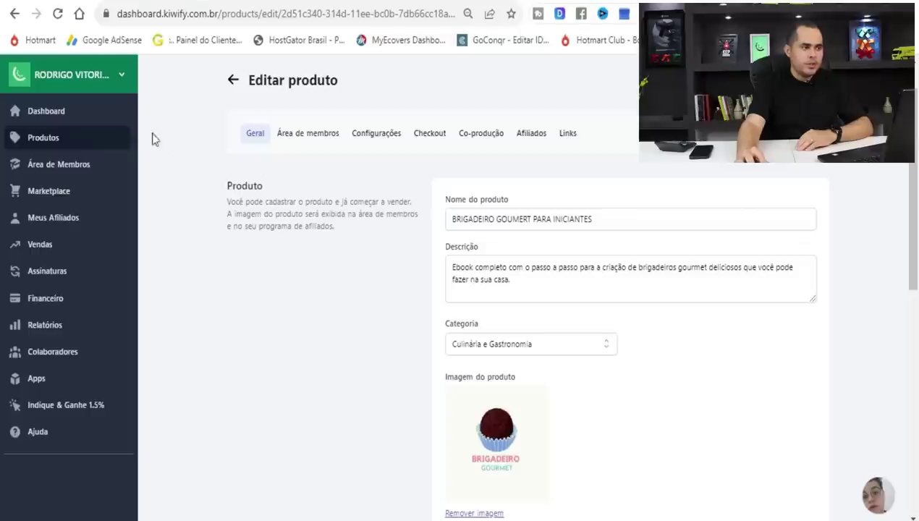
click(568, 139)
click(460, 293)
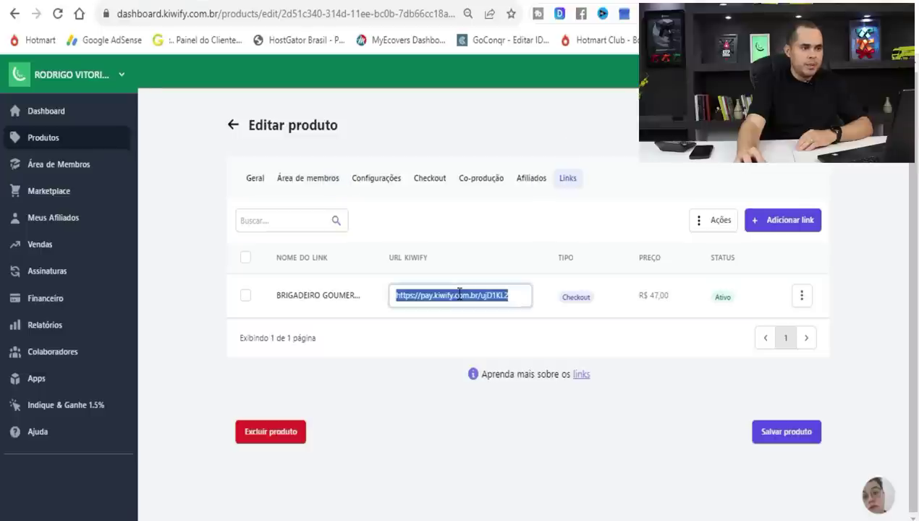
Copy the checkout link and load it in a new browser tab to test it.
key(ctrl+c)
key(ctrl+t)
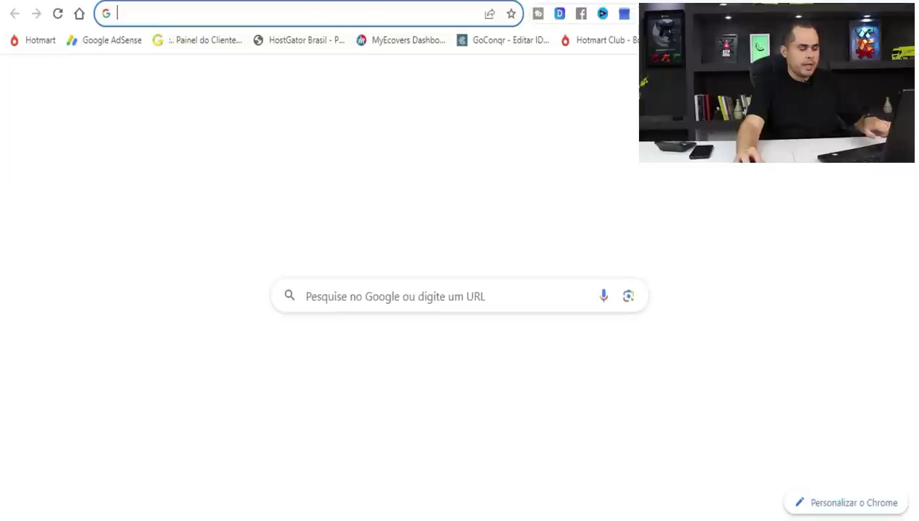
key(ctrl+v)
key(Return)
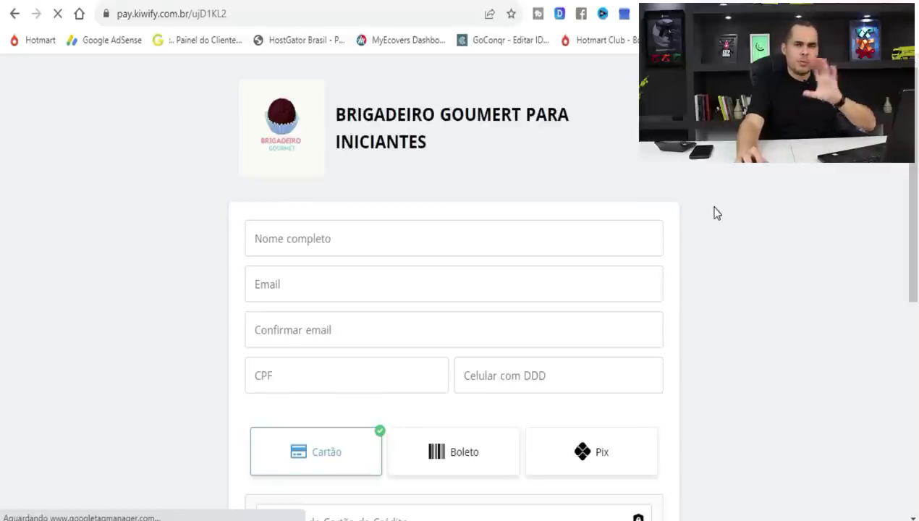
Review the checkout page, then go back to the sales page's QUERO COMPRAR AGORA banner.
scroll(874, 331, down, 6)
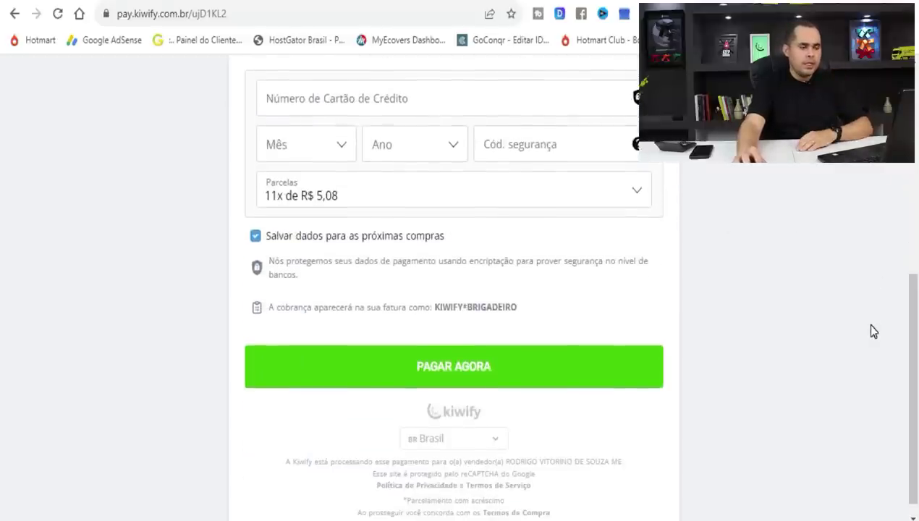
scroll(874, 330, up, 6)
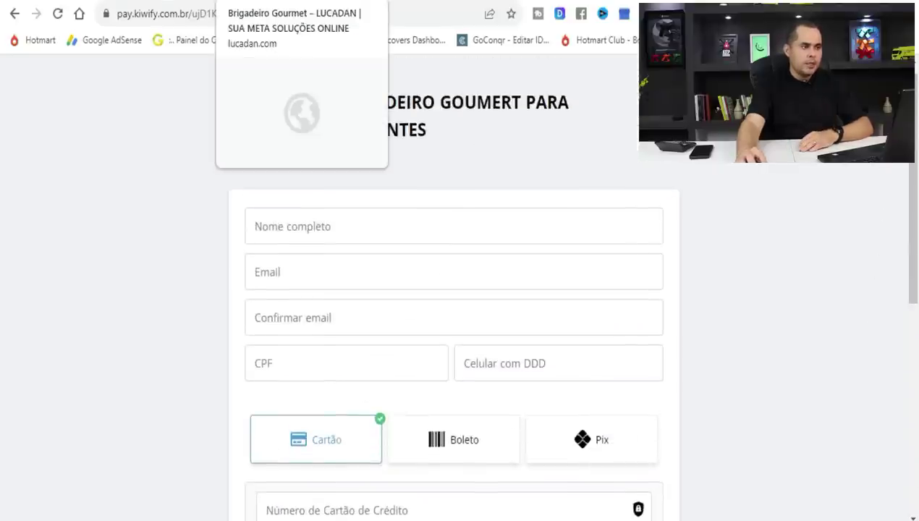
click(239, 0)
drag(916, 116, 897, 172)
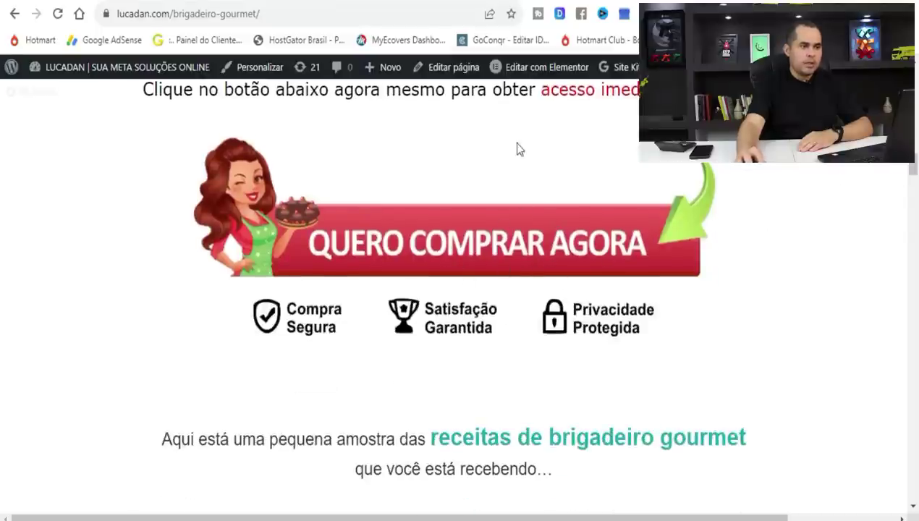
Open the sales page in Elementor and edit the QUERO COMPRAR AGORA image.
click(541, 73)
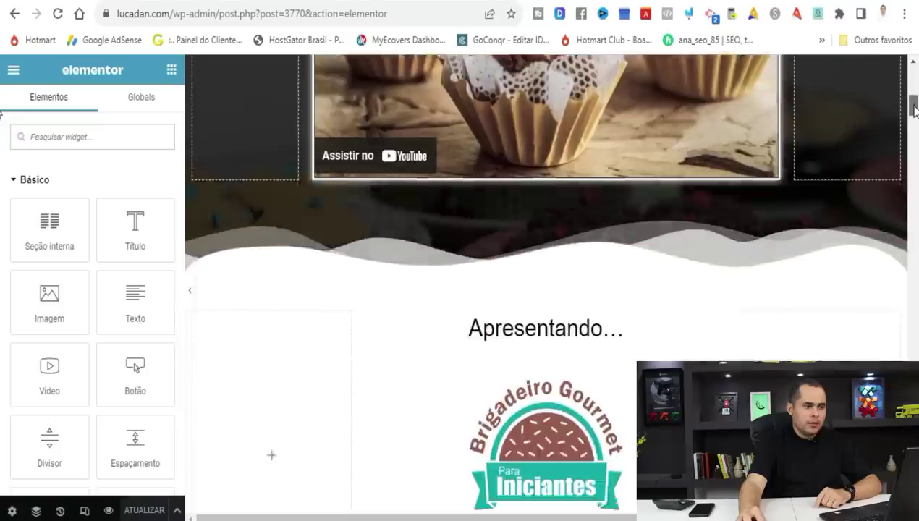
drag(914, 109, 908, 164)
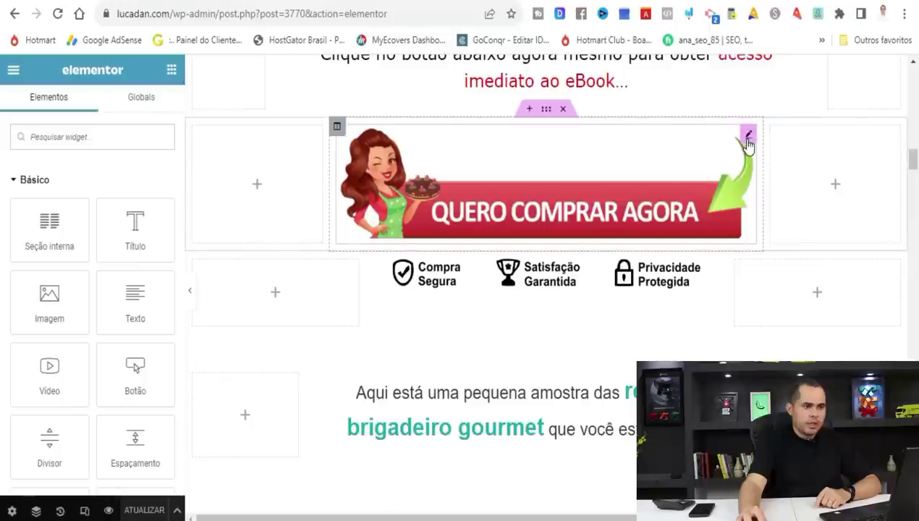
click(749, 136)
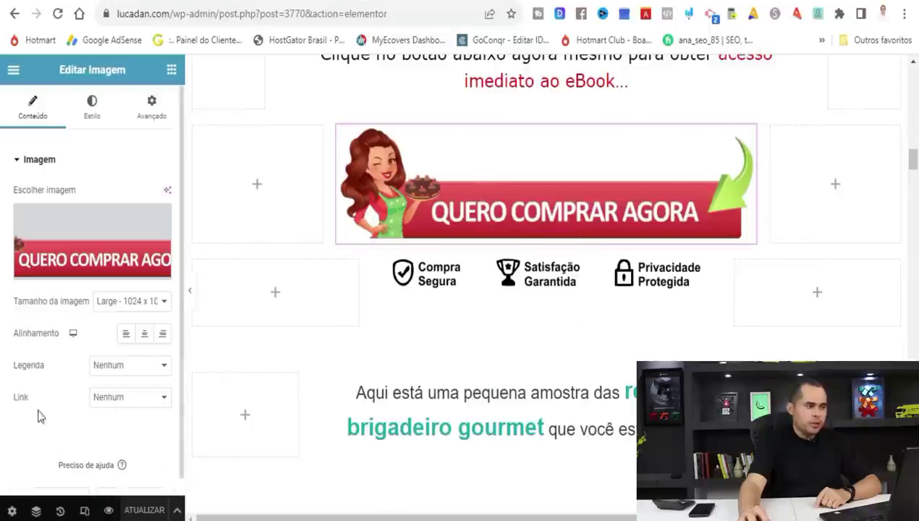
Link the image to the Kiwify checkout URL as a custom URL, update the page and preview it.
click(130, 404)
click(125, 438)
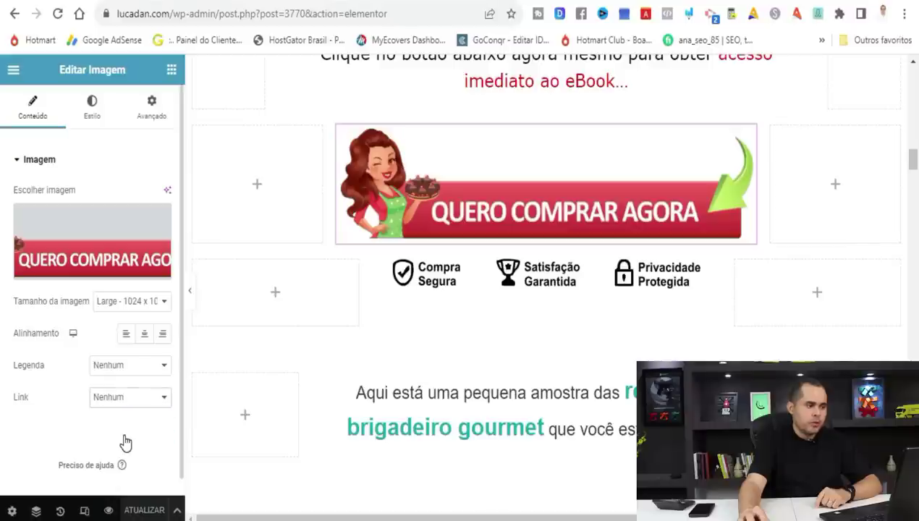
click(116, 429)
key(ctrl+v)
click(144, 511)
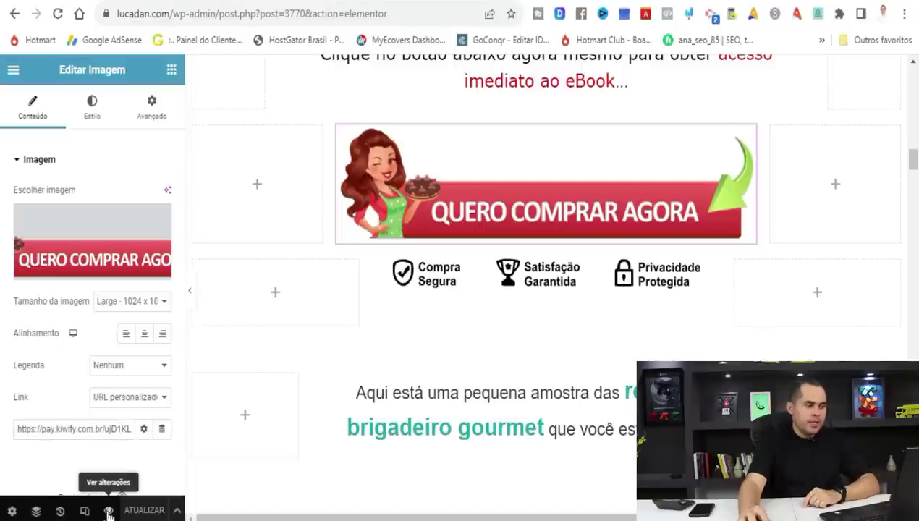
click(109, 512)
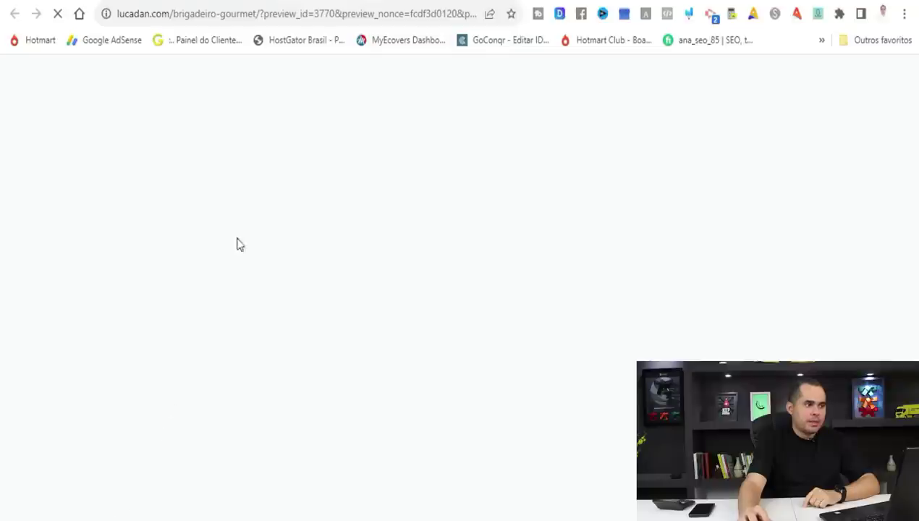